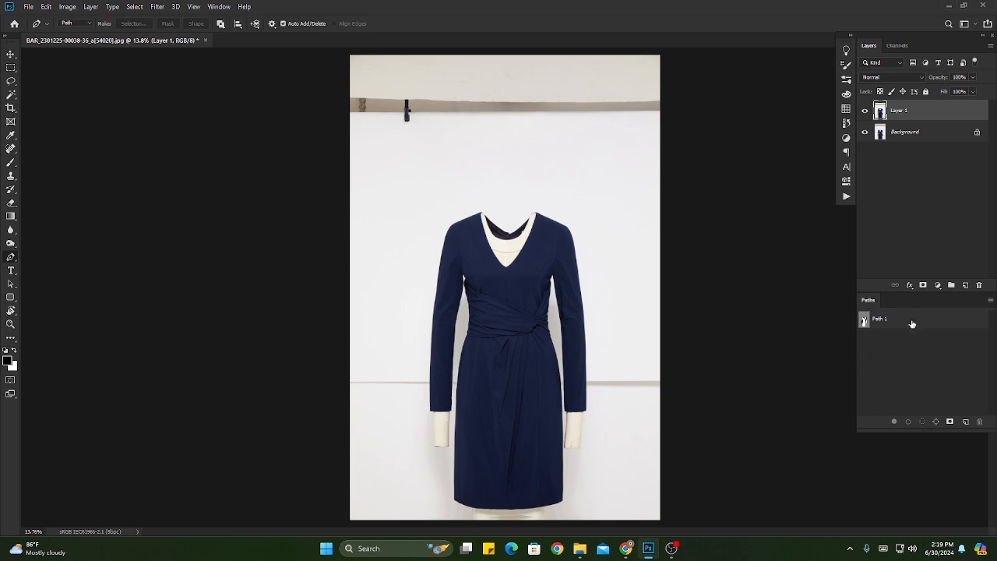
Step: Load Path 1 as a selection and use it to add a layer mask to Layer 1, isolating the dress
left_click(911, 319)
left_click_drag(527, 225, 605, 321)
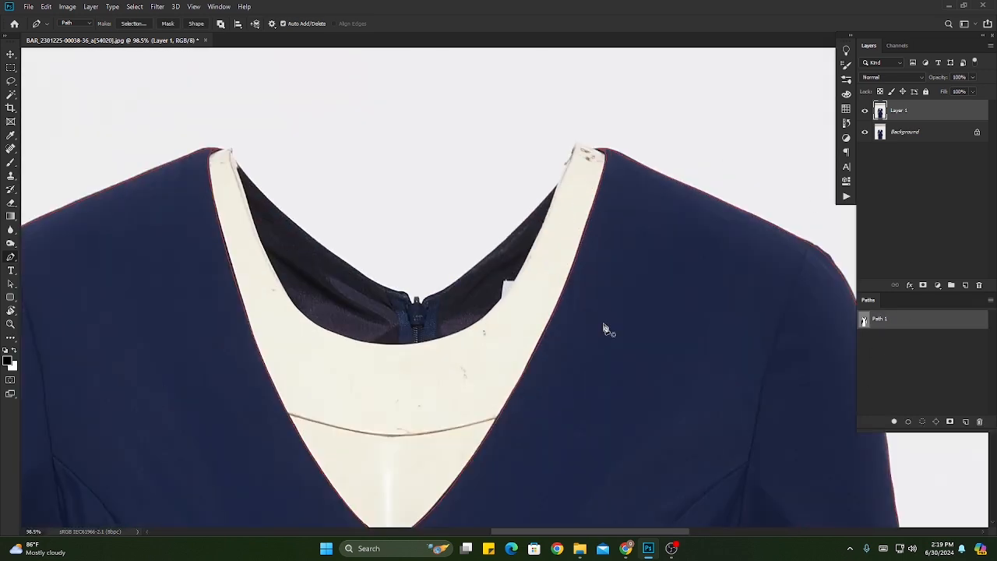
key("ctrl+0")
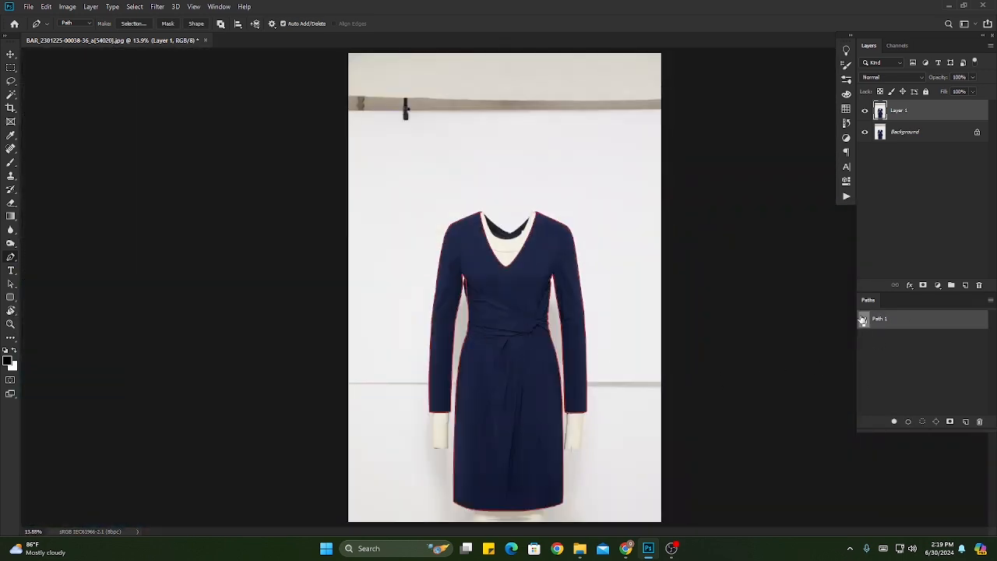
left_click(862, 322, "ctrl")
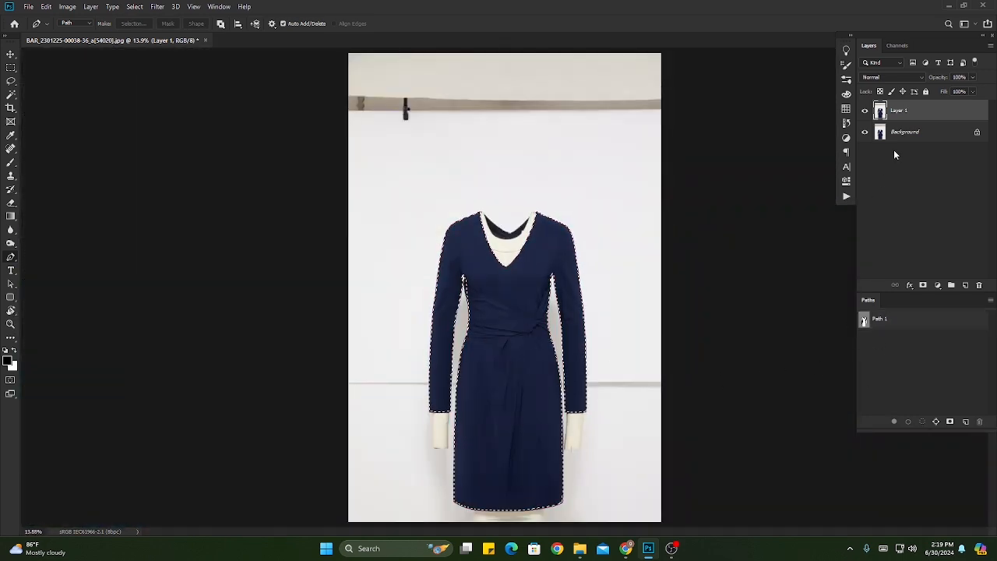
left_click(922, 285)
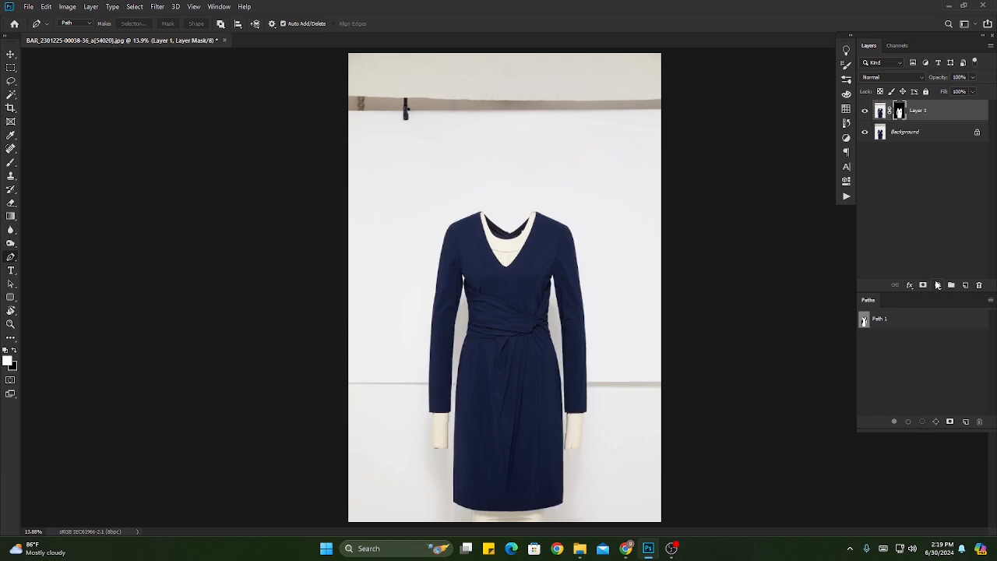
Step: Add a white (ffffff) solid colour fill layer and place it directly beneath the masked dress layer
left_click(936, 285)
left_click(938, 298)
type("ffffff")
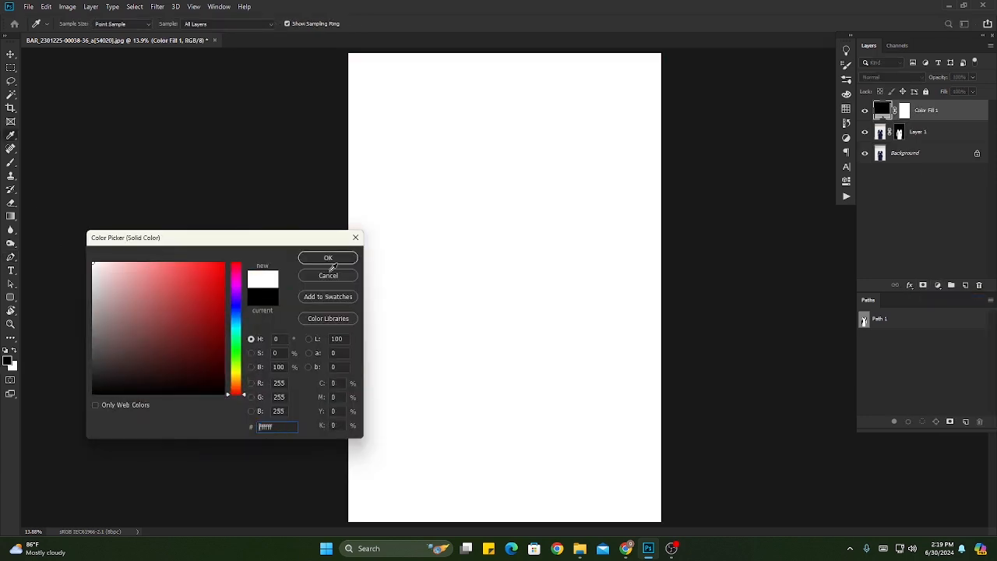
left_click(328, 258)
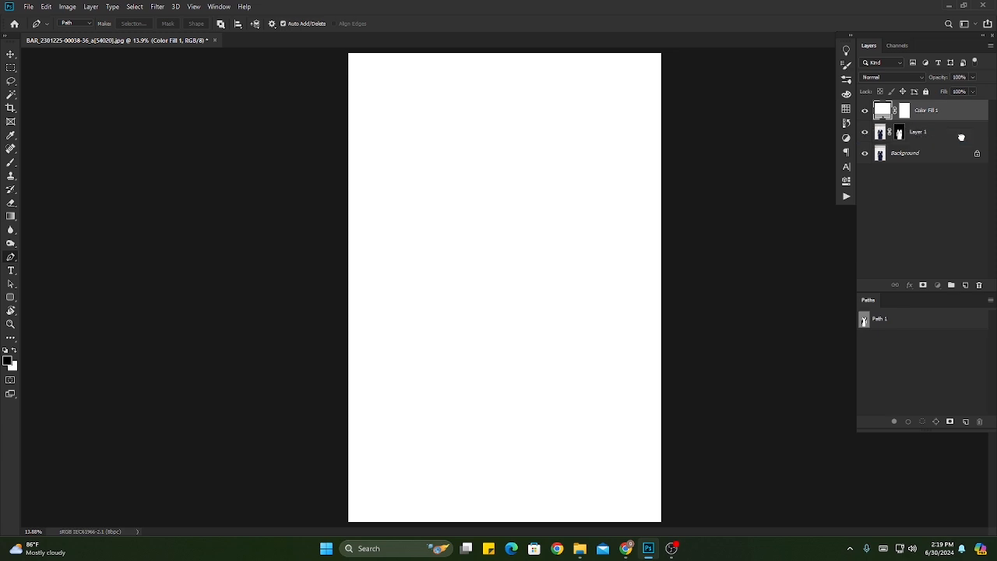
left_click_drag(960, 137, 961, 140)
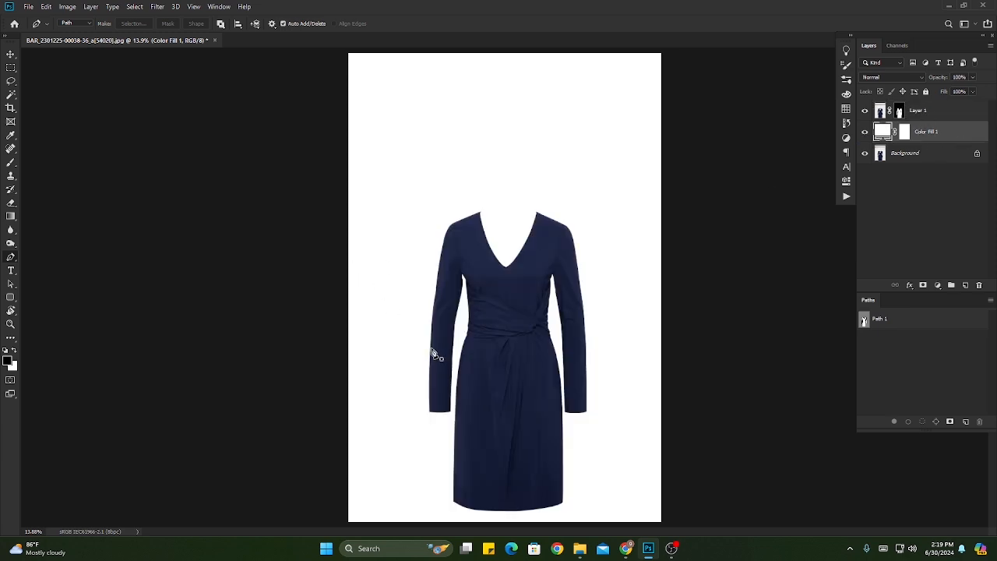
key("ctrl+0")
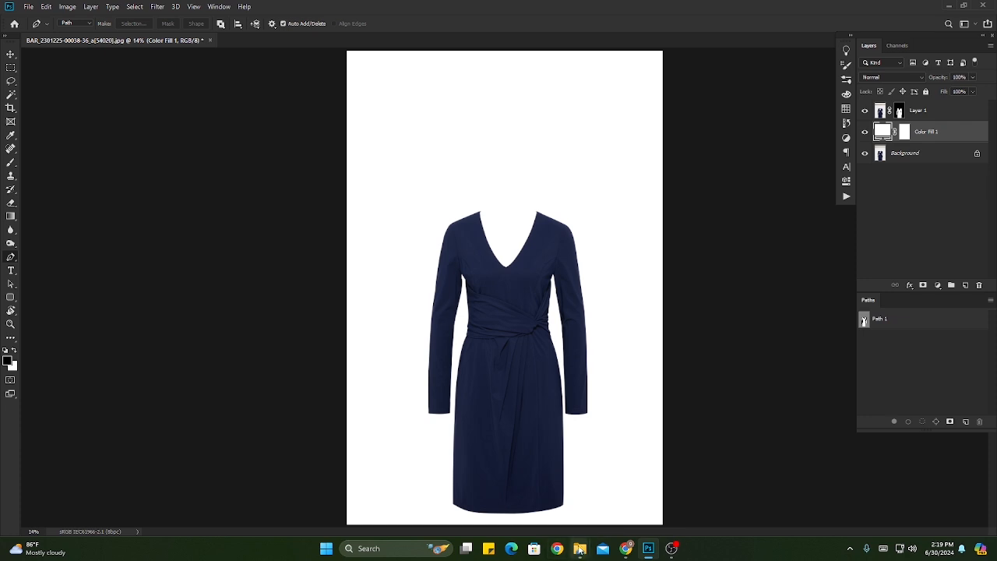
mouse_move(577, 553)
left_click(630, 485)
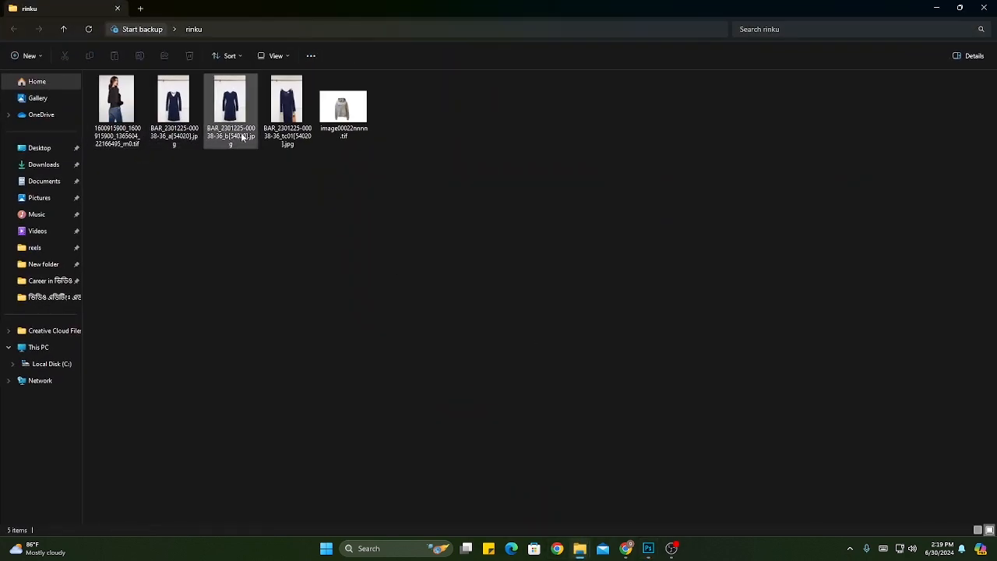
left_click(288, 139)
left_click_drag(288, 89, 456, 377)
left_click_drag(486, 311, 504, 335)
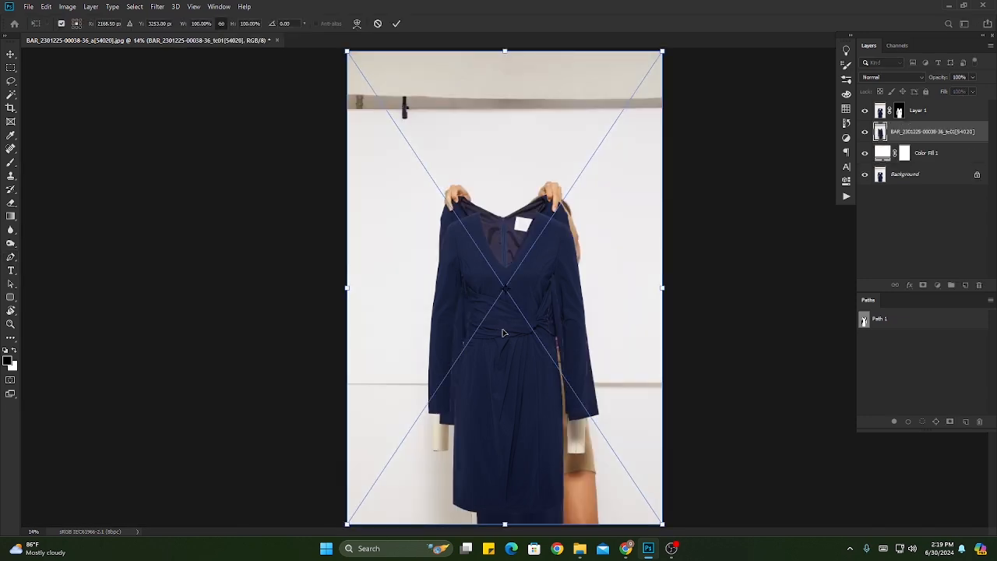
key("Return")
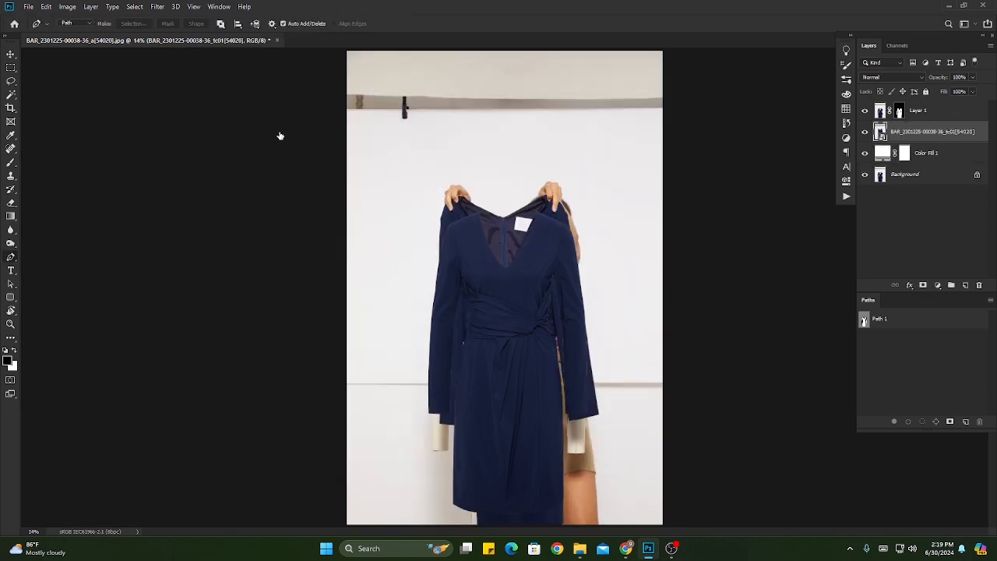
Step: Select a rectangle around the hands and upper part of the held dress and copy it to a new layer
left_click(11, 68)
left_click_drag(418, 175, 583, 316)
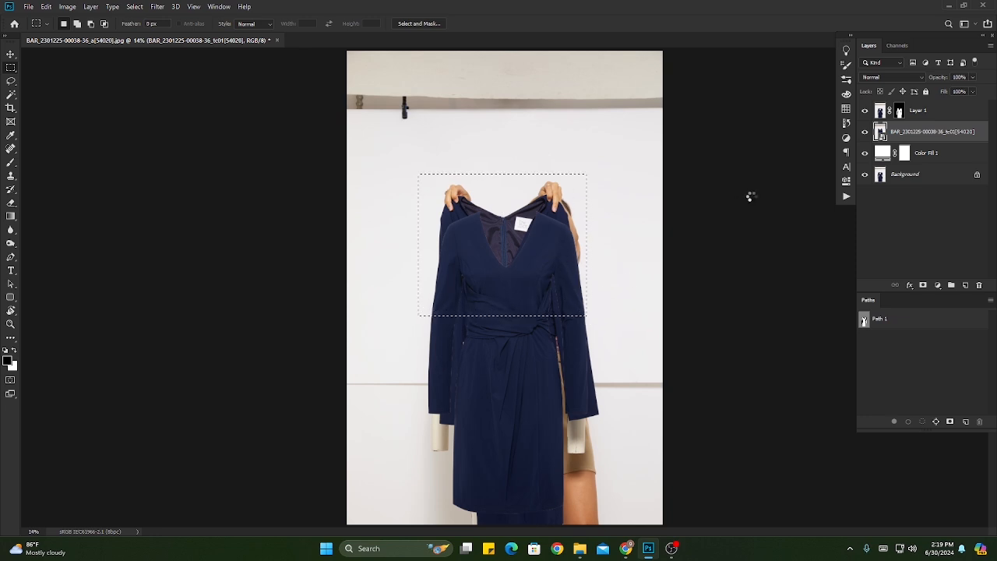
key("ctrl+j")
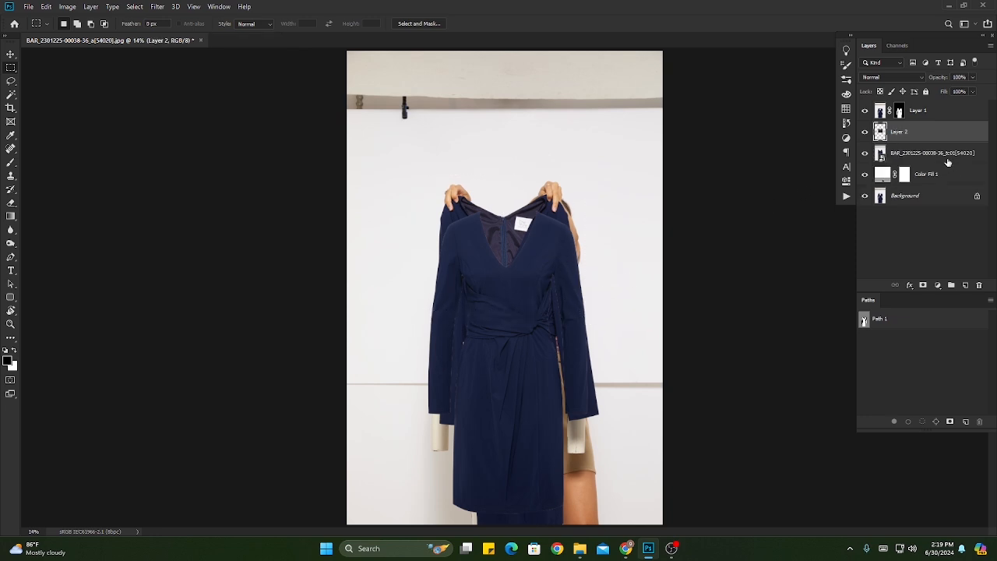
Step: Move the placed tc01 photo layer to the top of the layer stack and hide it
left_click_drag(950, 161, 944, 111)
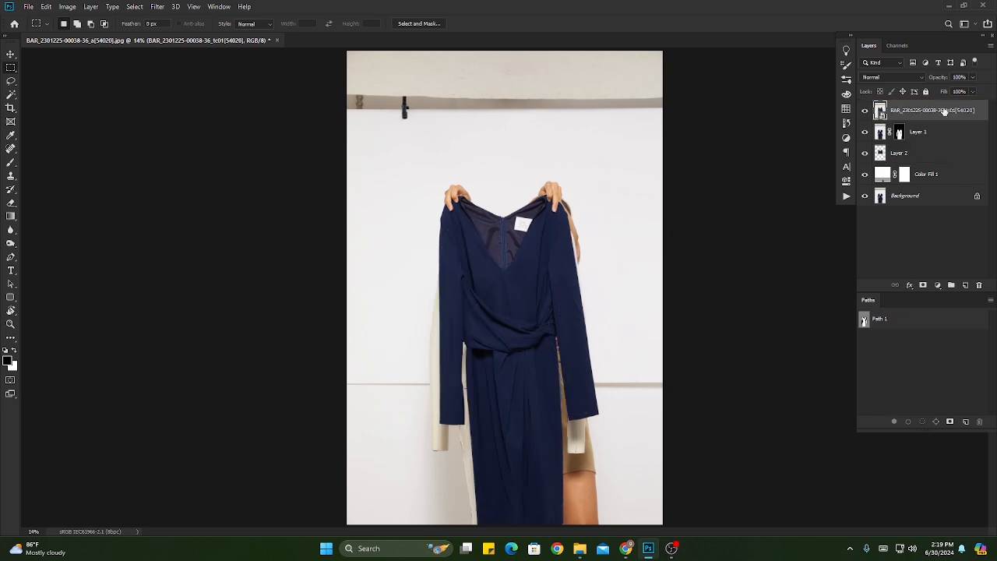
left_click(865, 111)
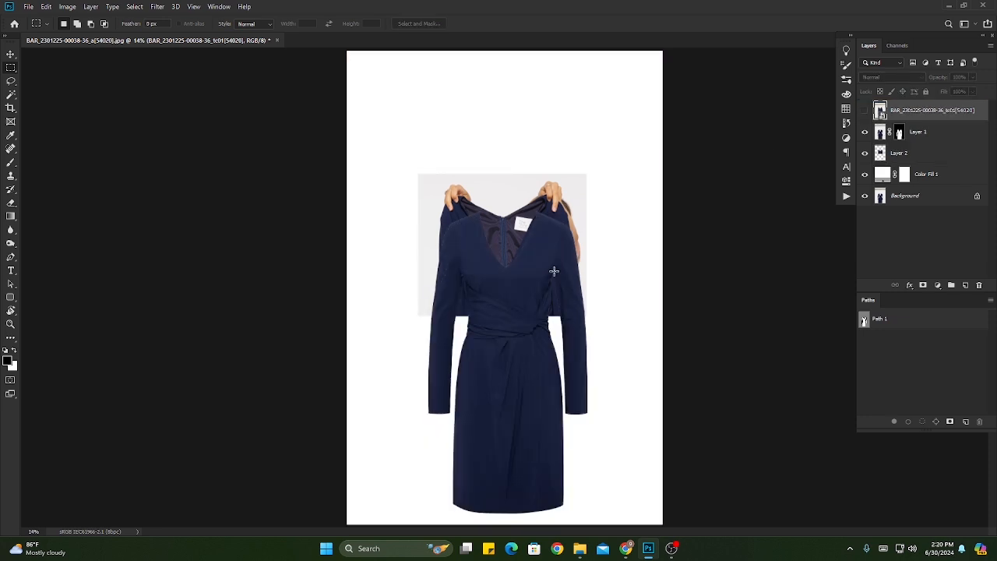
Step: Free-transform Layer 2 and move it so the inner back lining and zipper line up with the dress's V-neckline
left_click_drag(461, 220, 421, 346)
left_click(926, 155)
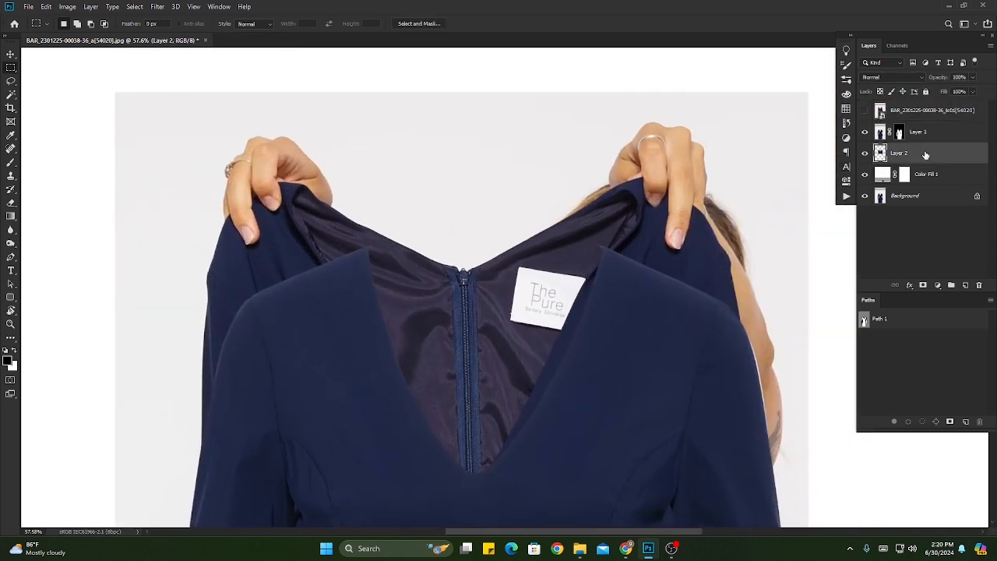
key("ctrl+t")
left_click_drag(501, 211, 521, 233)
left_click_drag(576, 260, 549, 255)
left_click_drag(521, 401, 509, 403)
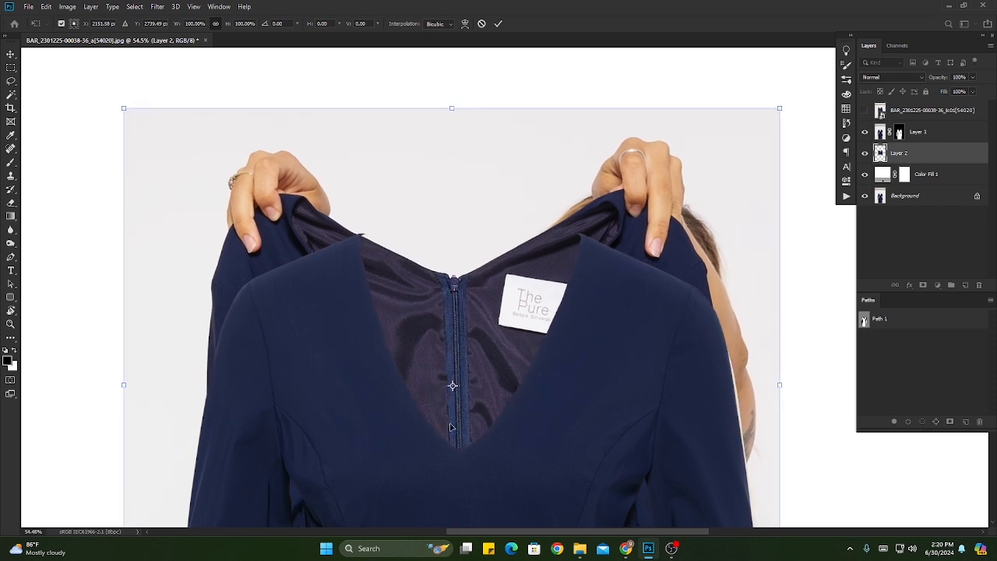
left_click_drag(450, 426, 455, 425)
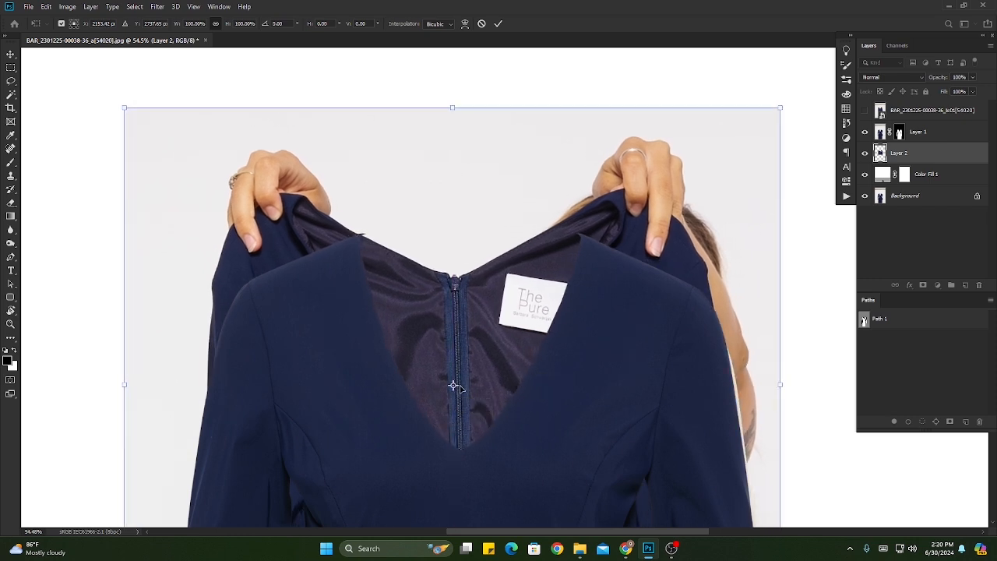
Step: Set the transform reference point at the neckline's left shoulder tip and nudge Layer 2 upward until the collar edge meets it
left_click_drag(453, 385, 359, 244)
key("Up")
key("Up")
key("Up")
key("Up")
key("Up")
key("Up")
key("Up")
key("Up")
key("Up")
key("Up")
key("Up")
key("Up")
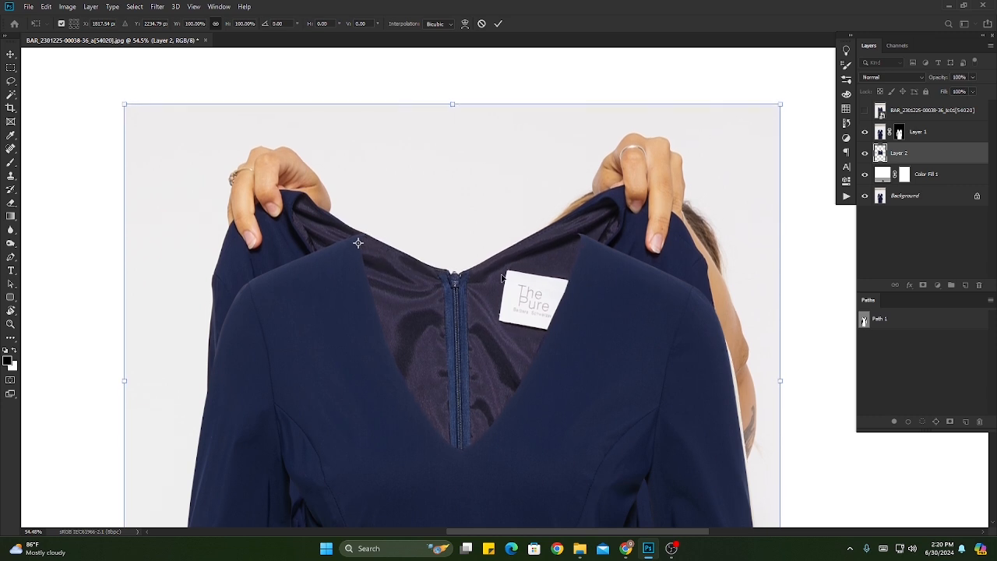
left_click_drag(356, 244, 359, 235)
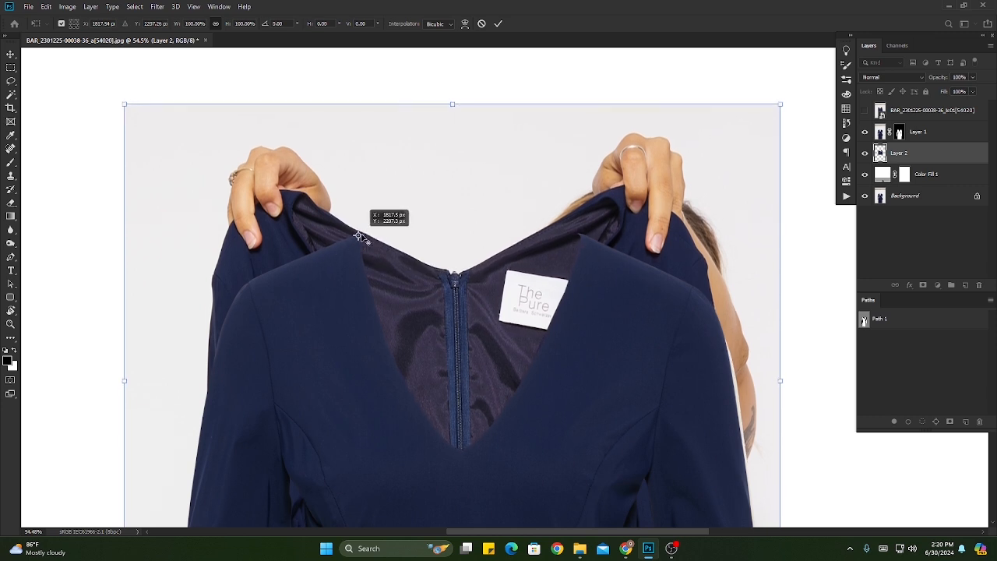
scroll(577, 364, "down", 3)
key("Return")
key("m")
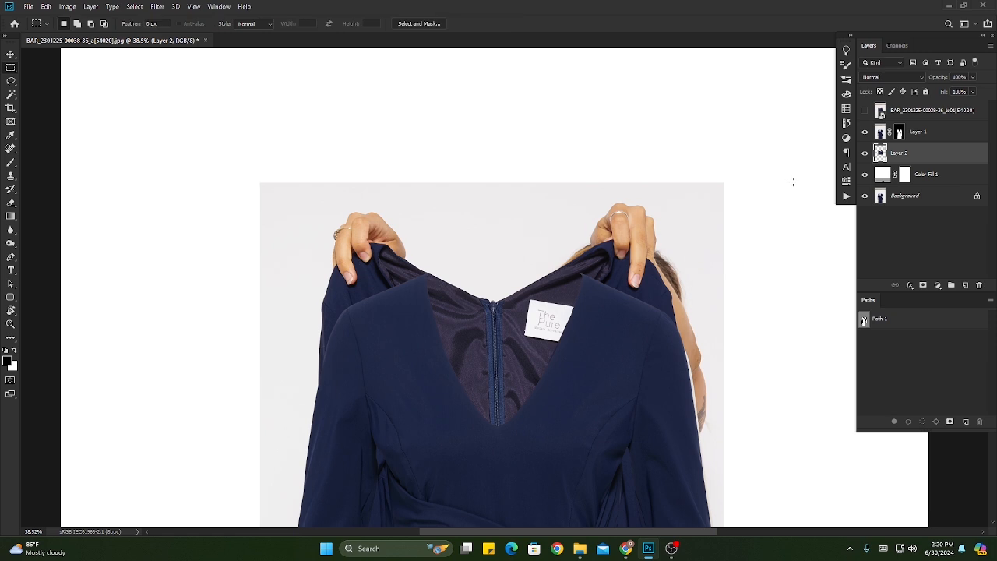
Step: Rotate Layer 2 by -0.04° about a reference point at the neckline's left shoulder tip
key("ctrl+t")
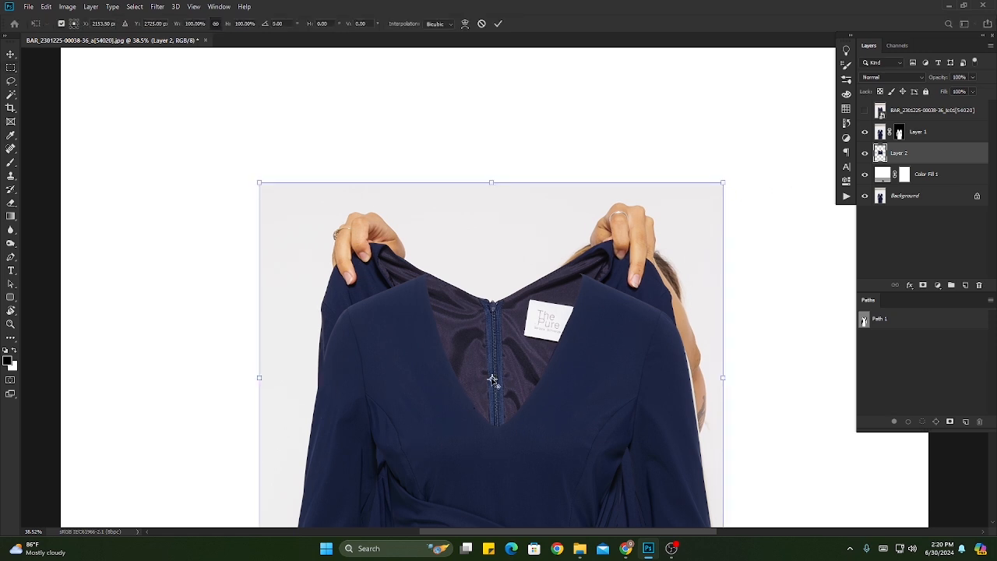
left_click_drag(492, 380, 422, 276)
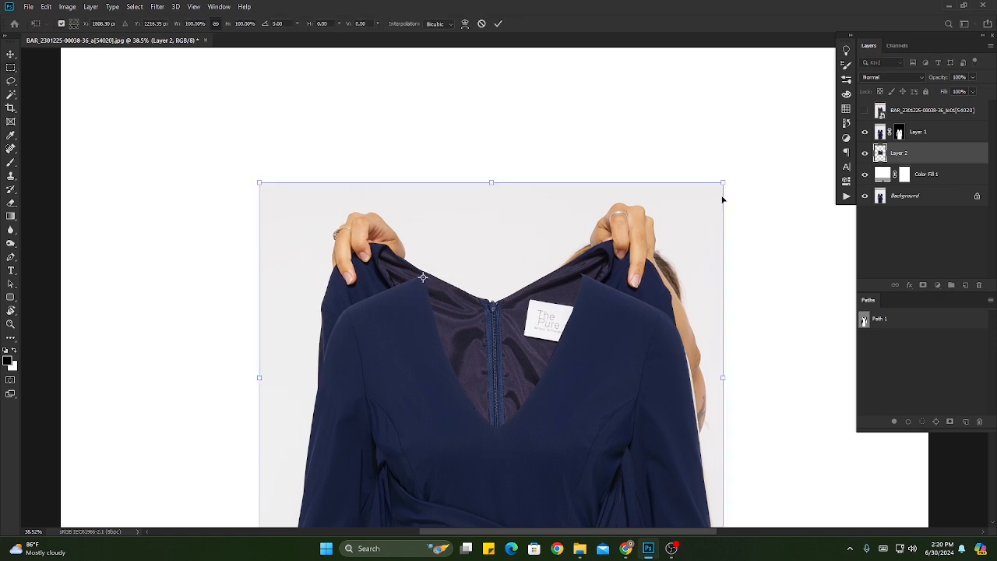
mouse_move(740, 177)
left_mouse_down()
mouse_move(748, 185)
mouse_move(742, 176)
left_mouse_up()
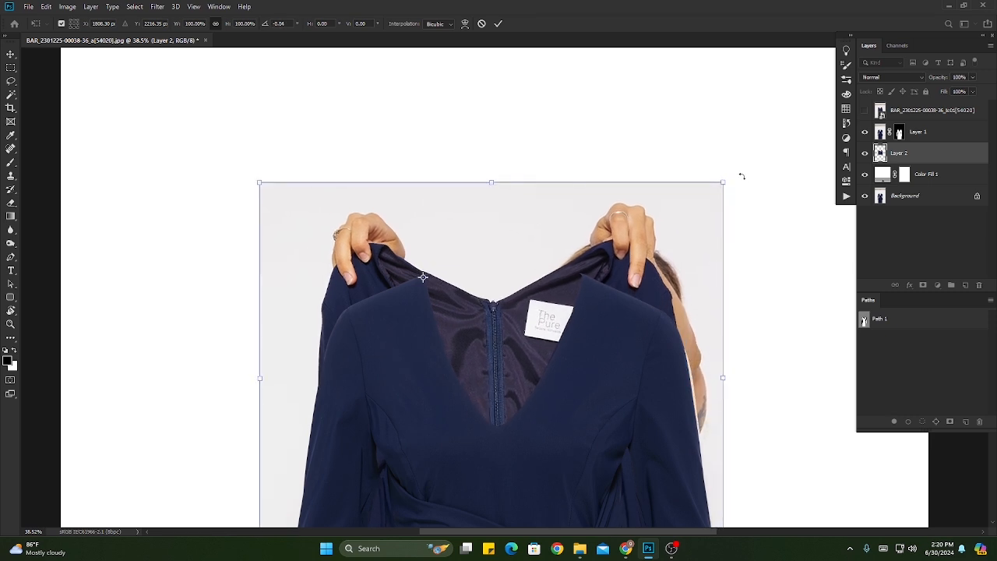
key("Return")
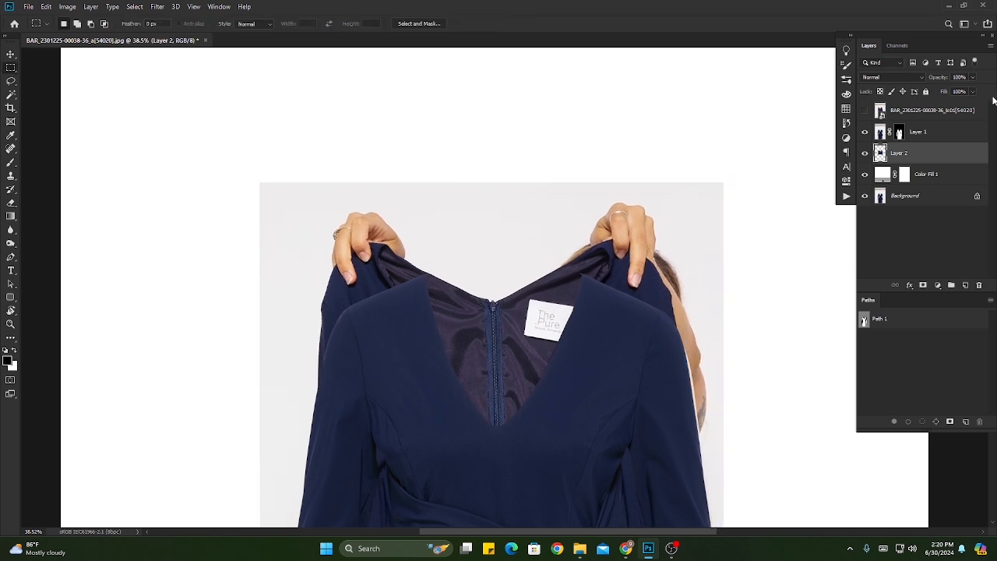
Step: Duplicate Layer 1 and apply the layer mask of the duplicate
left_click(918, 133)
left_click_drag(940, 136, 966, 286)
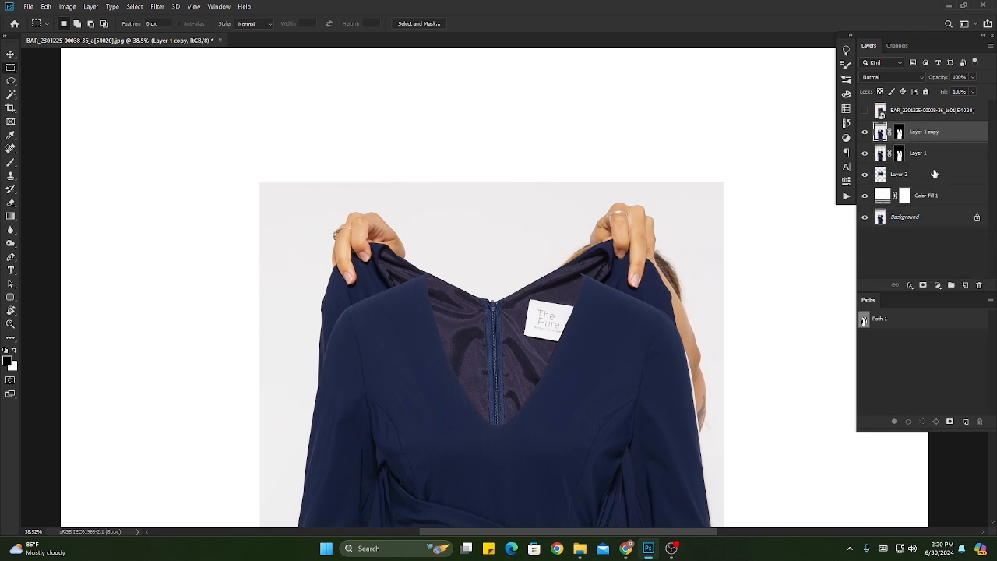
left_click(898, 133)
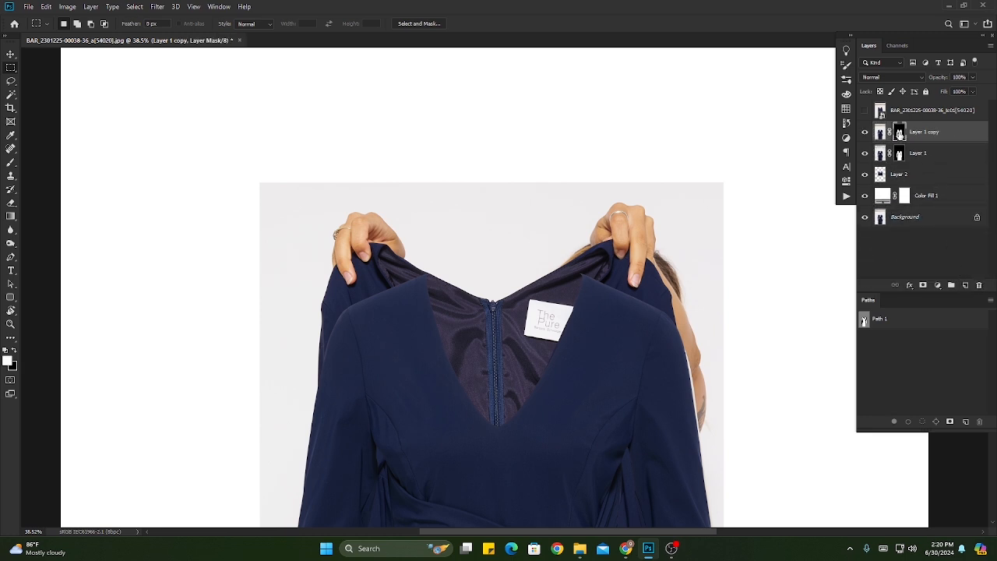
right_click(899, 134)
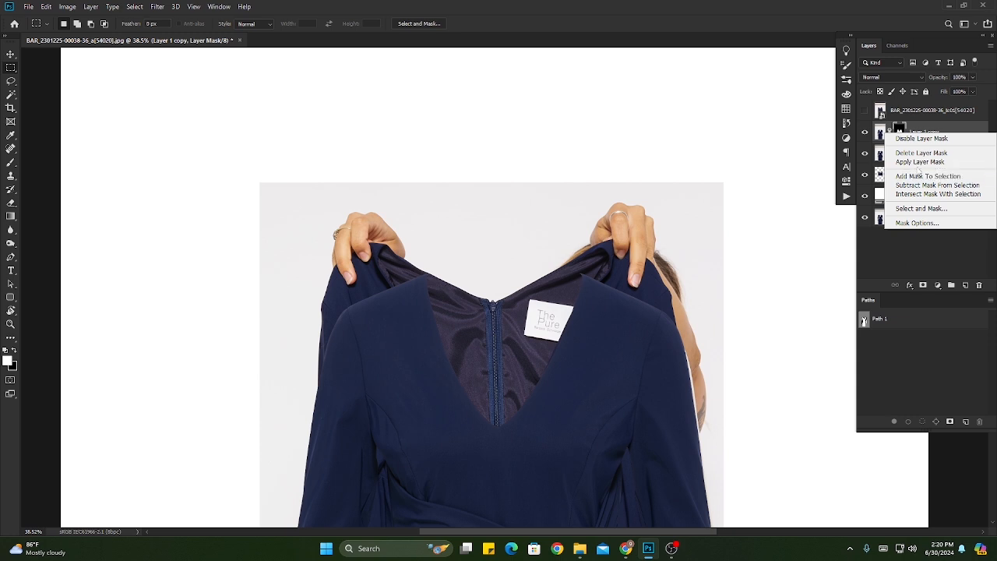
left_click(937, 164)
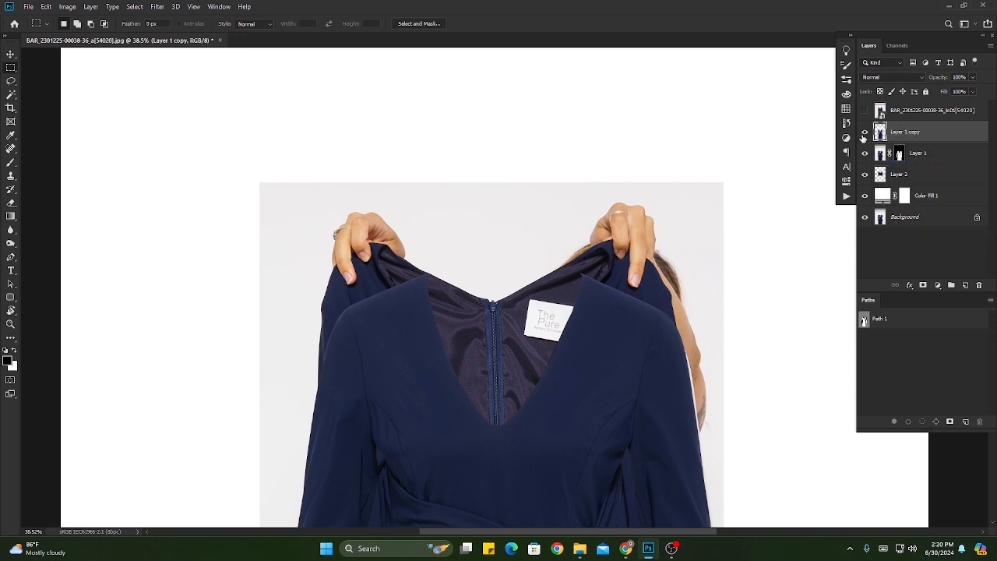
Step: Check the duplicate dress layer by toggling its visibility, and hide the original masked Layer 1
left_click(863, 136)
left_click(863, 137)
left_click(887, 155)
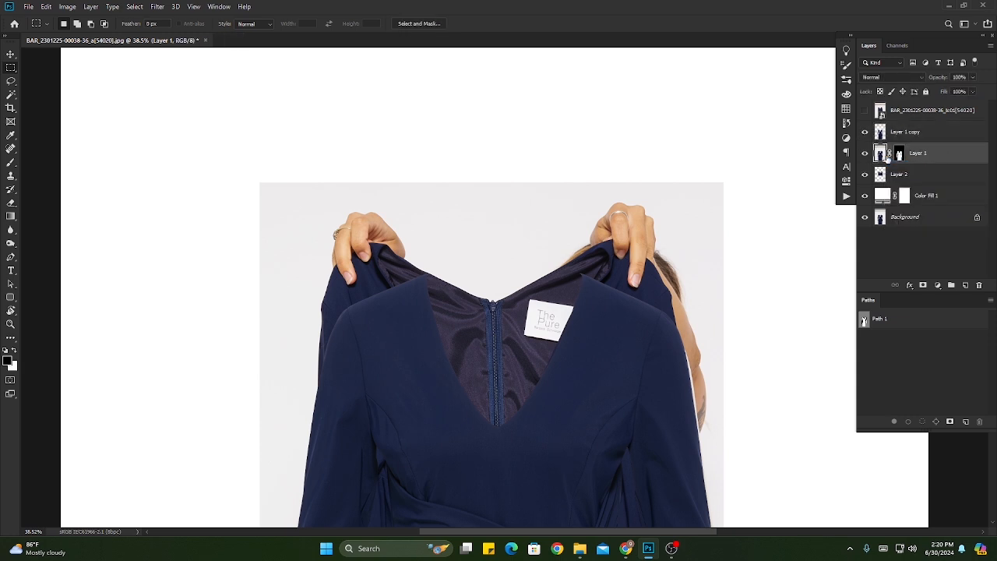
left_click(864, 156)
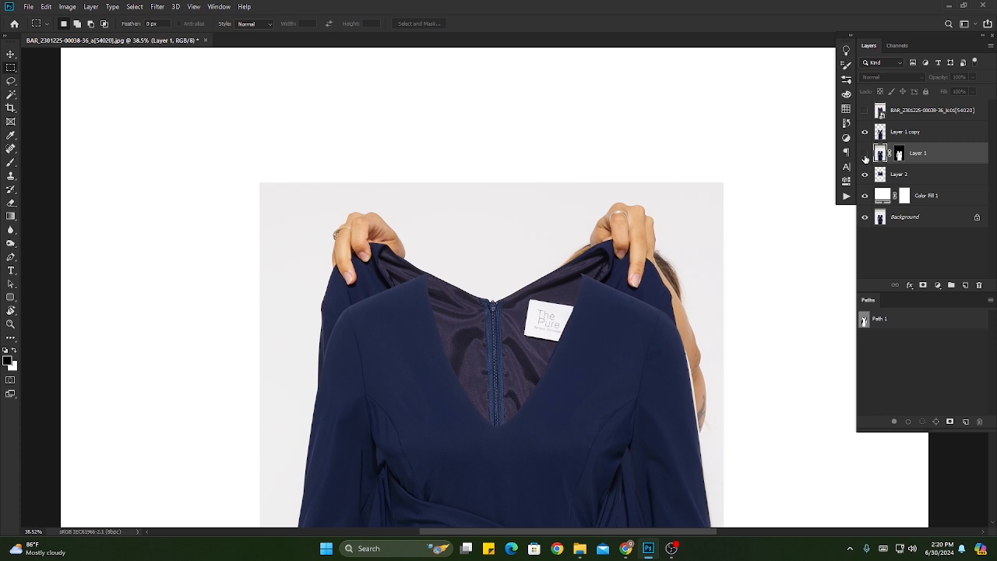
Step: Open Layer 2 in the Liquify filter and turn on Show Backdrop
left_click(917, 177)
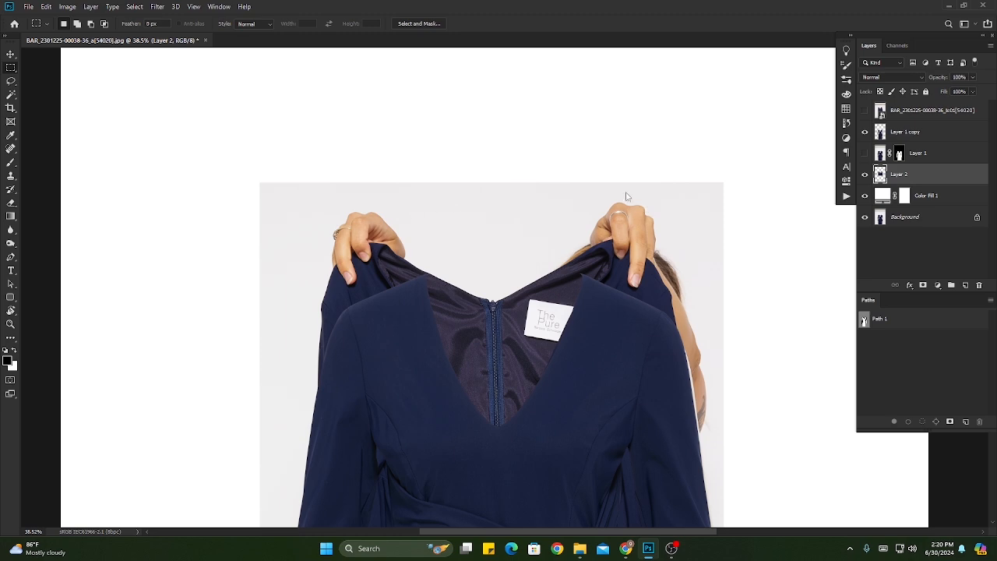
key("ctrl+shift+x")
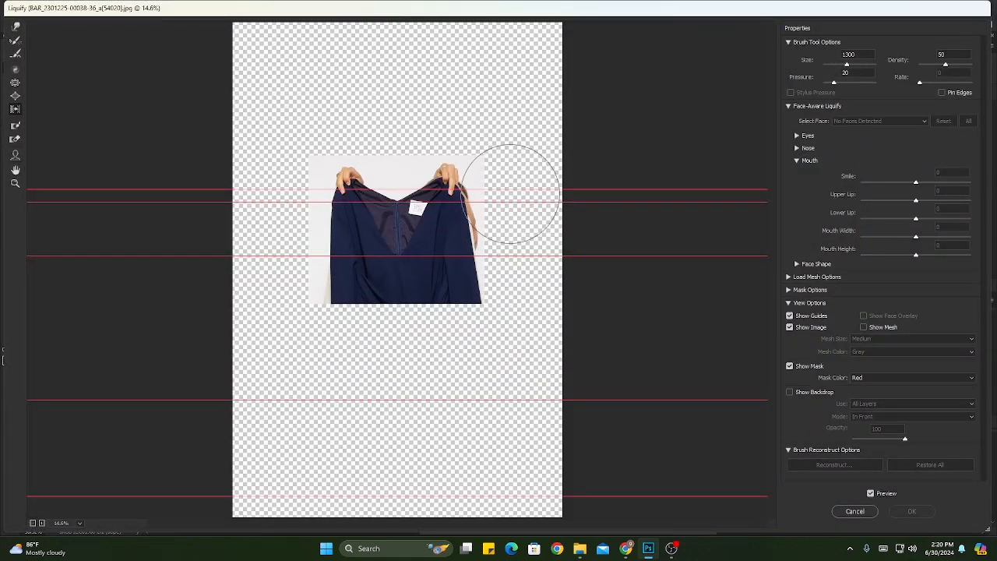
left_click(790, 393)
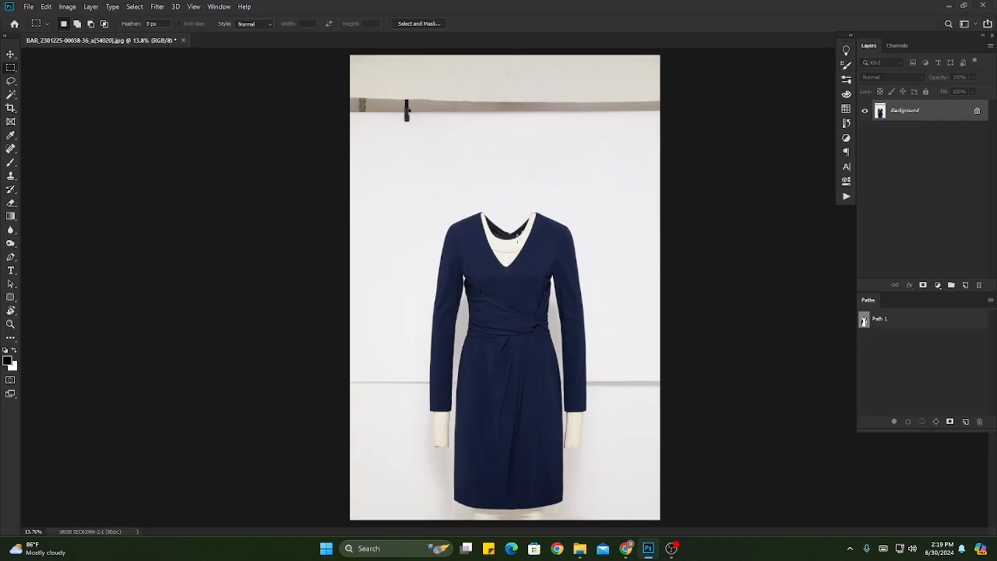
Step: Duplicate the Background layer and mask the duplicate to the dress outline with a selection loaded from Path 1
key("p")
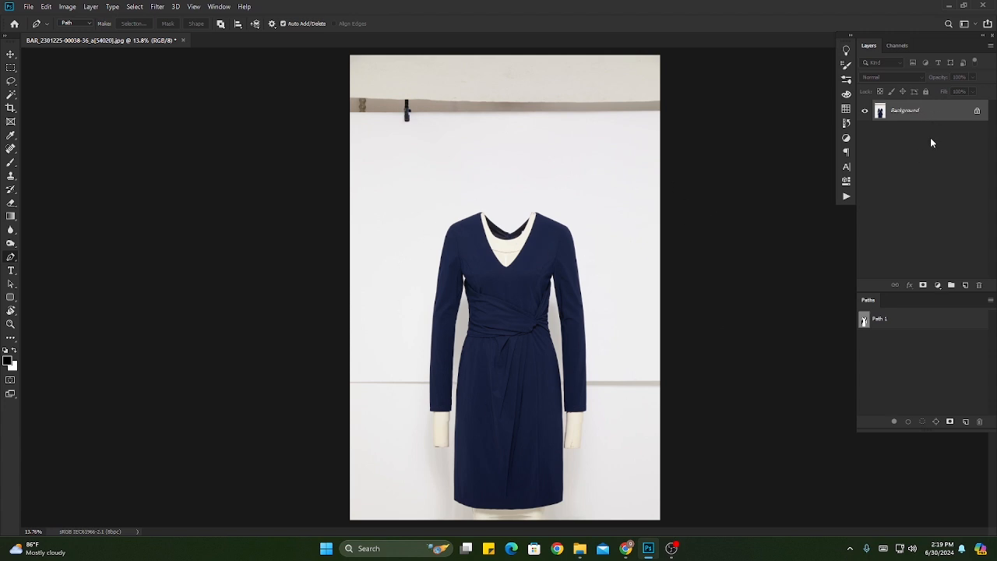
key("ctrl+j")
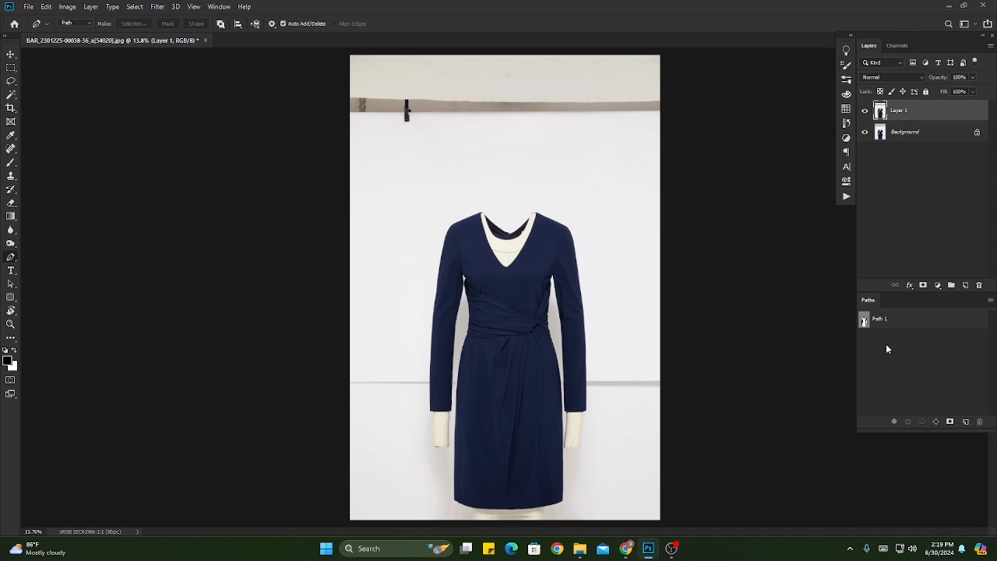
left_click(918, 319)
left_click_drag(508, 239, 605, 320)
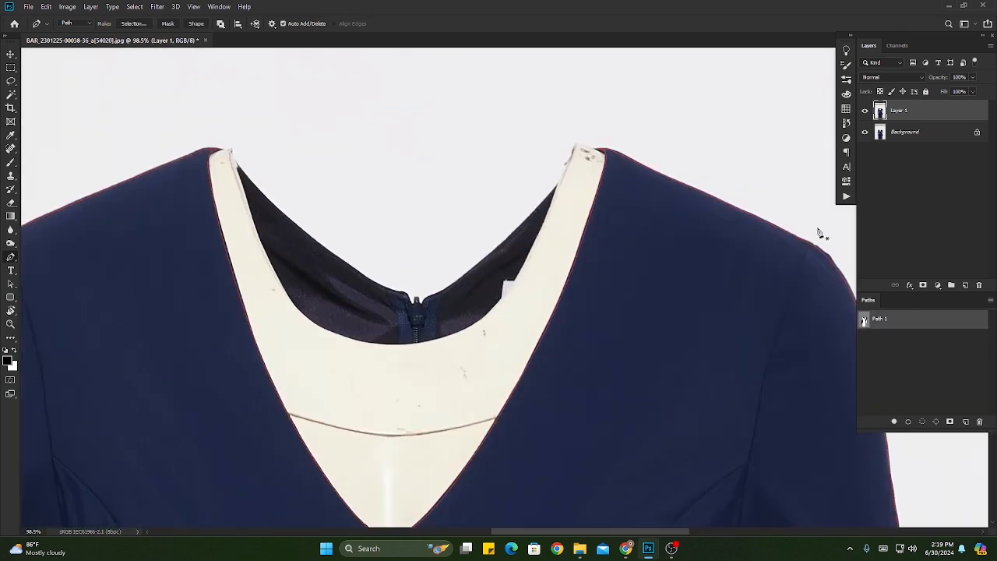
key("ctrl+0")
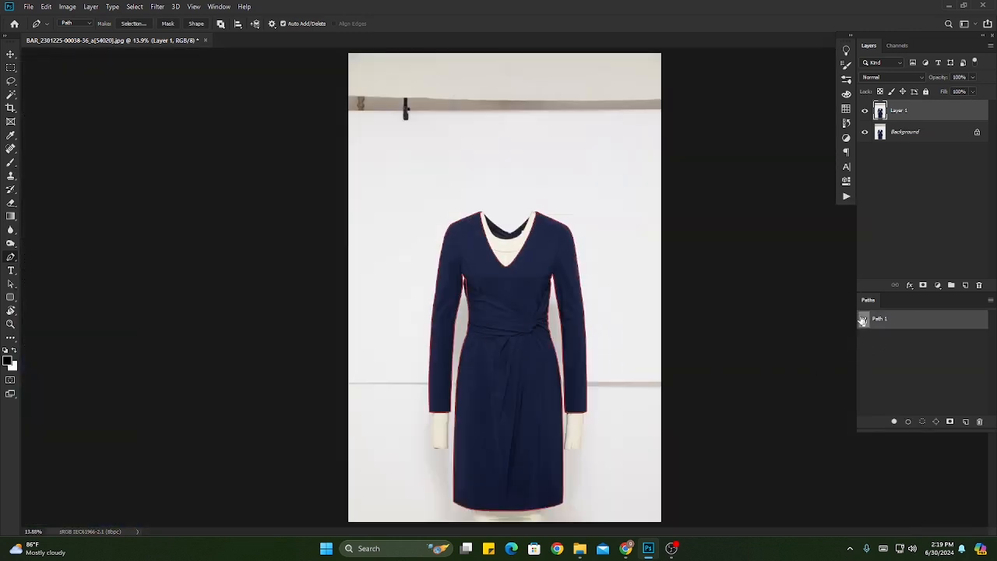
left_click(863, 321, "ctrl")
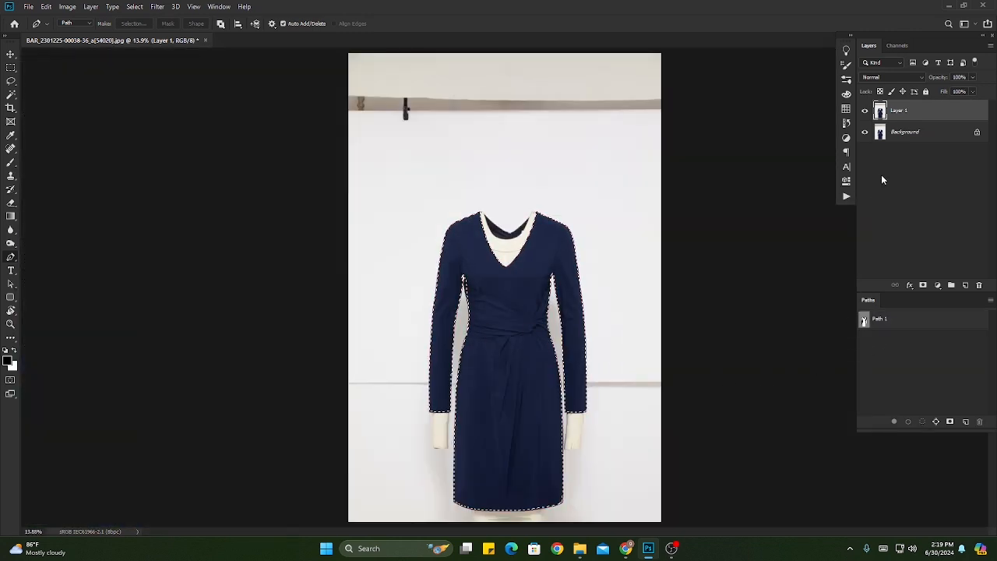
left_click(922, 285)
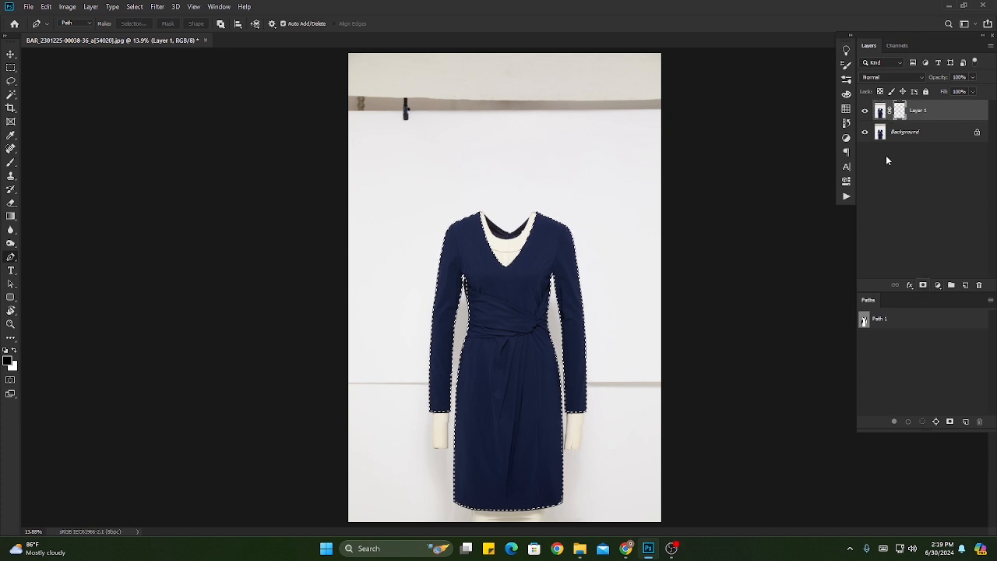
Step: Add a white (#ffffff) solid color fill layer and place it beneath the masked Layer 1
left_click(937, 285)
left_click(935, 300)
left_click_drag(95, 266, 77, 227)
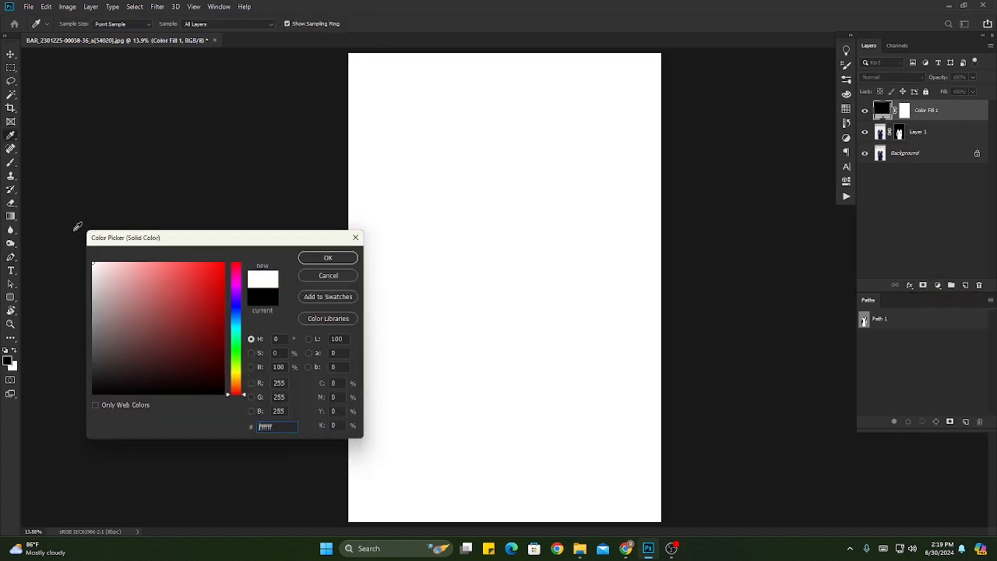
left_click(328, 256)
left_click_drag(959, 113, 961, 139)
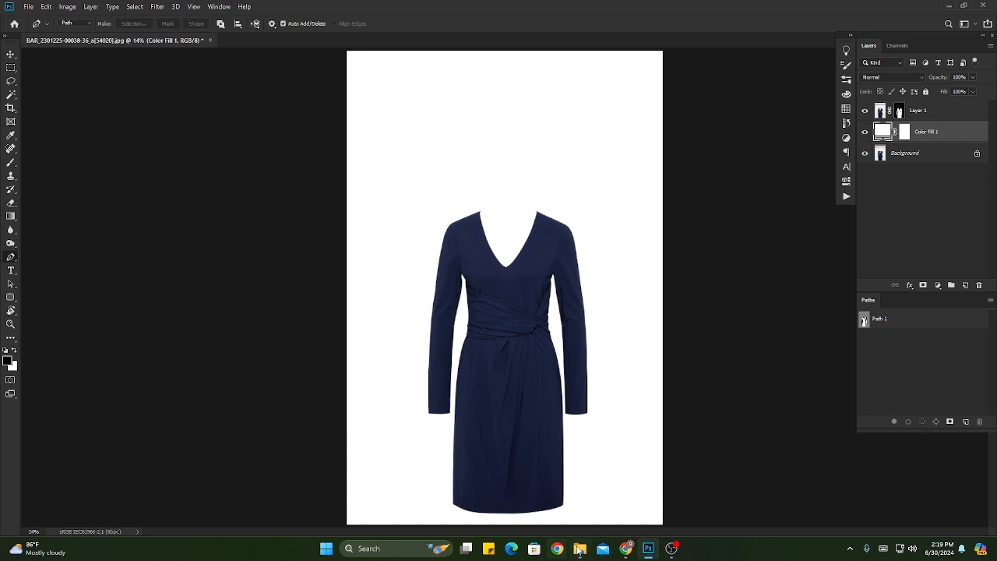
mouse_move(579, 551)
left_click(635, 495)
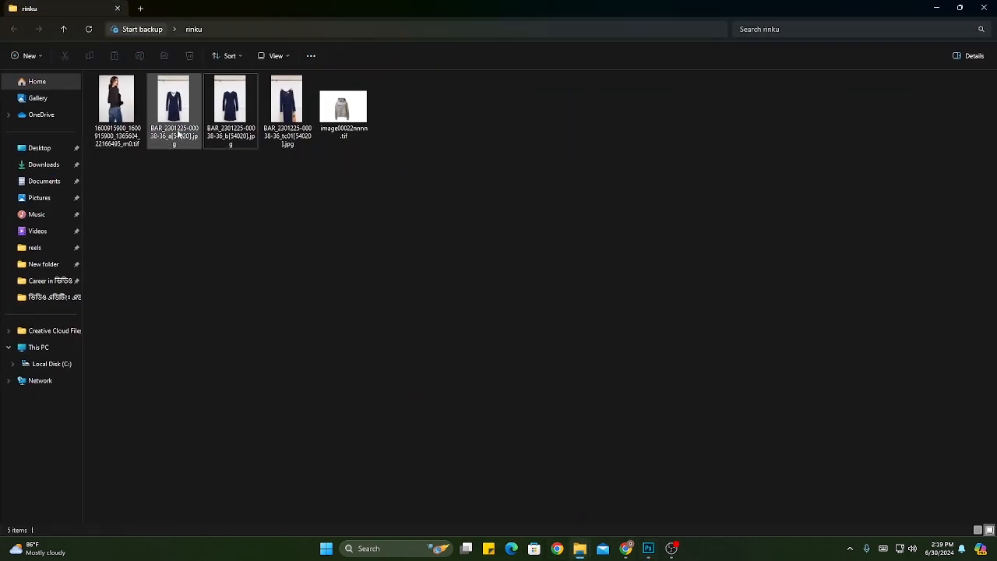
left_click(288, 91)
left_click_drag(289, 94, 454, 405)
left_click_drag(487, 261, 504, 333)
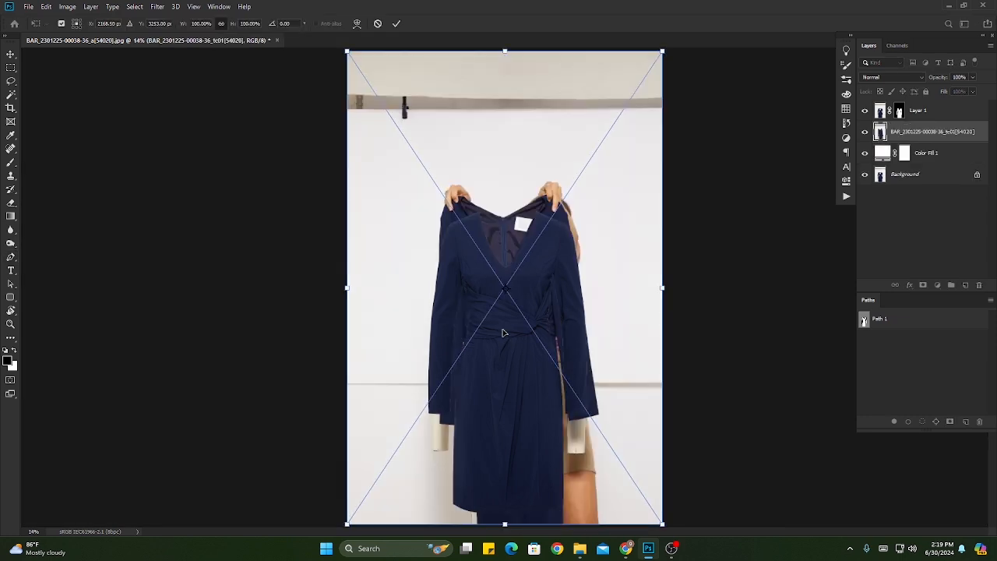
key("Return")
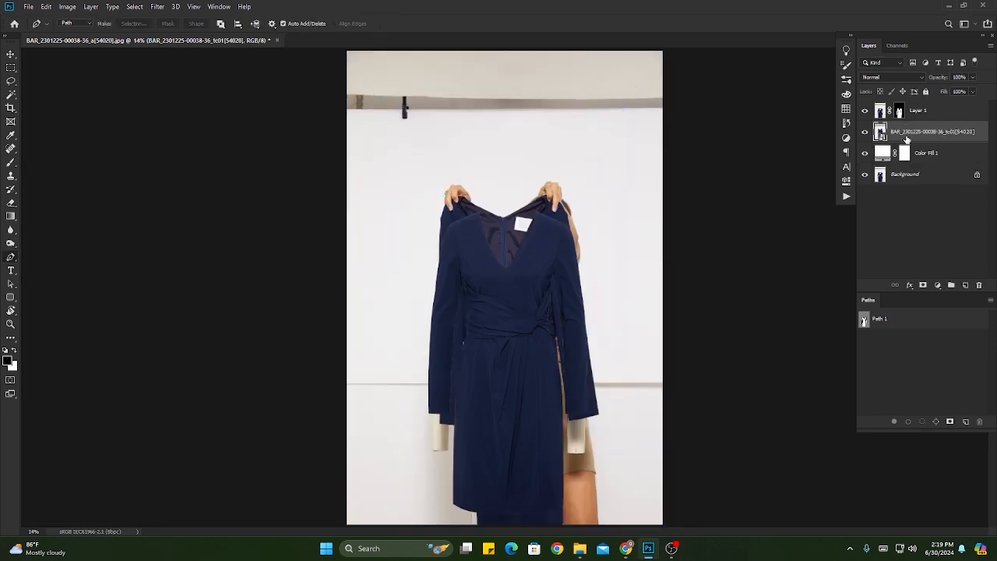
Step: Copy the upper part of the placed photo's dress to a new layer, and keep the placed photo hidden above Layer 1
left_click(11, 70)
left_click_drag(418, 173, 586, 315)
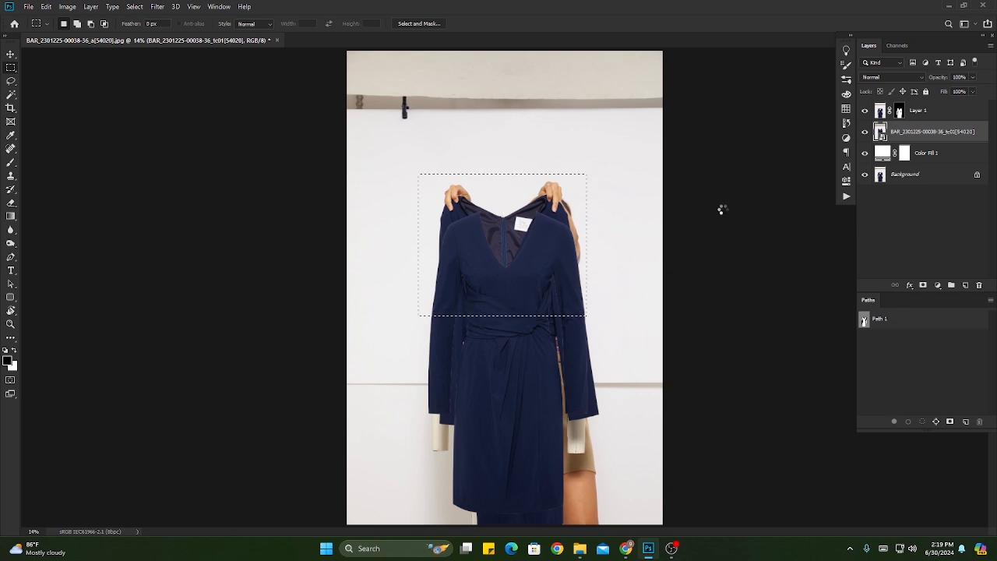
key("ctrl+j")
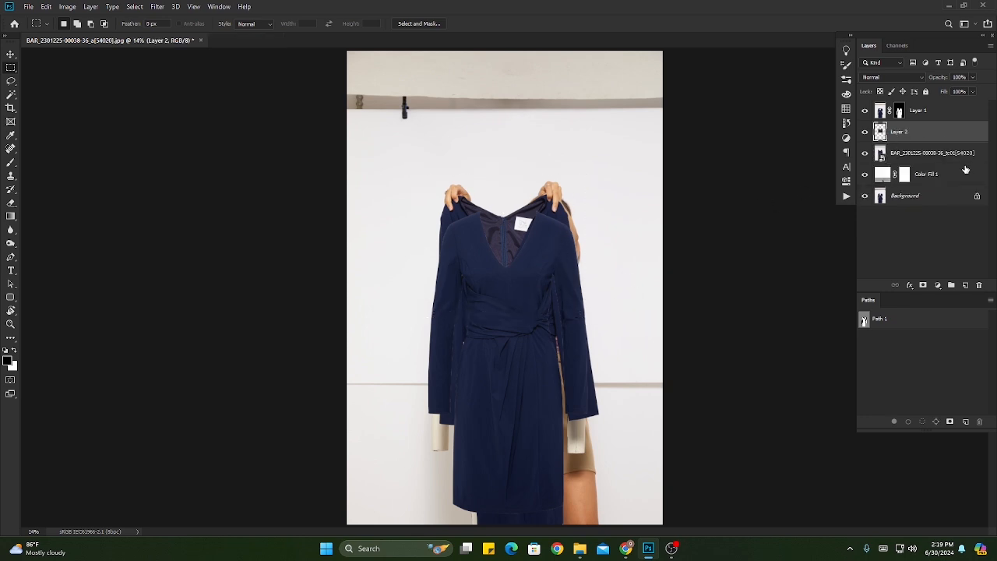
left_click_drag(946, 156, 864, 113)
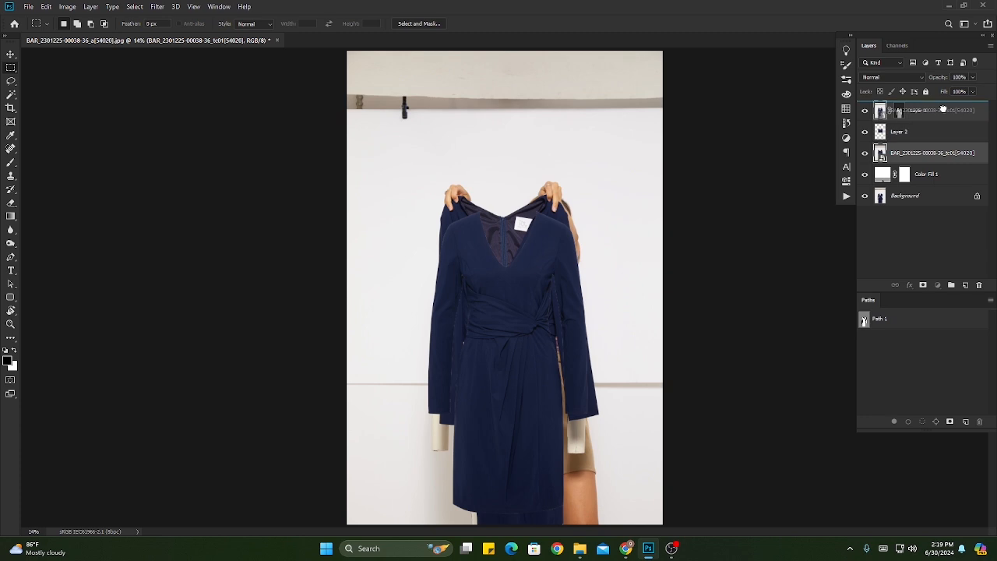
left_click(864, 112)
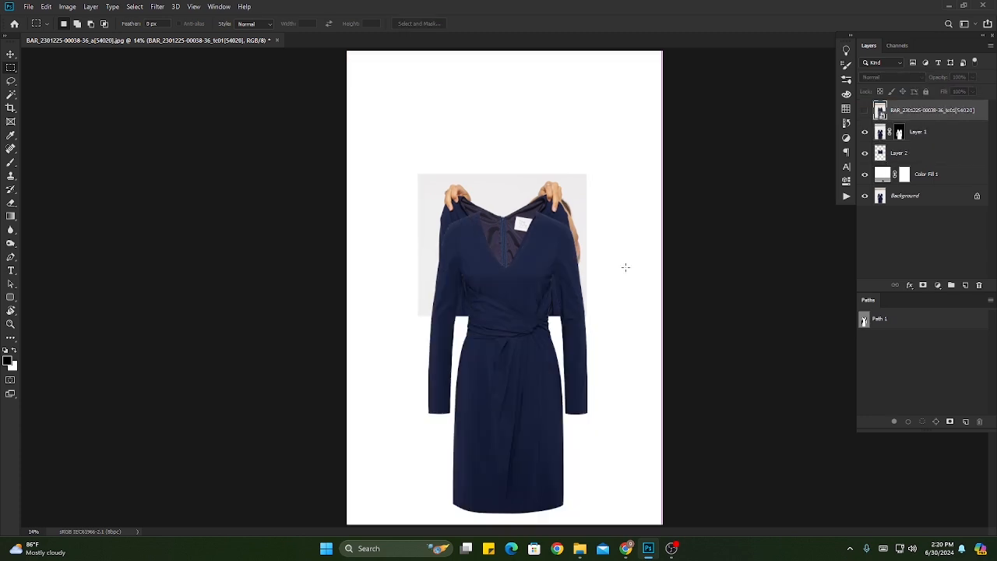
Step: Free-transform Layer 2 and move it so its inner back neckline lines up behind the cut-out dress
scroll(487, 284, "up", 5)
left_click(927, 155)
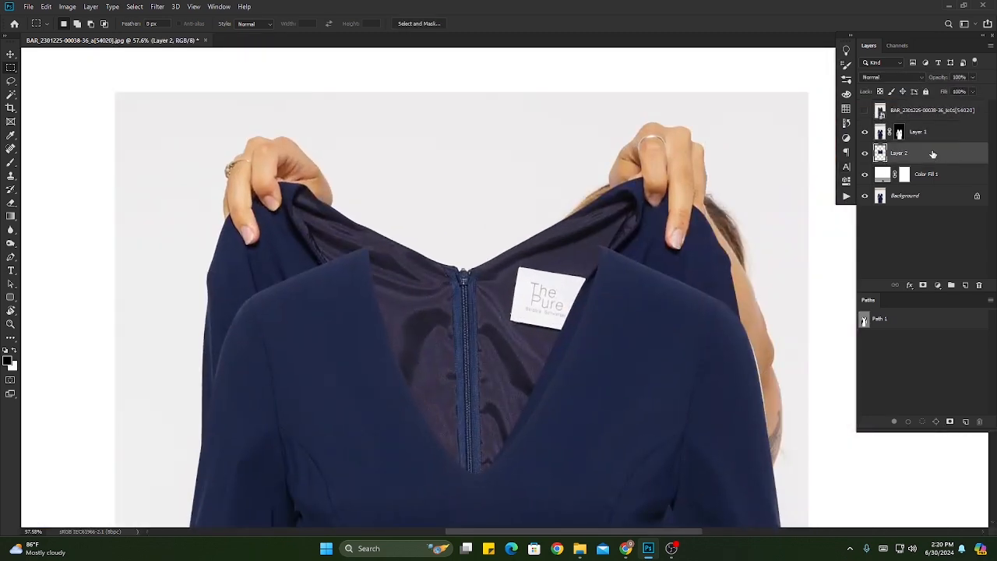
key("ctrl+t")
mouse_move(504, 223)
left_mouse_down()
mouse_move(518, 221)
mouse_move(521, 233)
left_mouse_up()
left_click_drag(578, 264, 558, 251)
scroll(558, 251, "down", 1)
left_click_drag(521, 399, 456, 425)
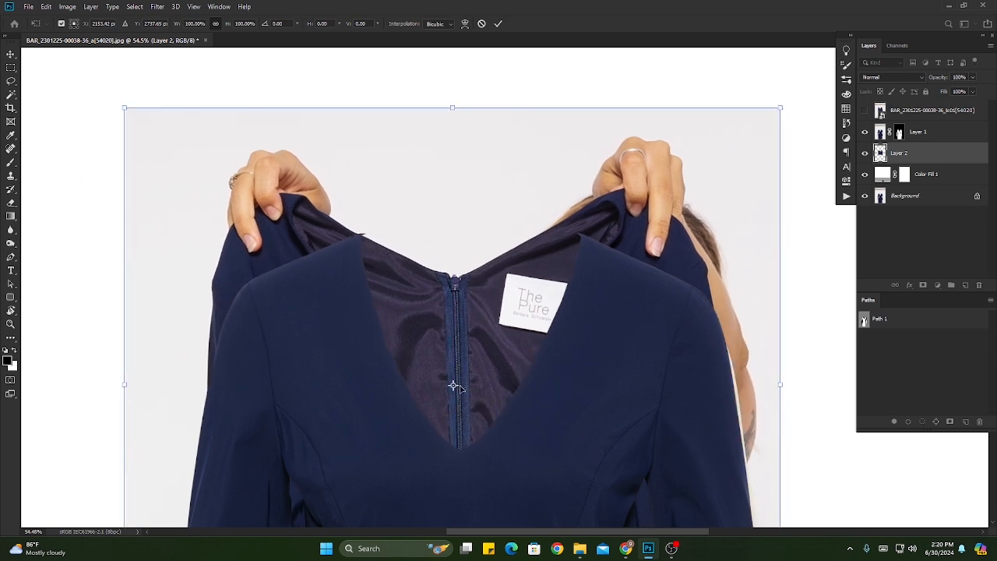
Step: Set the transform reference point at the neckline's left shoulder tip, nudge Layer 2 slightly upward and apply the transform
left_click_drag(454, 387, 359, 244)
key("Up")
key("Up")
key("Up")
key("Up")
key("Up")
key("Up")
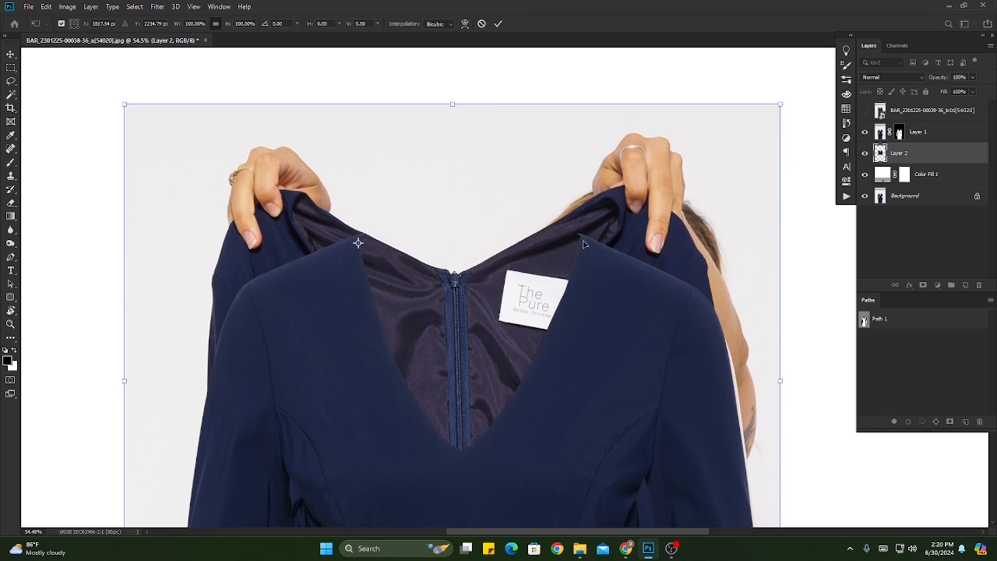
left_click_drag(358, 243, 358, 236)
scroll(588, 372, "down", 2)
key("Return")
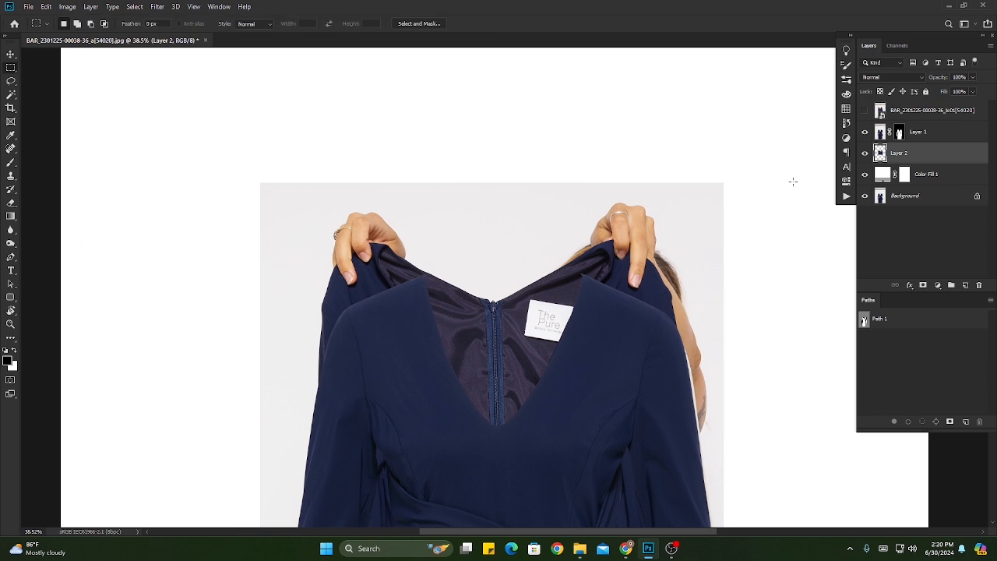
Step: Rotate Layer 2 by -0.04° about a reference point at the neckline's left shoulder tip
key("ctrl+t")
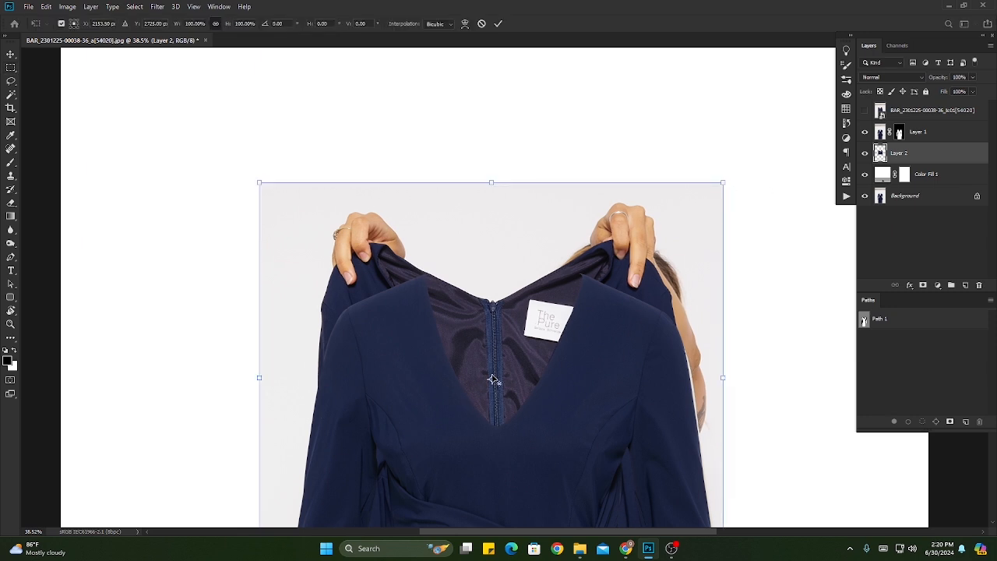
left_click_drag(492, 380, 422, 277)
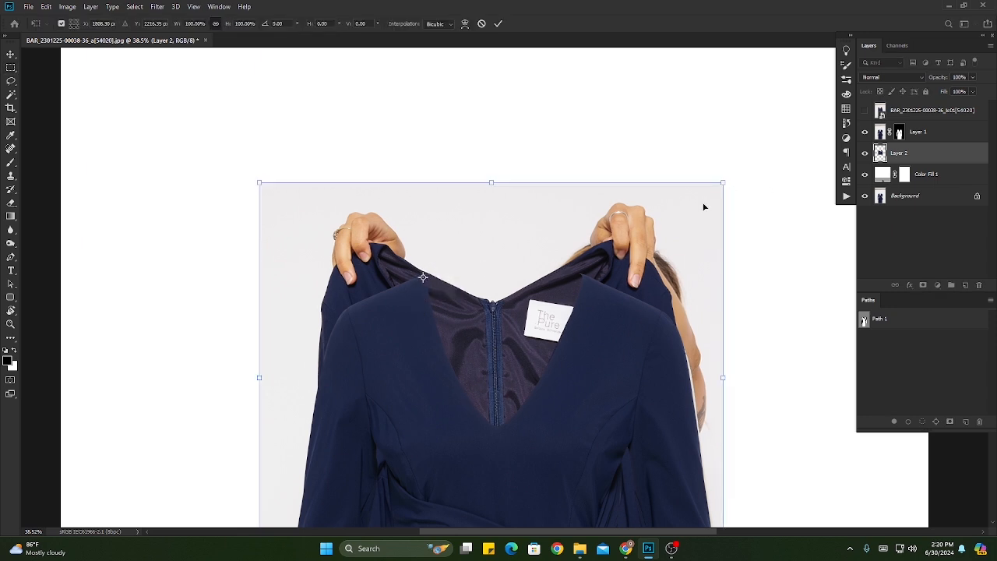
left_click_drag(741, 178, 744, 175)
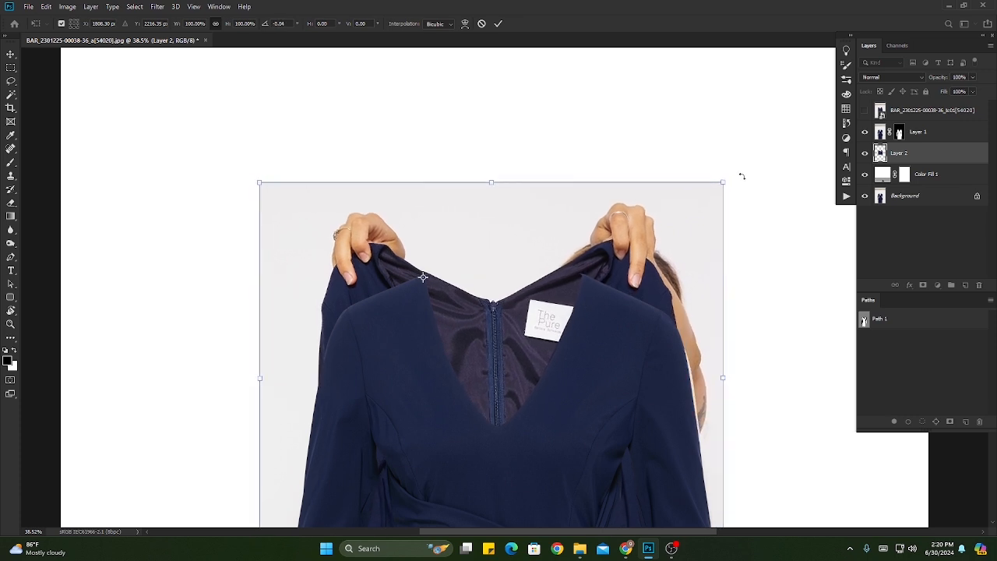
key("Return")
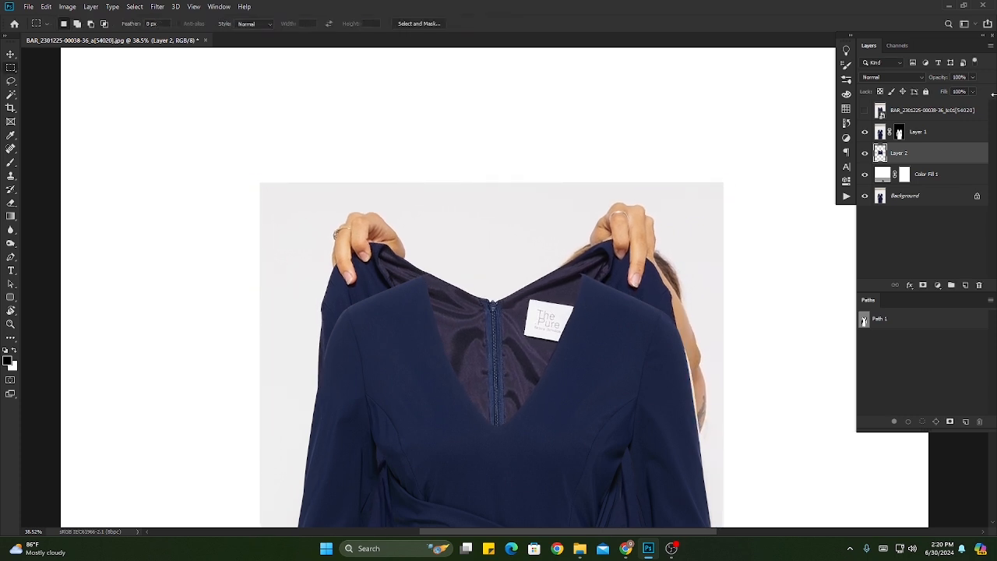
Step: Duplicate Layer 1 with the layer mask applied on the duplicate, and hide the original masked layer
left_click(919, 132)
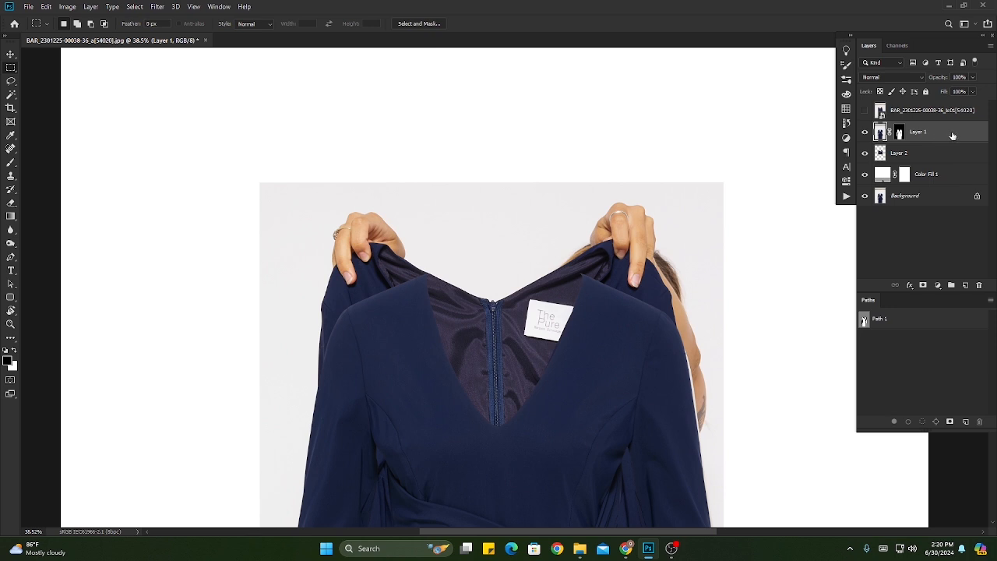
left_click_drag(952, 136, 967, 287)
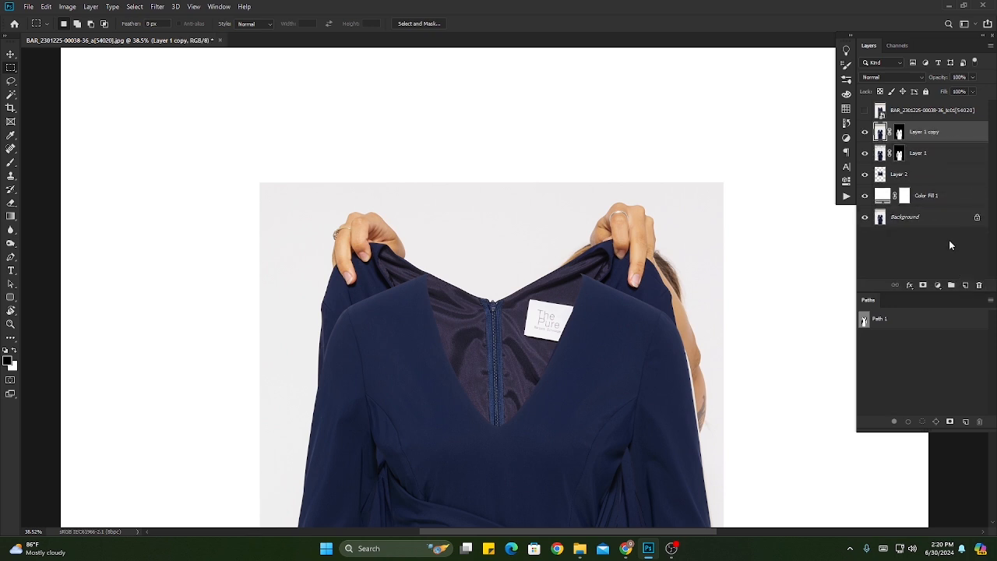
left_click(899, 133)
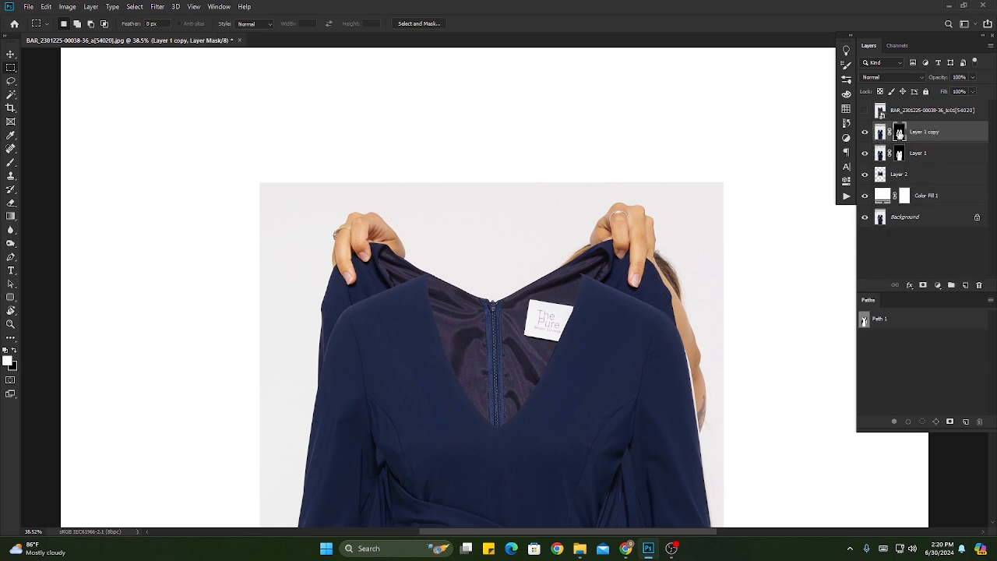
right_click(899, 133)
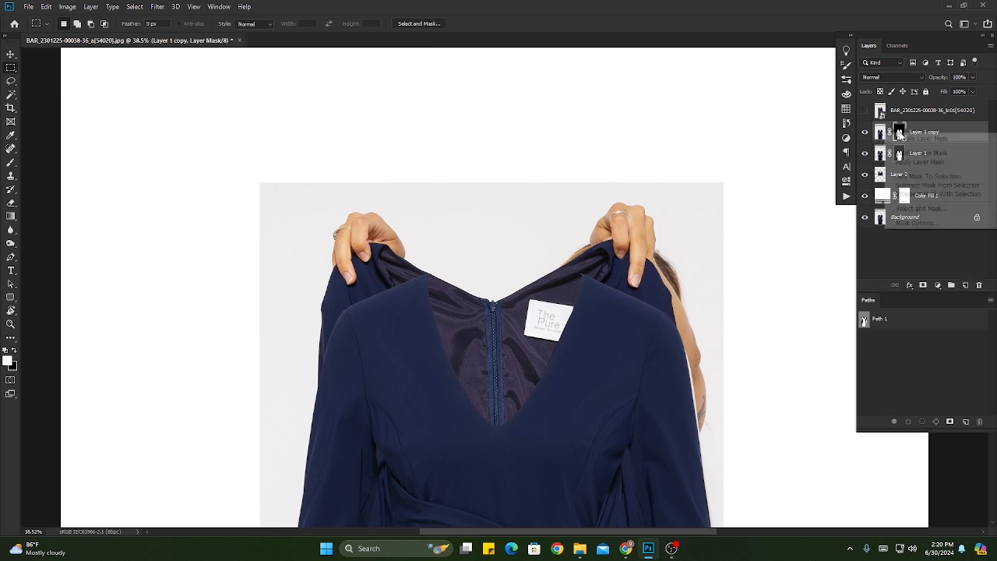
left_click(919, 162)
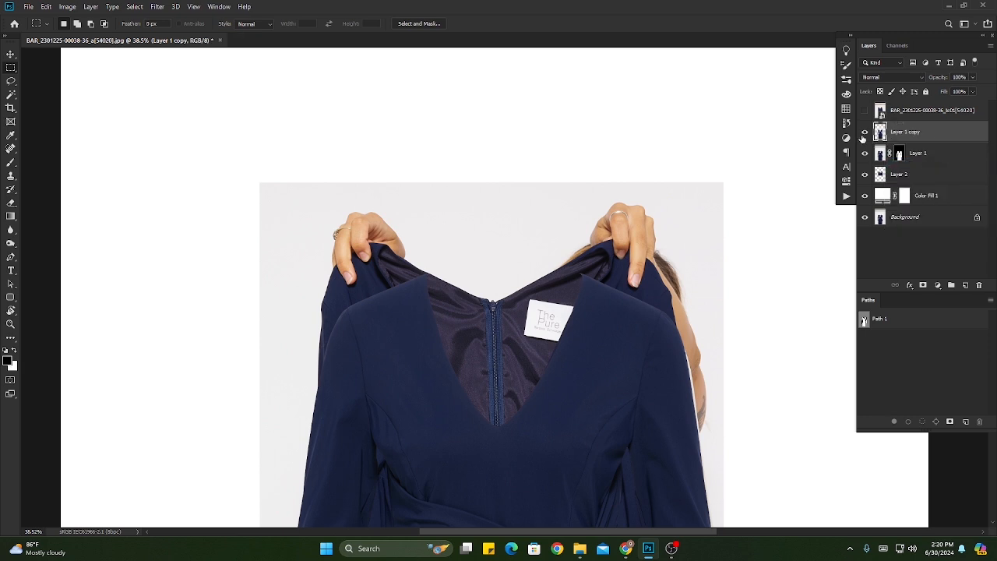
left_click(927, 155)
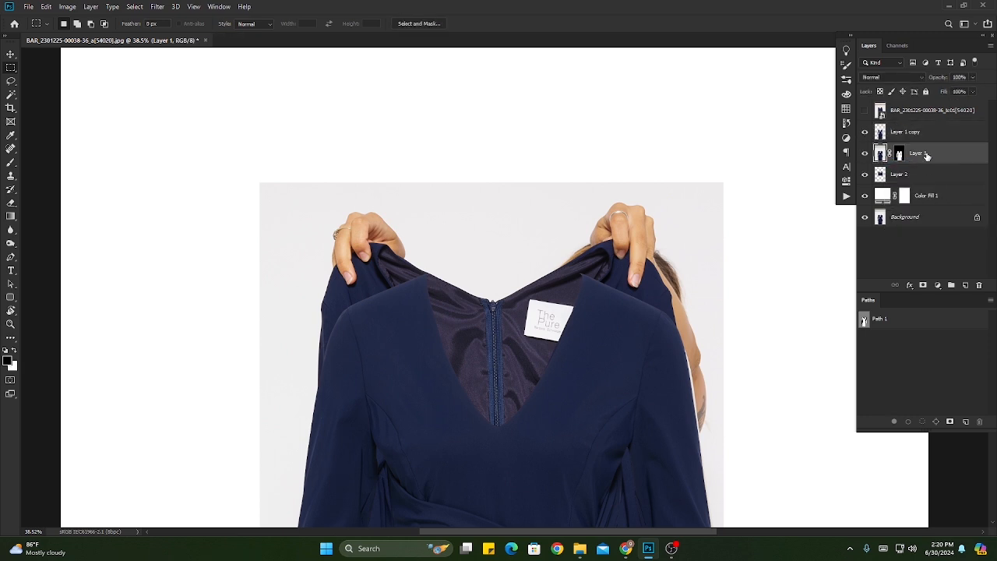
left_click(864, 153)
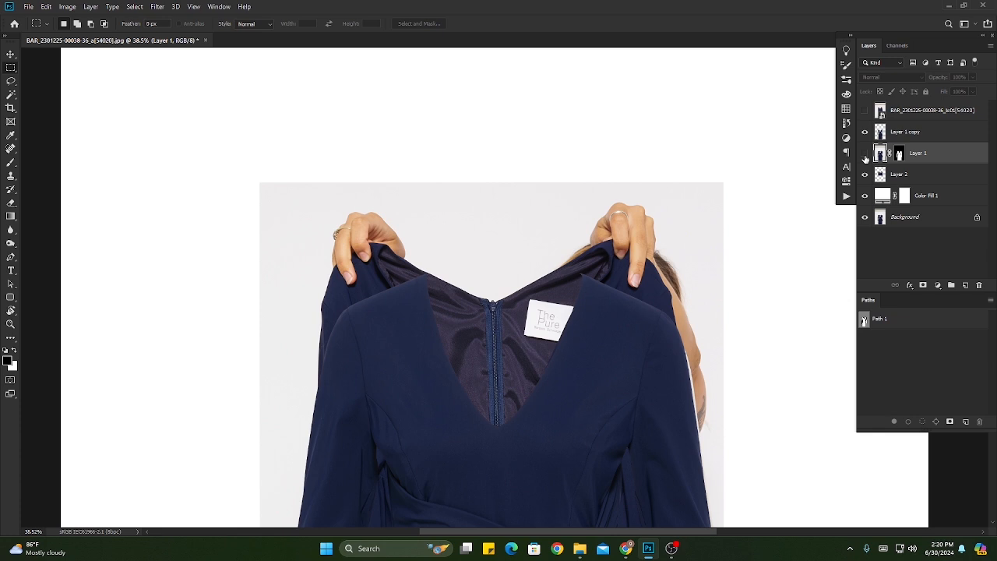
left_click(917, 177)
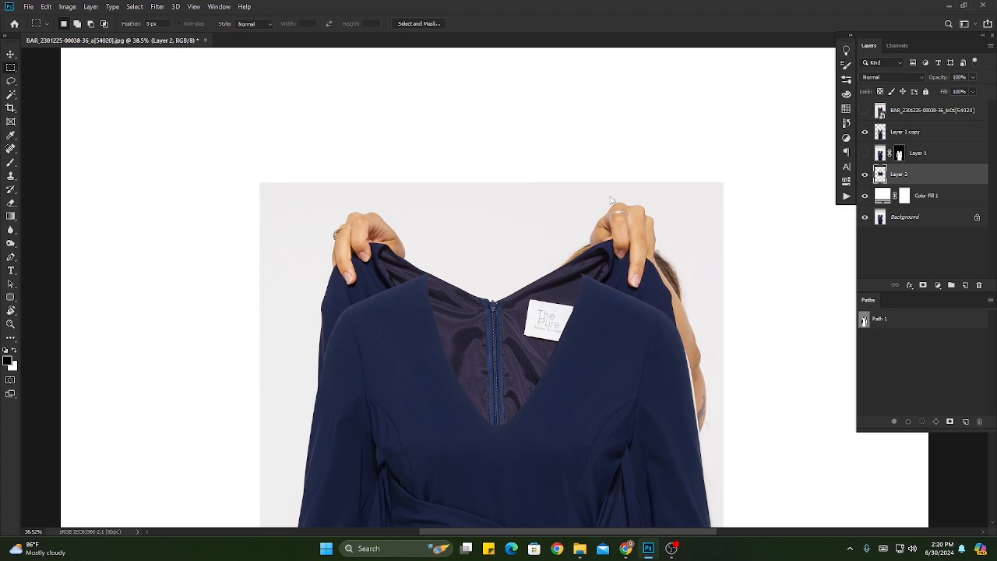
key("ctrl+shift+x")
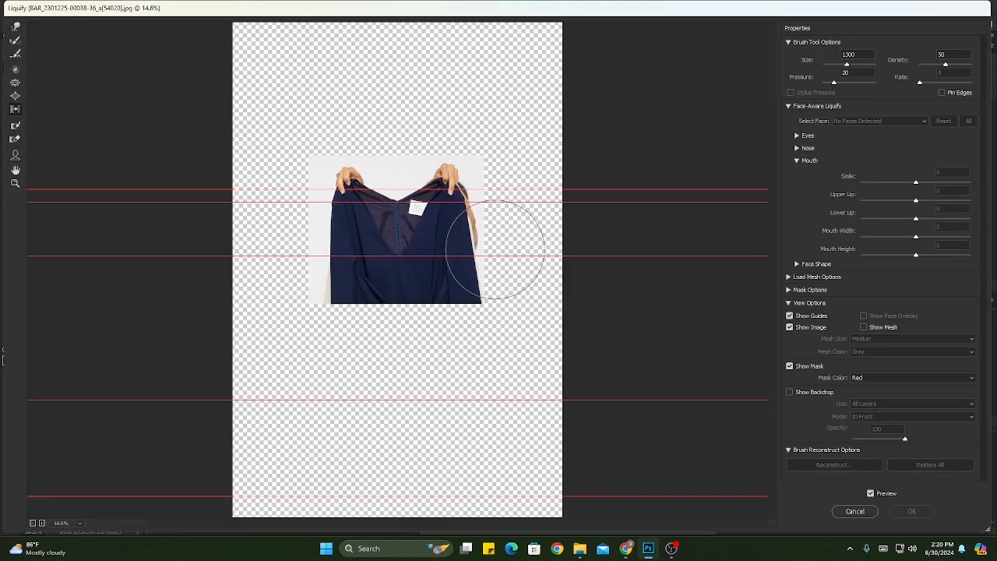
left_click(789, 393)
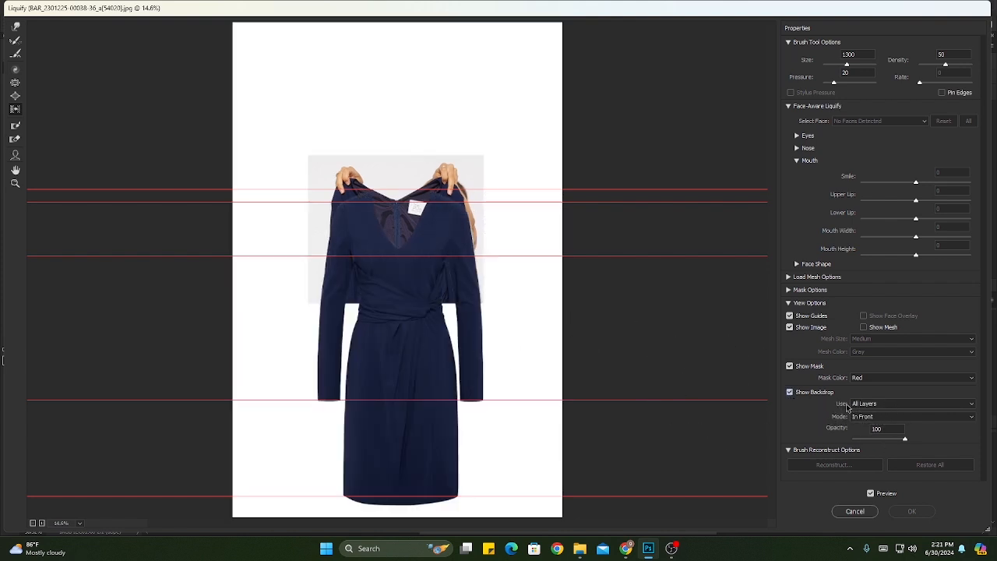
left_click(903, 406)
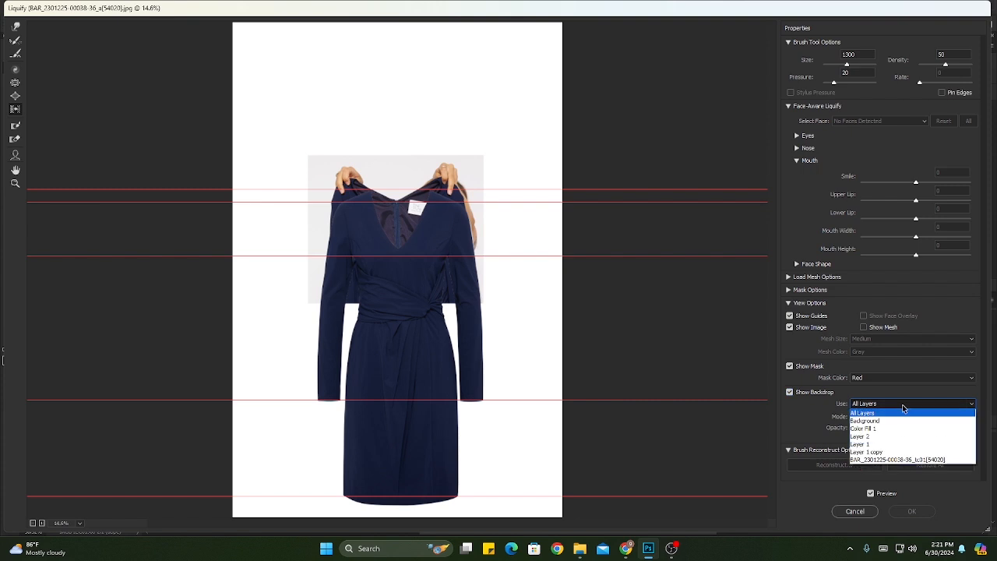
left_click(900, 459)
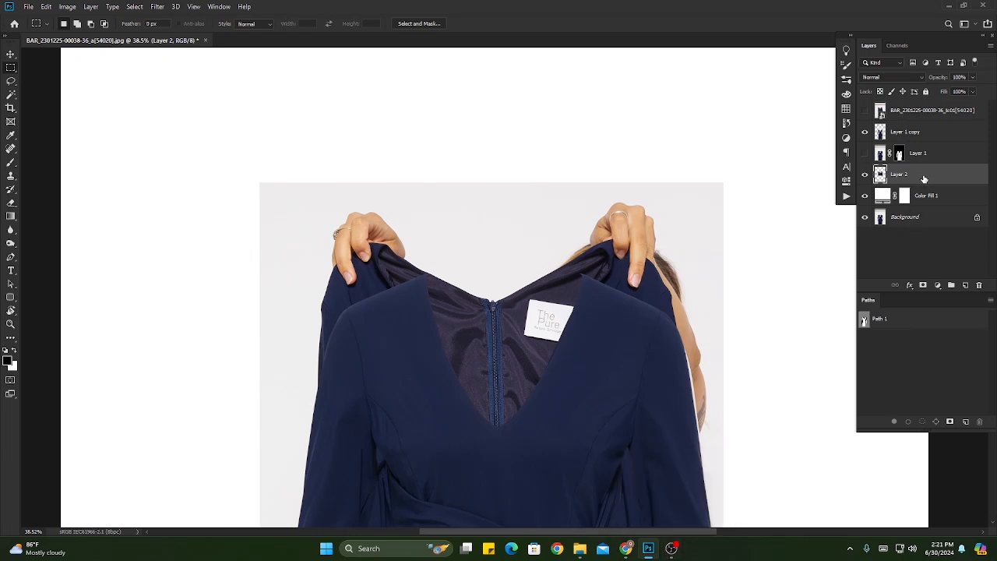
Step: Open Layer 2 in the Liquify filter and show Layer 1 copy as the backdrop in front
key("ctrl+shift+x")
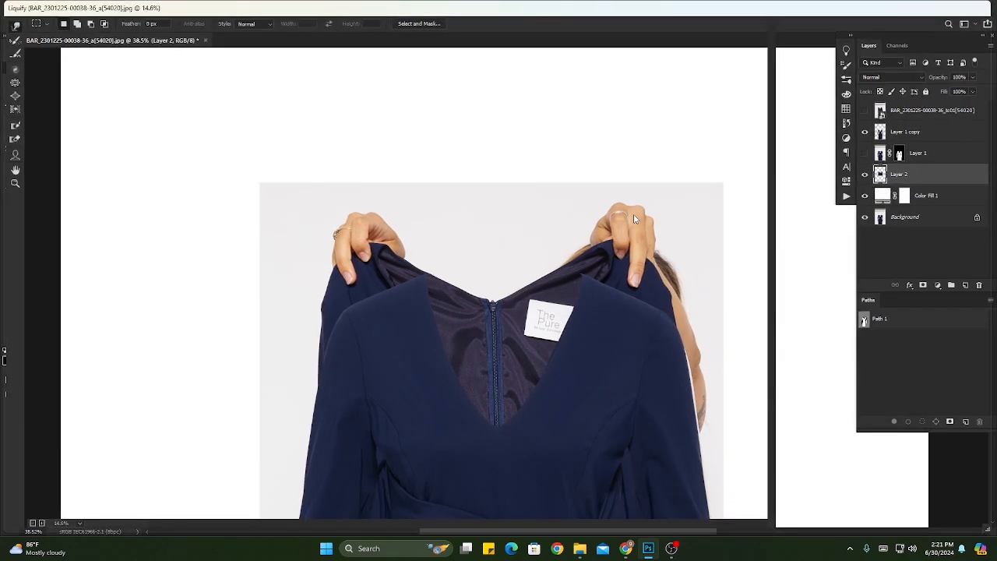
left_click(789, 392)
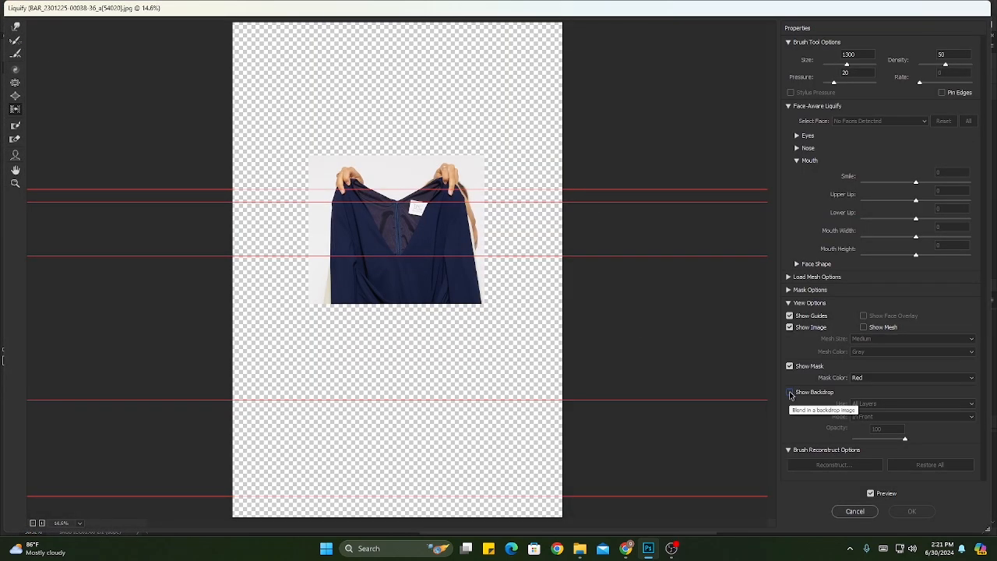
left_click(788, 392)
left_click(903, 403)
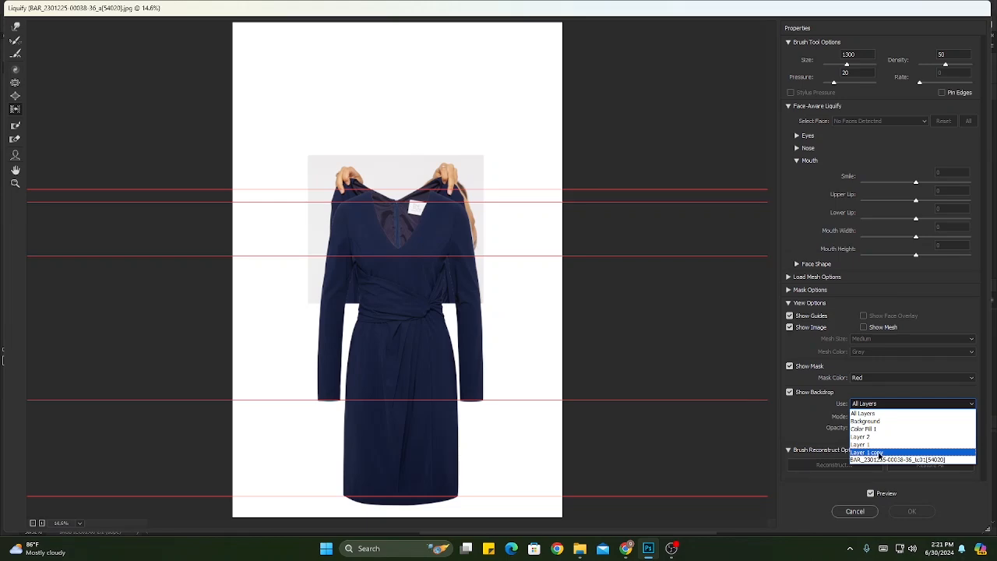
left_click(882, 453)
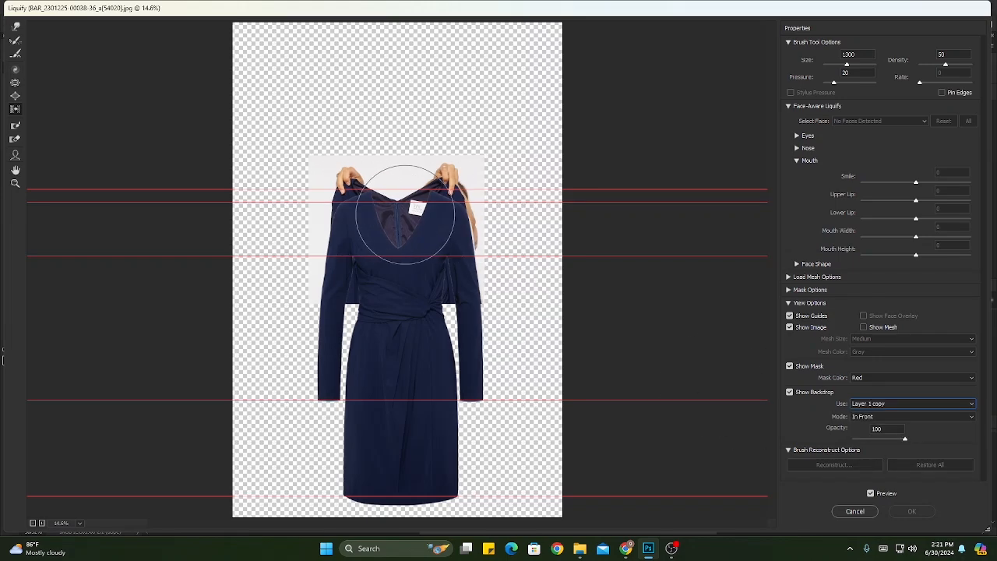
Step: Push Layer 2's left shoulder fabric and hand down to the dress's shoulder line using Push Left with a size 700 brush
scroll(409, 216, "up", 3)
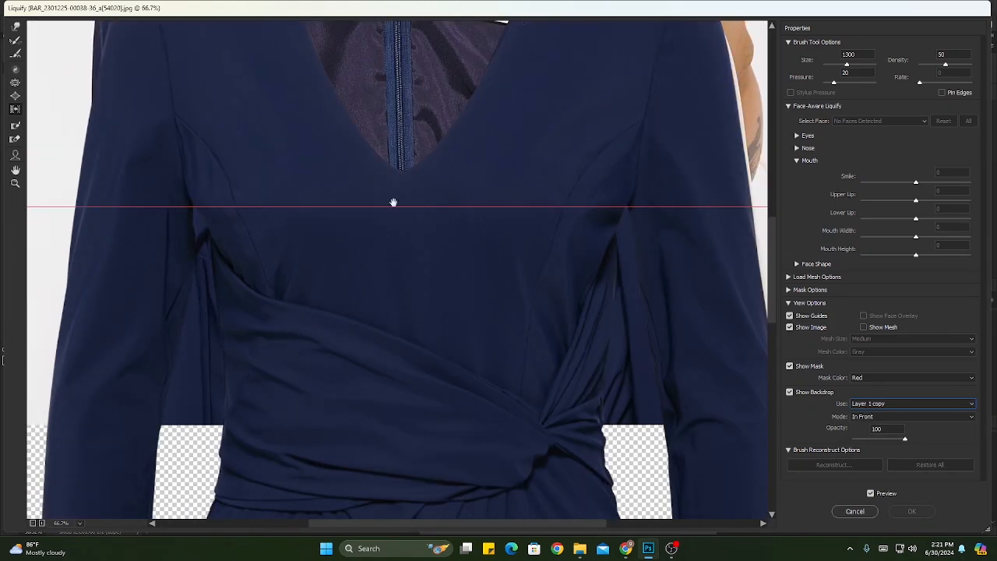
mouse_move(394, 203)
left_mouse_down()
mouse_move(403, 327)
mouse_move(443, 382)
left_mouse_up()
key("[")
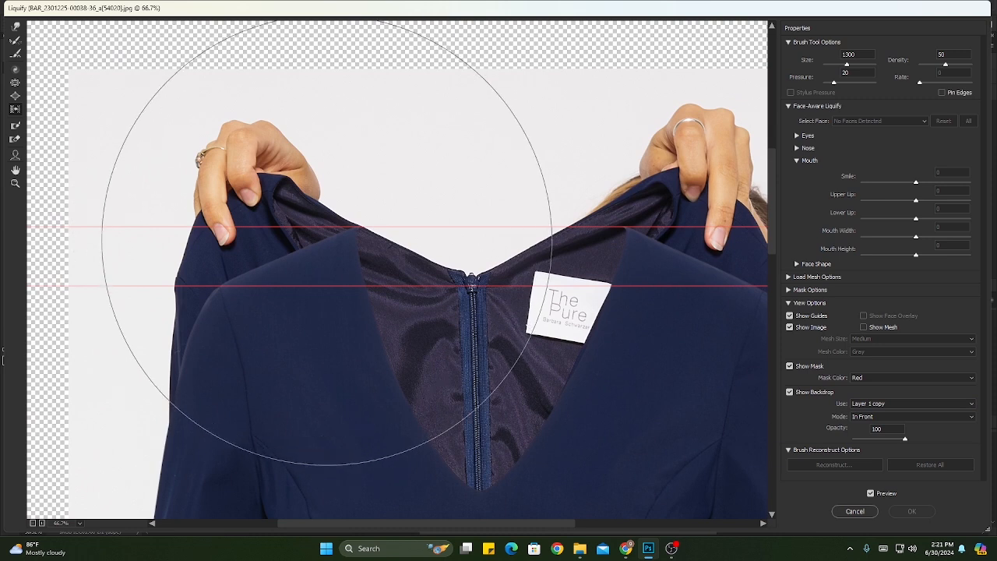
key("[")
key("[")
key("[")
key("[")
key("[")
key("[")
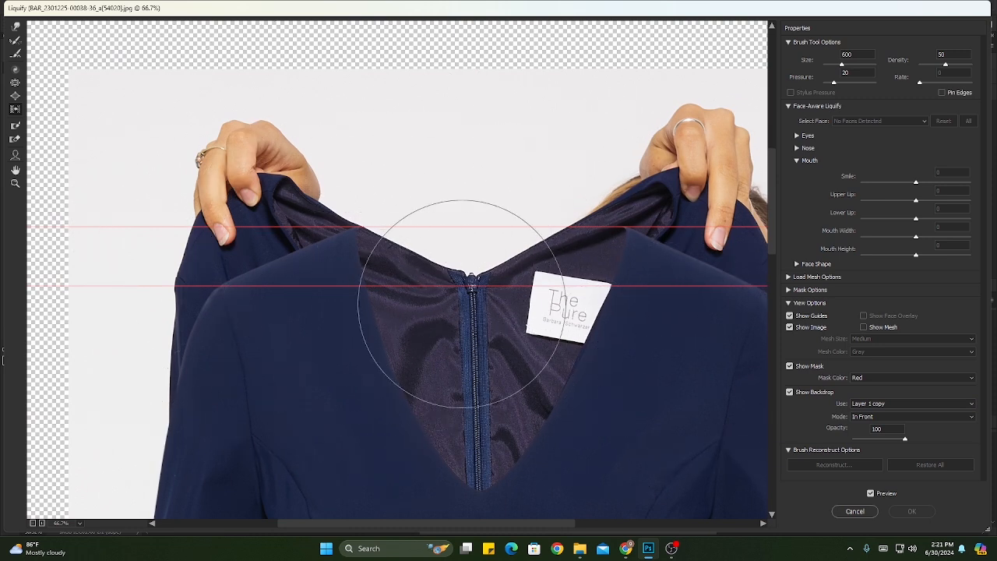
key("]")
key("]")
mouse_move(322, 111)
left_mouse_down()
mouse_move(228, 126)
mouse_move(221, 145)
mouse_move(177, 146)
mouse_move(219, 137)
mouse_move(268, 146)
mouse_move(276, 160)
mouse_move(199, 191)
left_mouse_up()
Step: Hide the guides and push the remaining fabric and fingers down at the left shoulder with a smaller Push Left brush
key("[")
key("[")
key("[")
key("[")
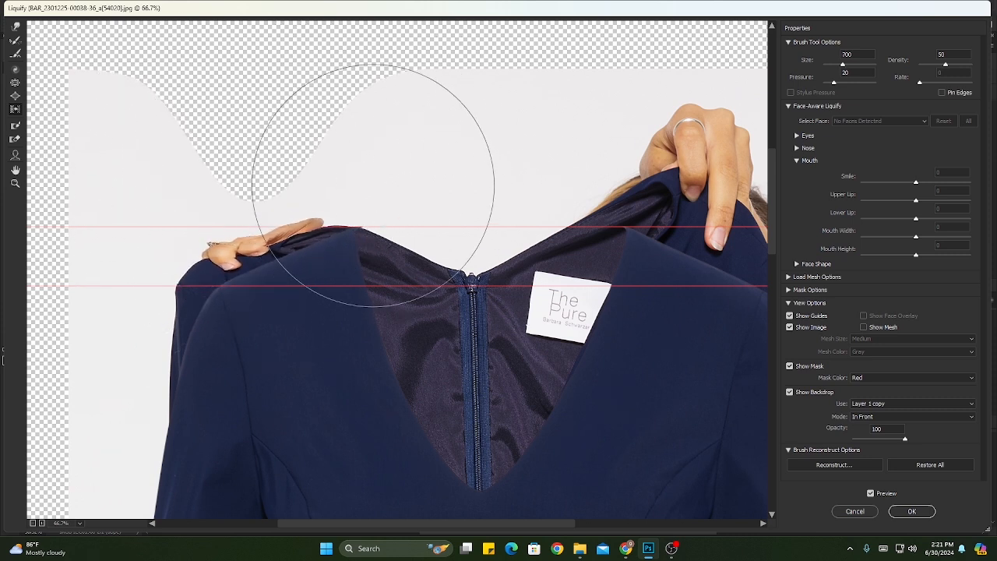
left_click(789, 316)
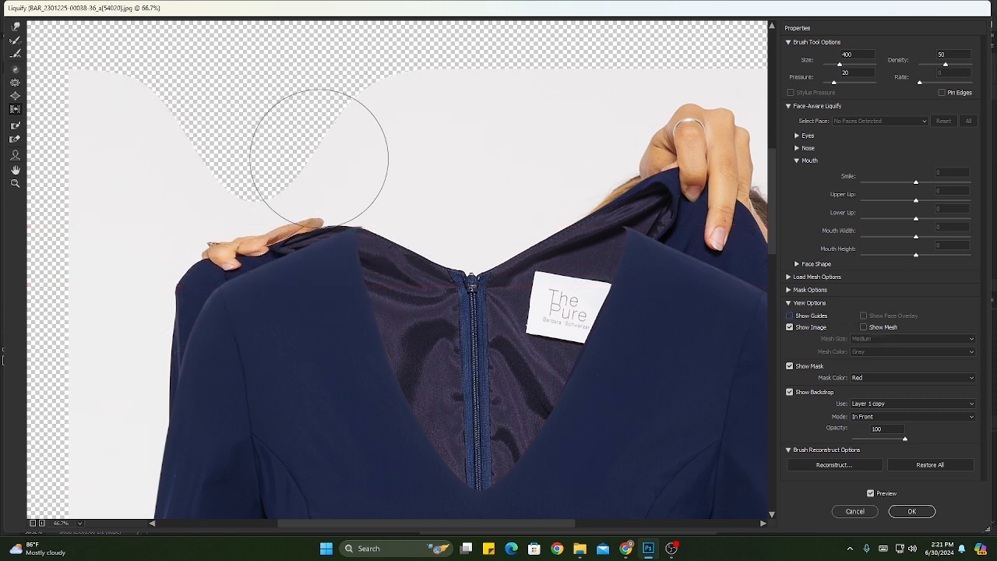
key("]")
key("]")
key("[")
mouse_move(331, 146)
left_mouse_down()
mouse_move(286, 176)
mouse_move(311, 164)
mouse_move(318, 174)
mouse_move(288, 197)
mouse_move(196, 237)
mouse_move(208, 264)
mouse_move(214, 238)
left_mouse_up()
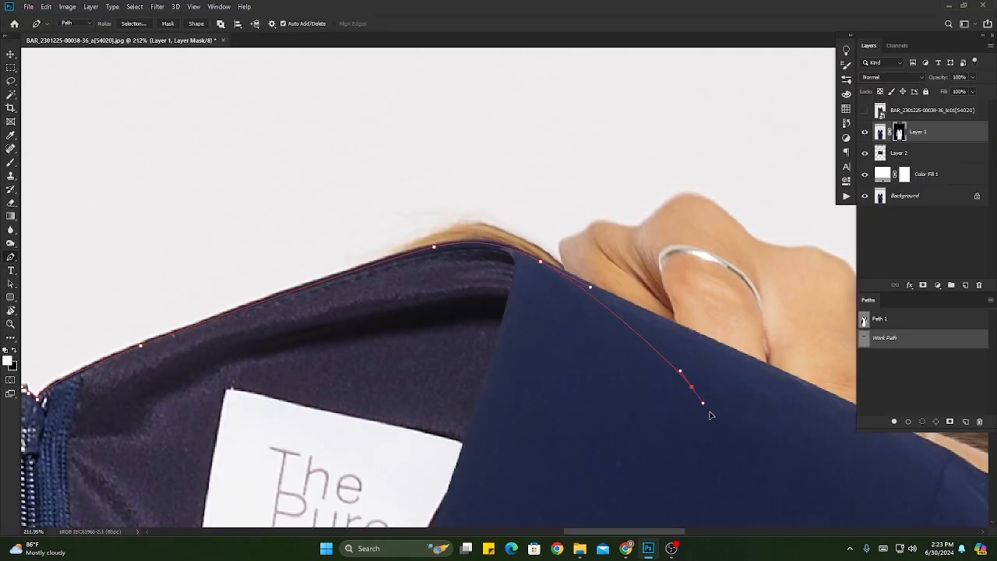
Step: Continue the pen path past the neckline's right shoulder tip, loop it through the dress front and close it at the left shoulder
left_click_drag(709, 411, 720, 423)
left_click(722, 425, "alt")
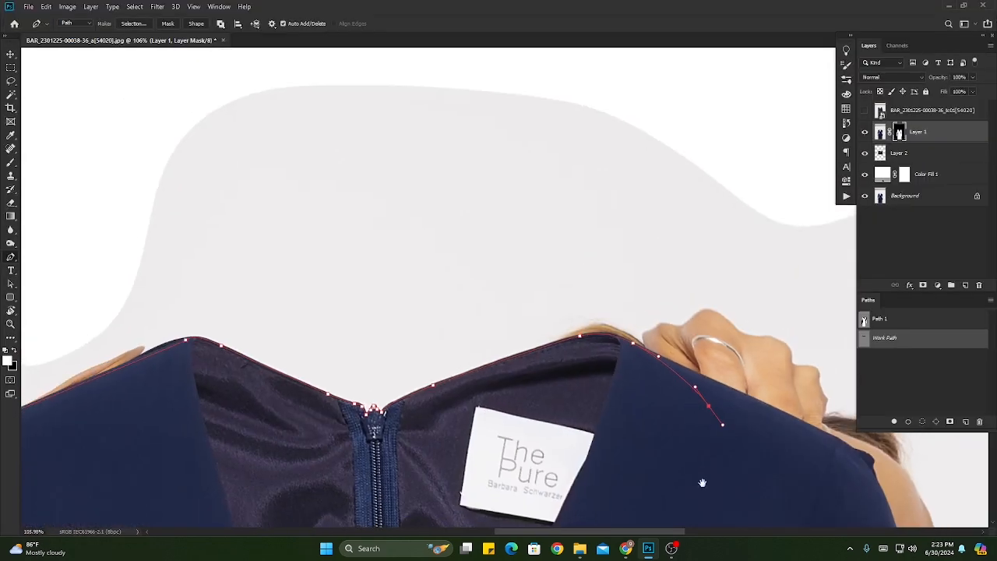
left_click_drag(703, 482, 647, 264)
left_click(639, 288, "alt")
left_click_drag(667, 456, 603, 519)
left_click_drag(415, 506, 374, 456)
left_click_drag(335, 401, 316, 337)
left_click_drag(312, 318, 313, 306)
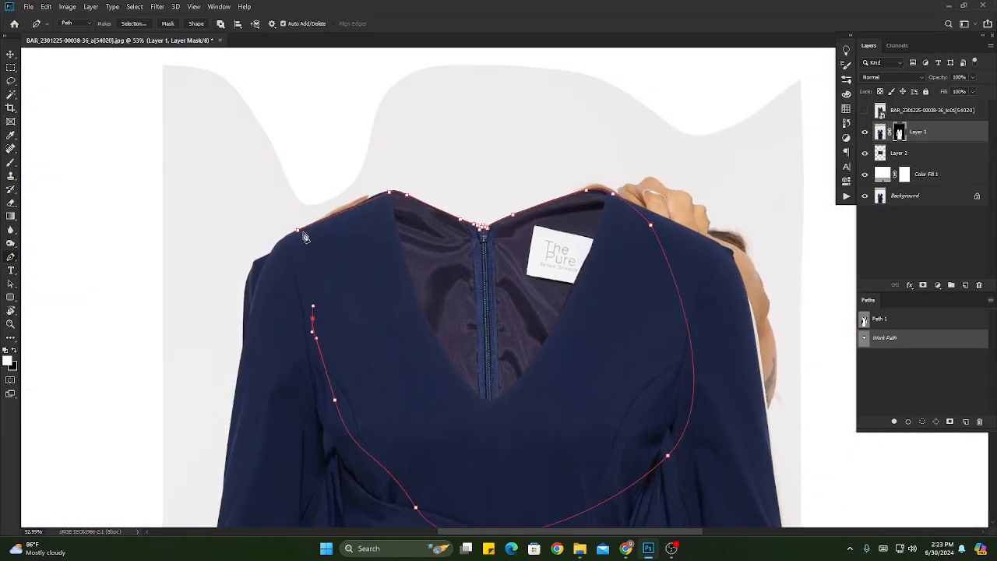
left_click_drag(321, 228, 464, 300)
left_click_drag(477, 308, 282, 186)
left_click_drag(818, 343, 582, 228)
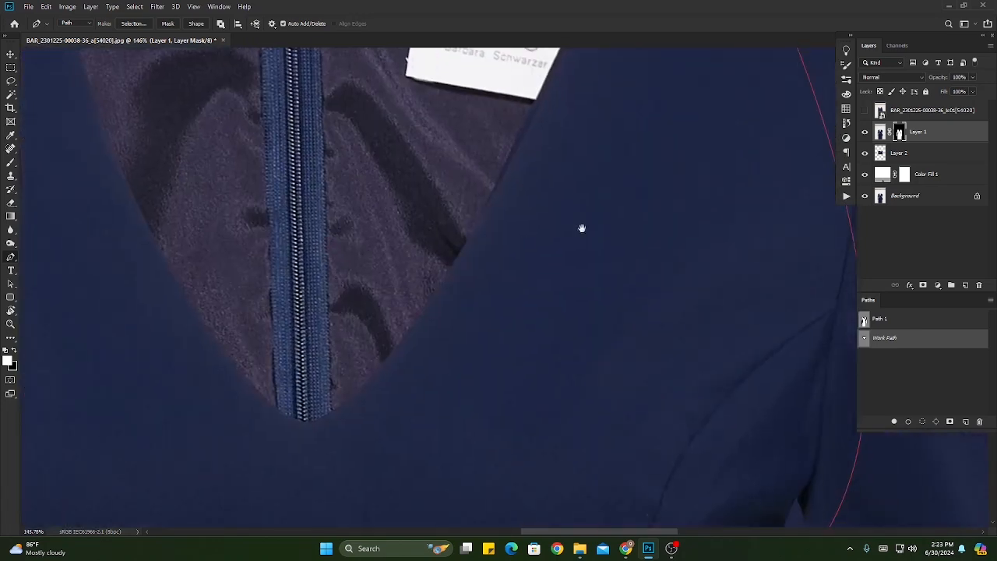
scroll(496, 197, "up", 5)
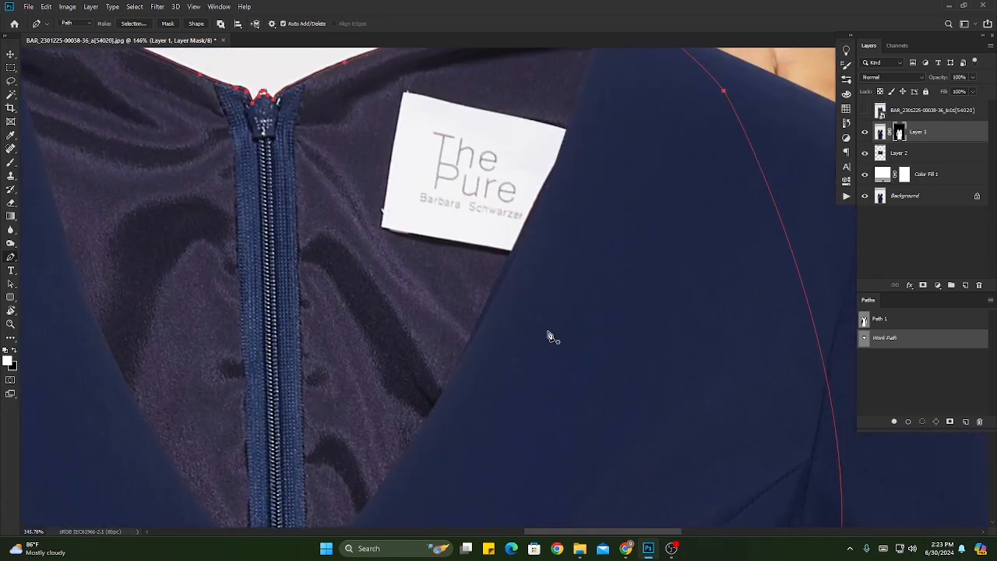
left_click(893, 379)
left_click(865, 112)
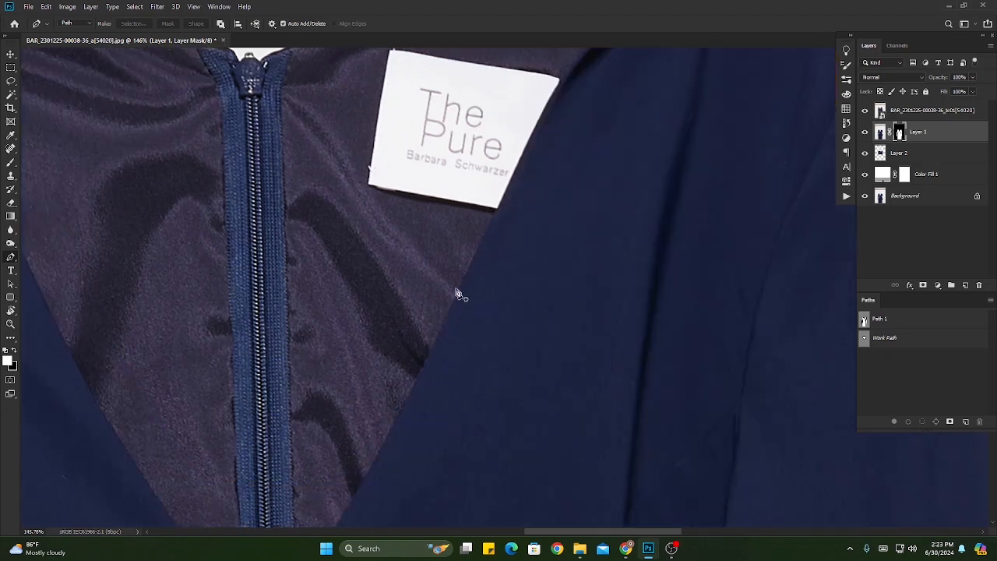
left_click(866, 113)
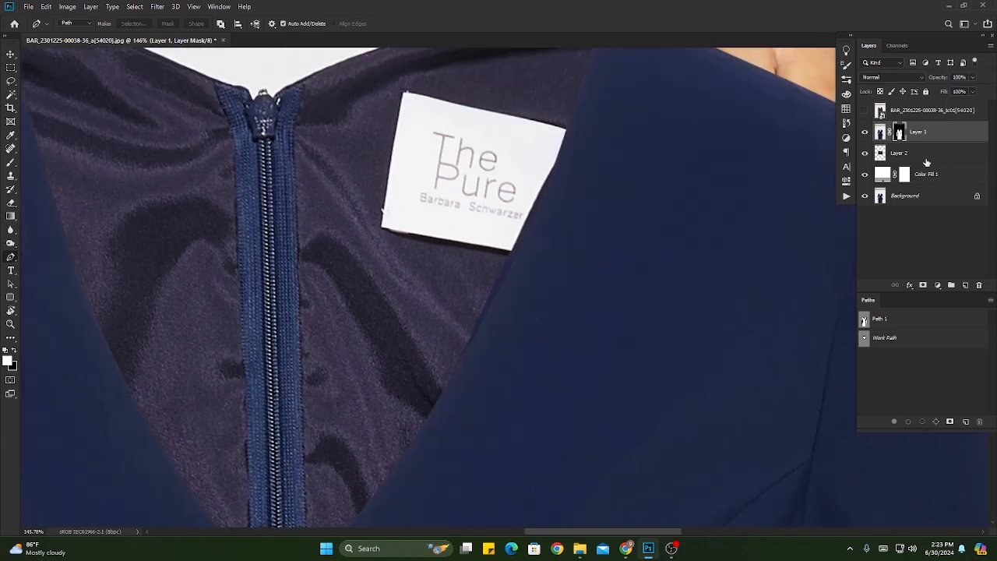
Step: Open Layer 2 in the Liquify filter and hide the backdrop
left_click(907, 154)
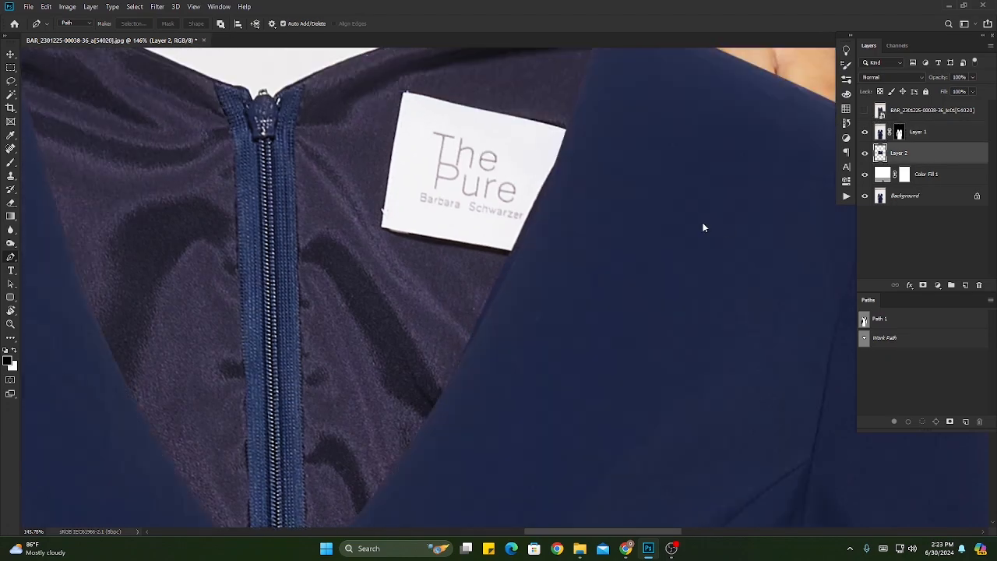
key("ctrl+shift+x")
scroll(437, 194, "up", 3)
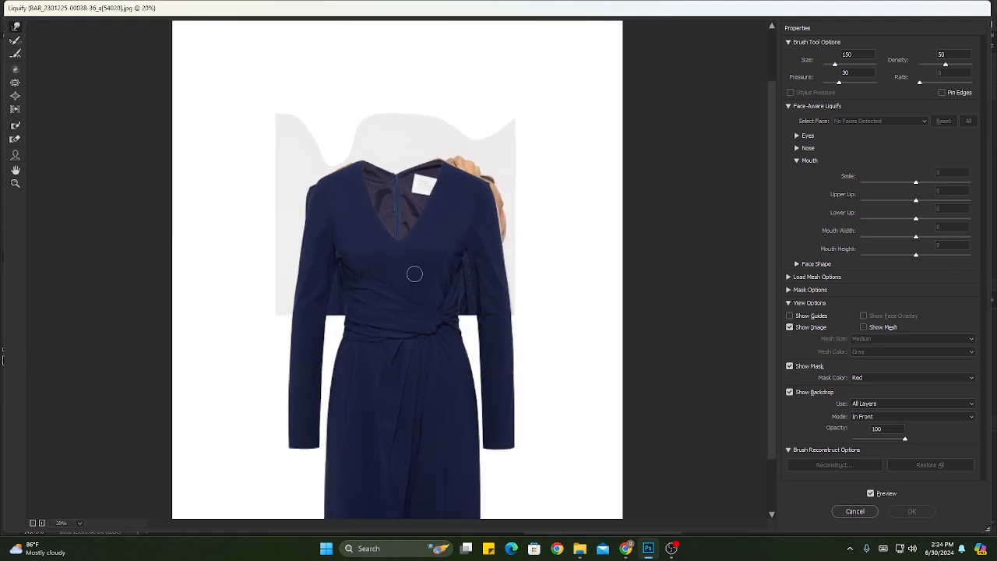
scroll(437, 195, "up", 4)
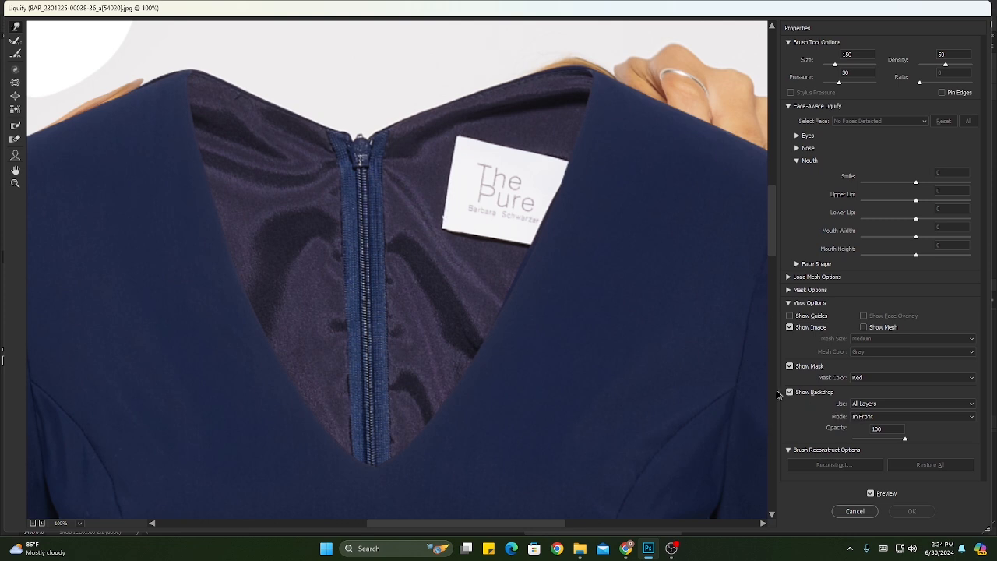
left_click(789, 392)
Step: Warp the right inner neckline edge and the label outward with Forward Warp, enlarging the brush to size 400
key("bracketright")
key("bracketright")
key("bracketright")
key("bracketright")
key("bracketright")
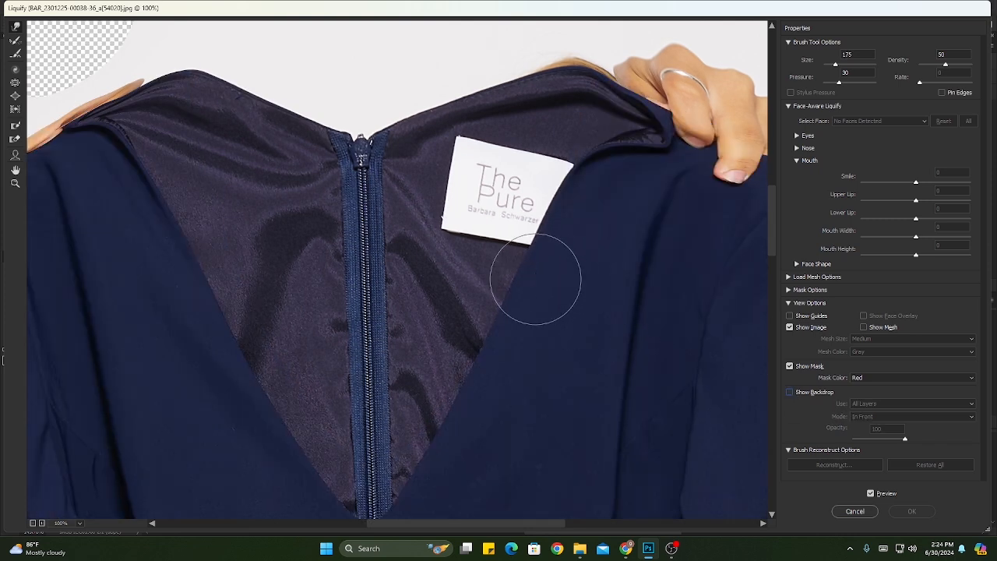
mouse_move(533, 277)
left_mouse_down()
mouse_move(526, 291)
mouse_move(561, 291)
left_mouse_up()
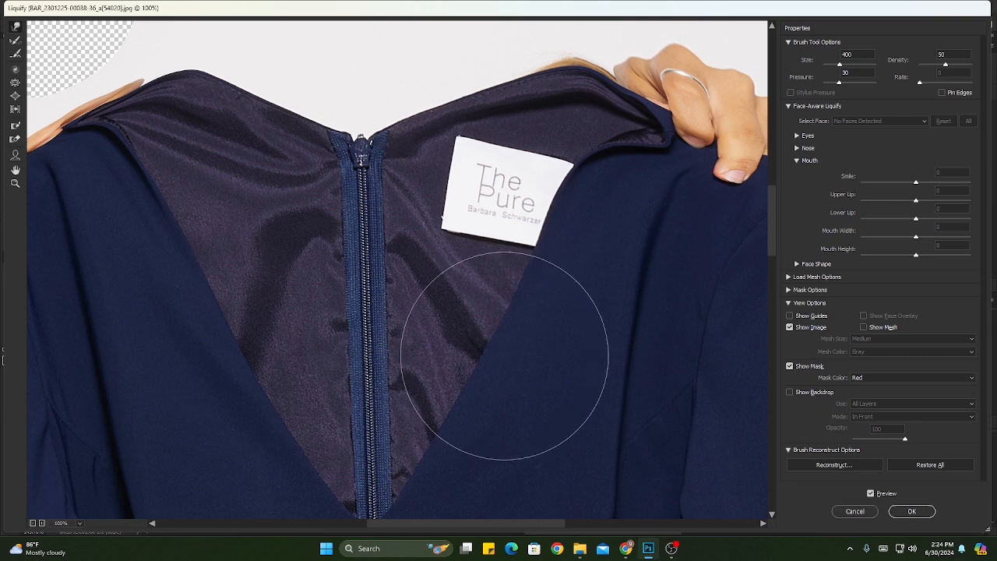
left_click_drag(613, 221, 647, 233)
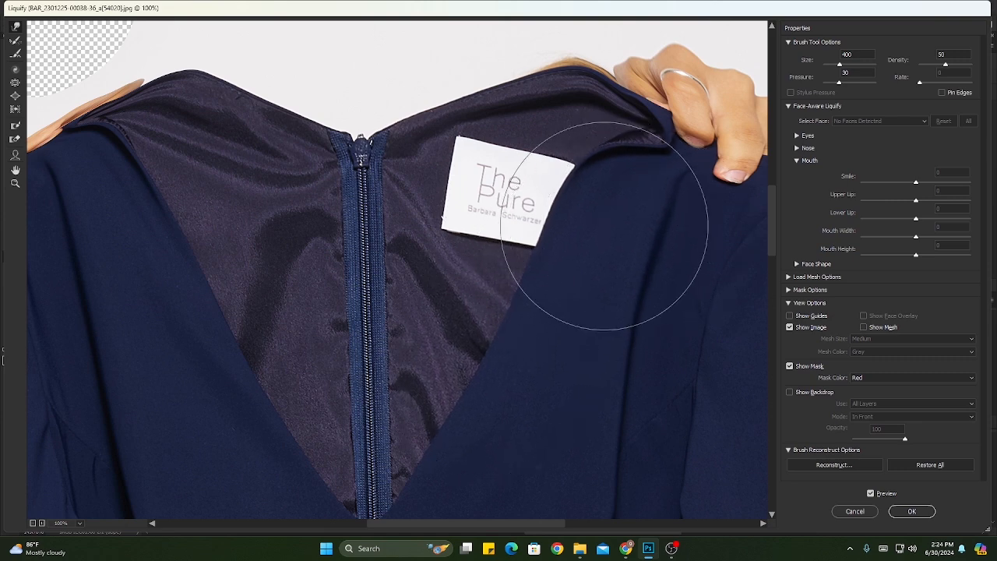
left_click_drag(481, 391, 493, 398)
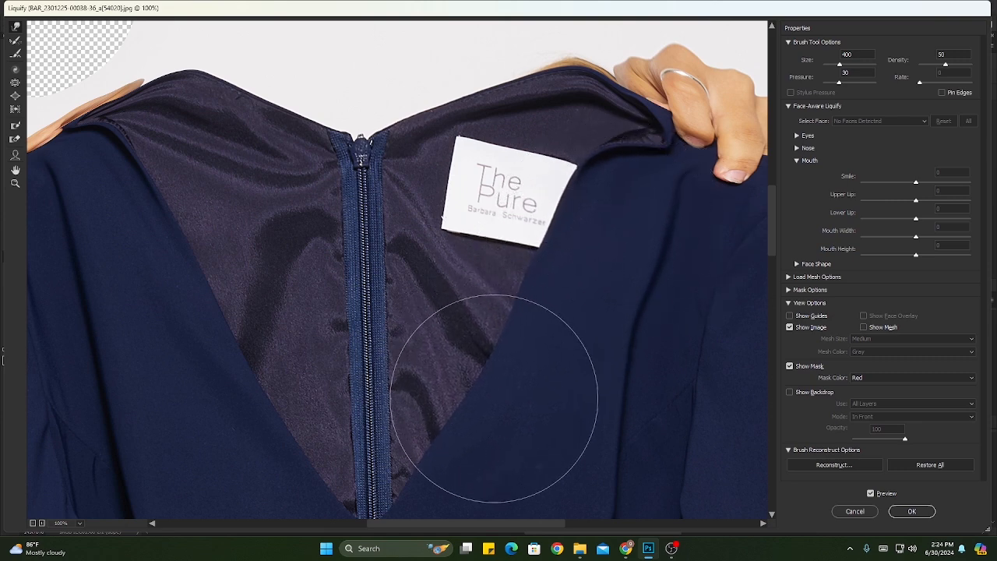
Step: Warp the left inner neckline edge outward with the size 400 brush and apply the Liquify changes
left_click_drag(231, 360, 198, 370)
left_click_drag(181, 284, 147, 284)
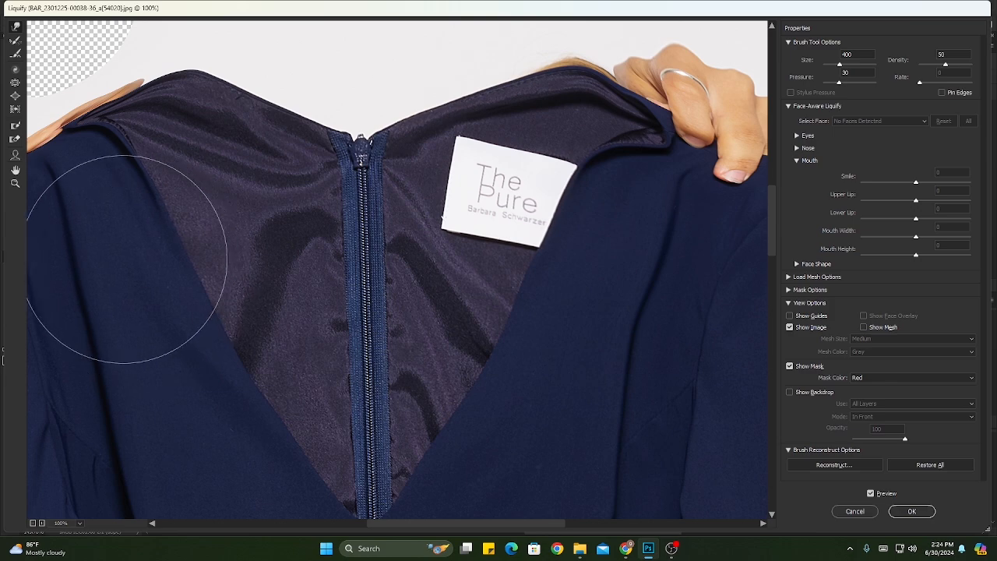
left_click(905, 511)
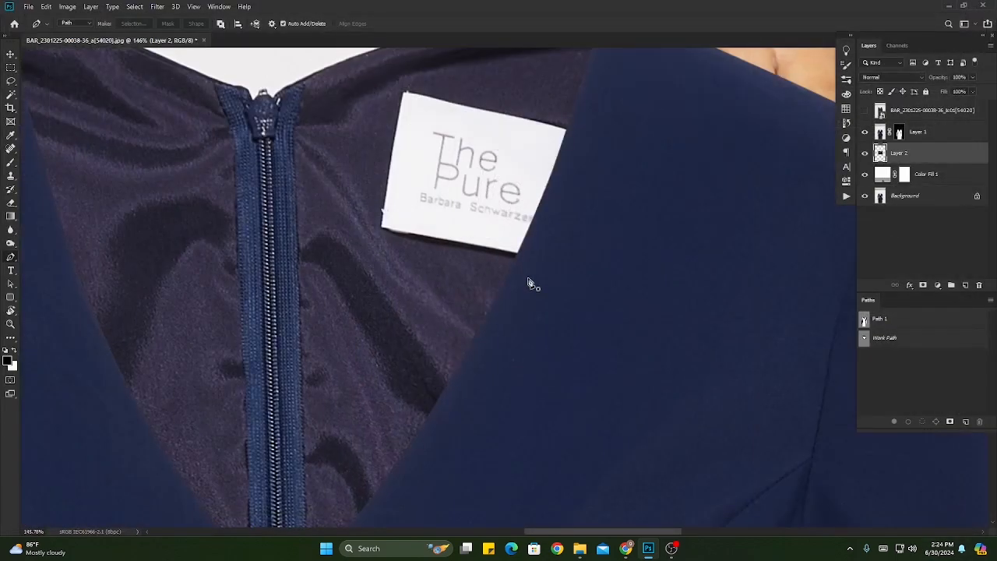
Step: Save the neckline work path as Path 2
key("ctrl+0")
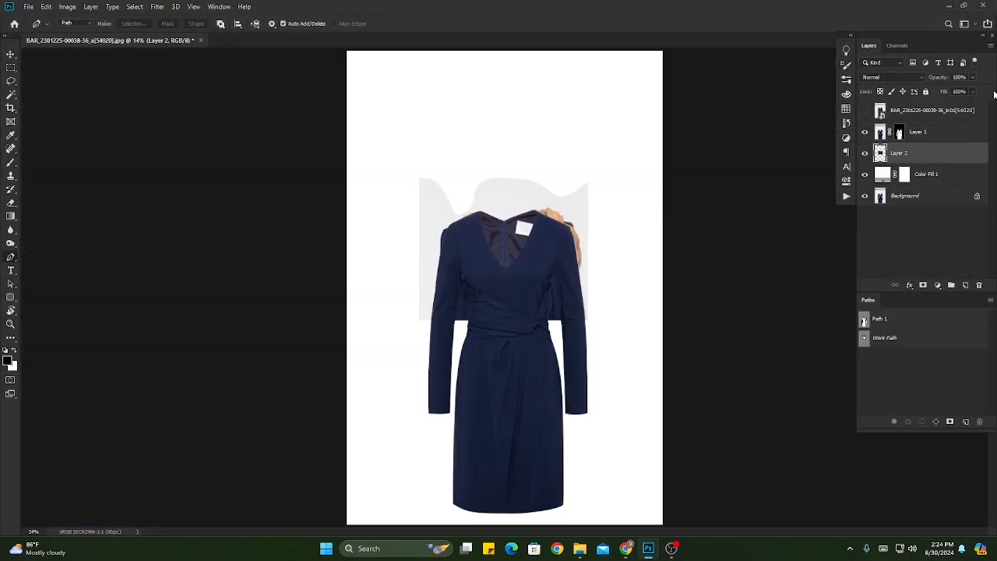
left_click_drag(520, 195, 629, 363)
left_click_drag(491, 323, 500, 207)
left_click_drag(599, 220, 572, 221)
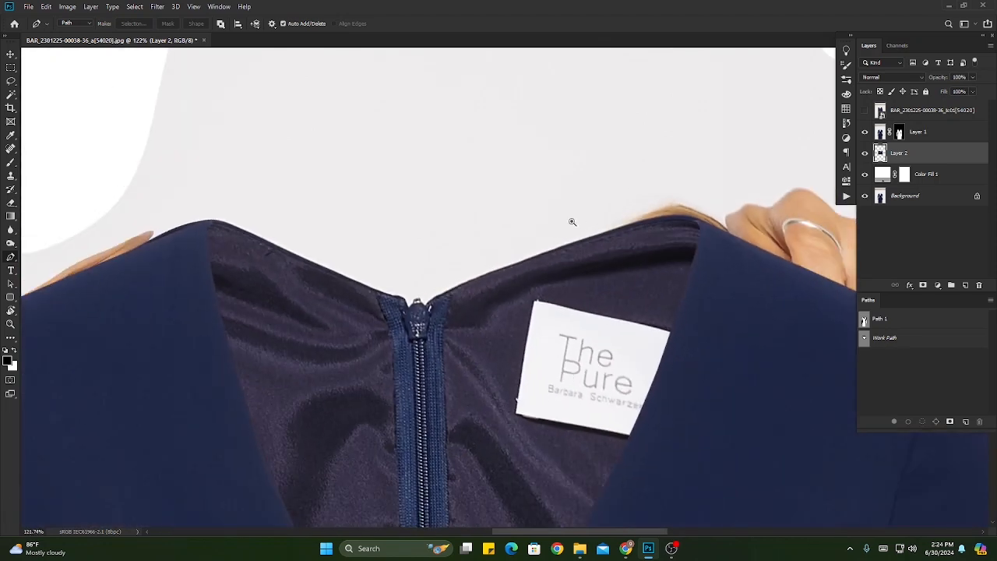
left_click(908, 337)
double_click(908, 337)
key("Return")
Step: Load Path 2 as a selection and add it to Layer 2 as a layer mask
scroll(662, 325, "down", 5)
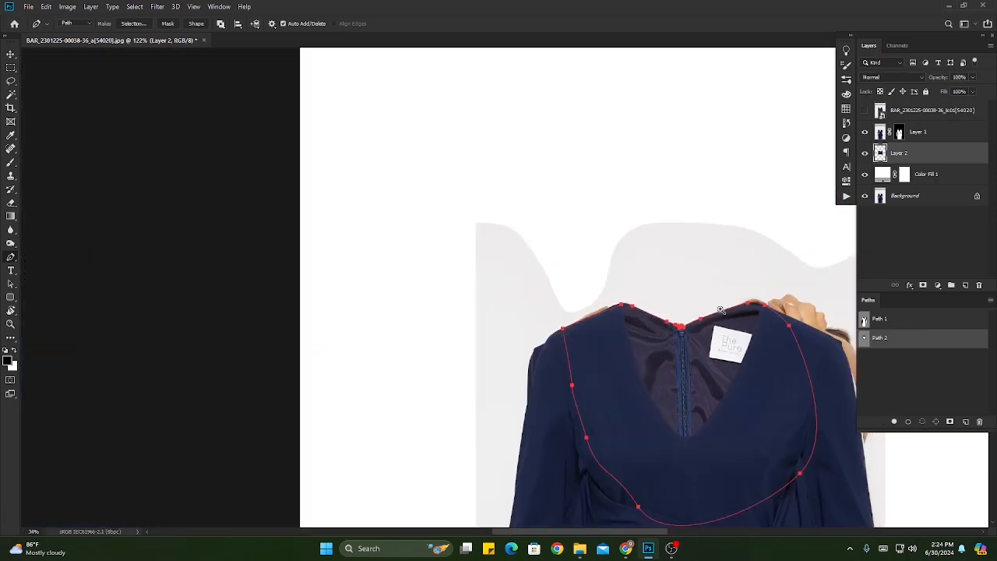
left_click_drag(663, 326, 576, 262)
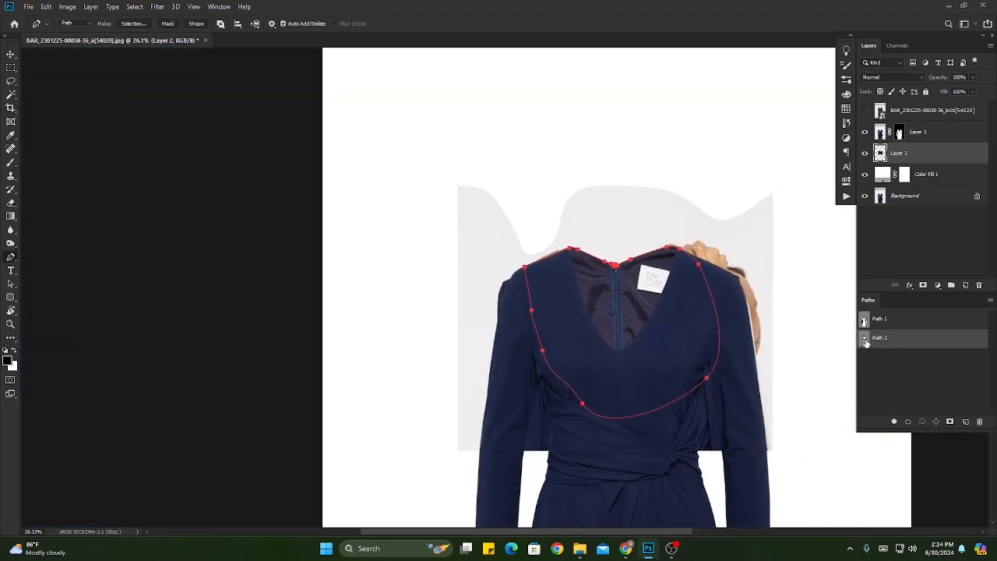
left_click(866, 342, "ctrl")
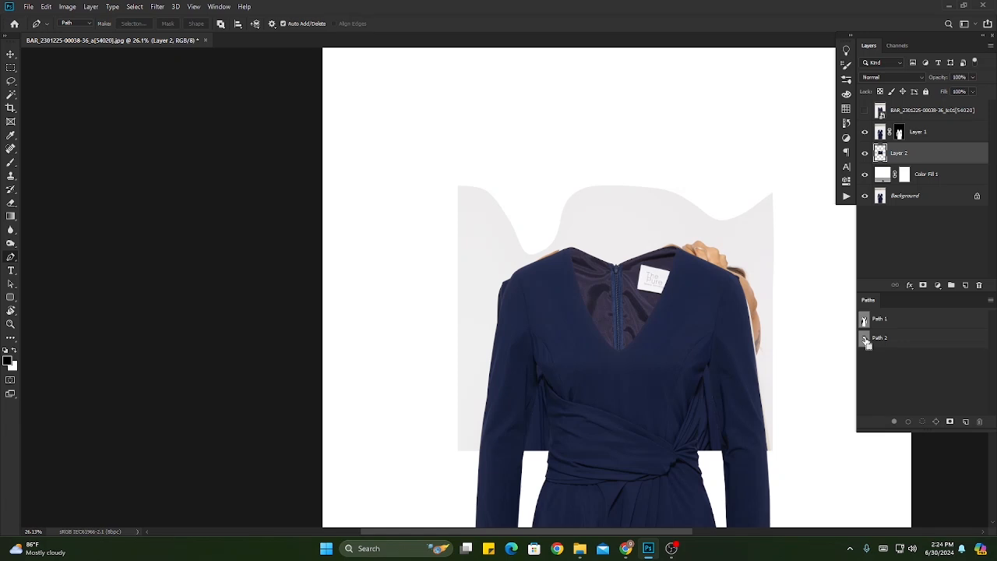
left_click(866, 343, "ctrl")
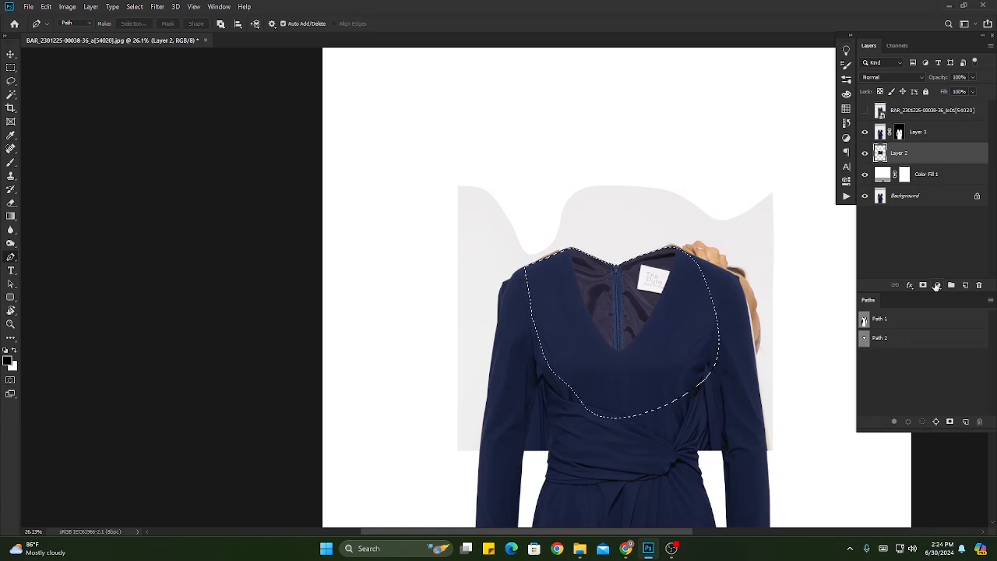
left_click(923, 285)
Step: Target Layer 1's mask and load it as a selection for work at the neckline's left shoulder tip
left_click_drag(596, 296, 502, 253)
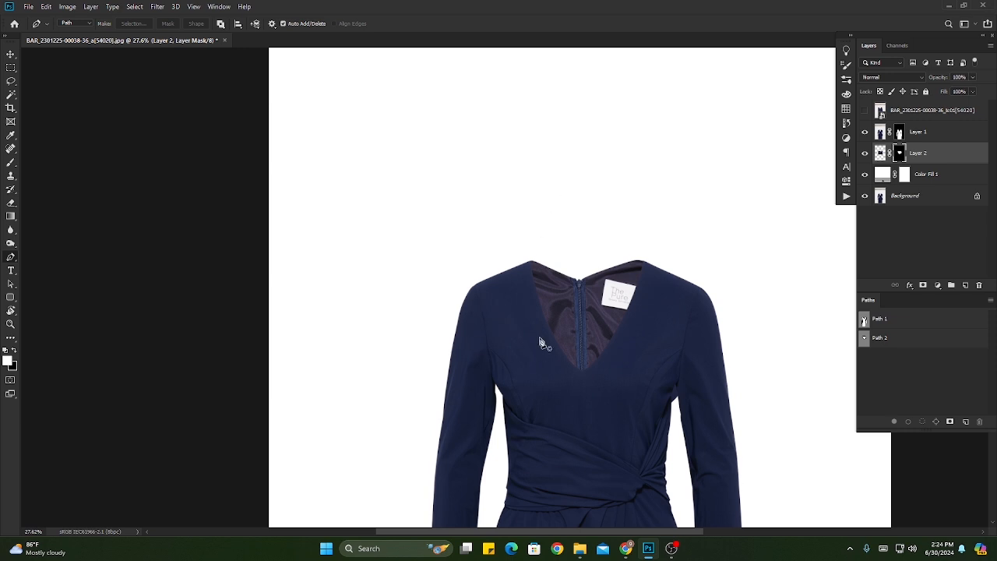
left_click_drag(569, 286, 594, 247)
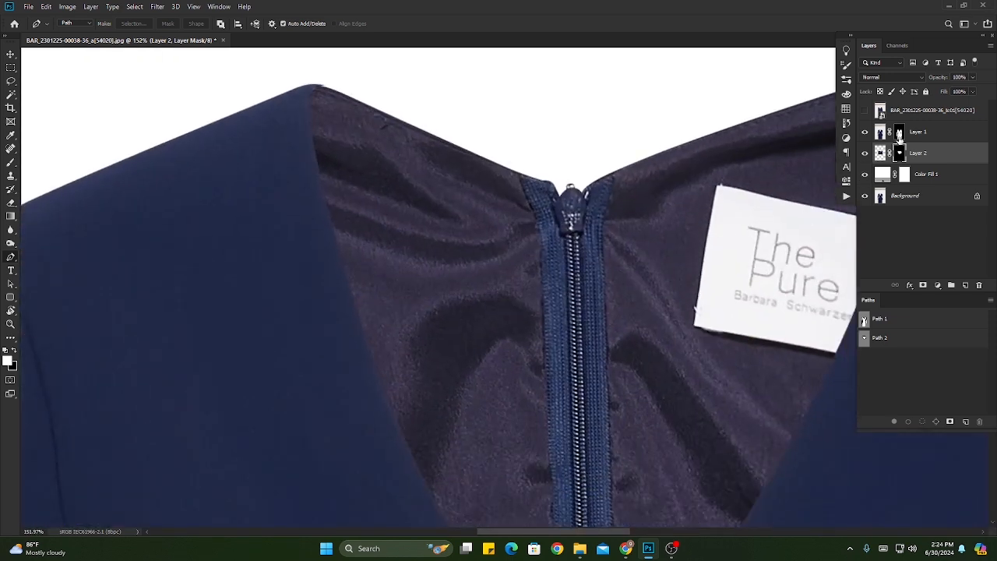
left_click(899, 133)
left_click(898, 135, "ctrl")
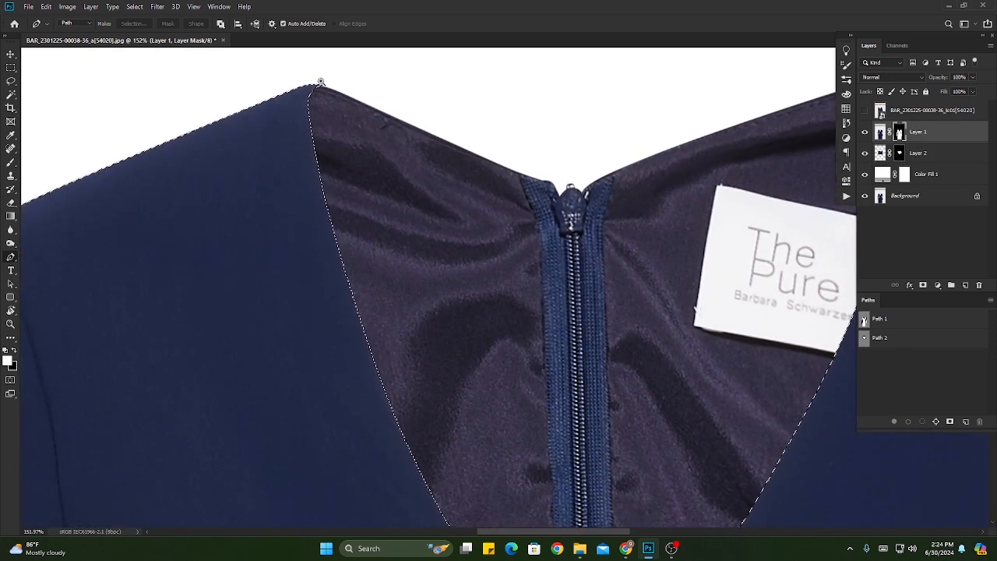
left_click_drag(327, 95, 358, 145)
left_click_drag(358, 145, 419, 219)
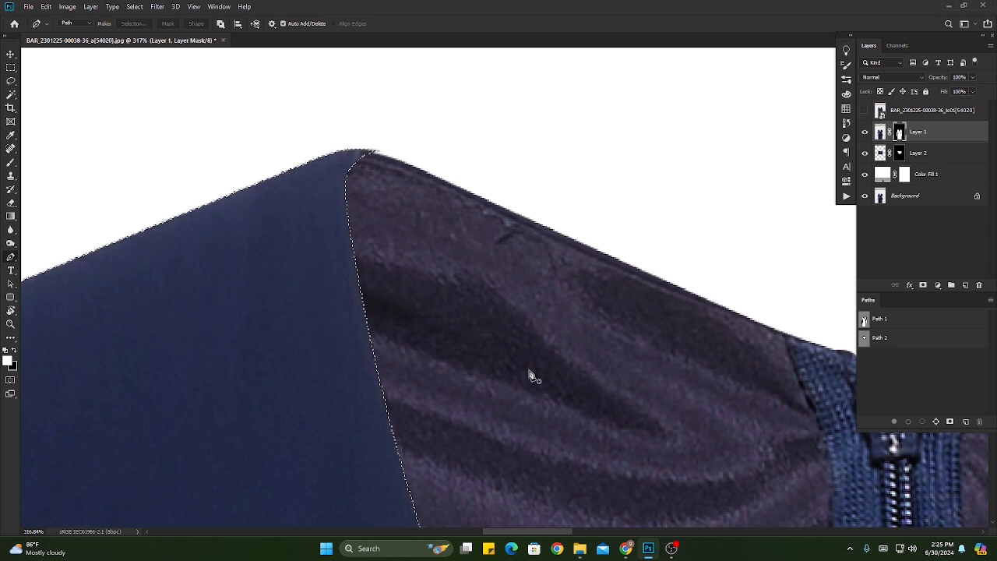
key("alt+s")
key("m")
key("c")
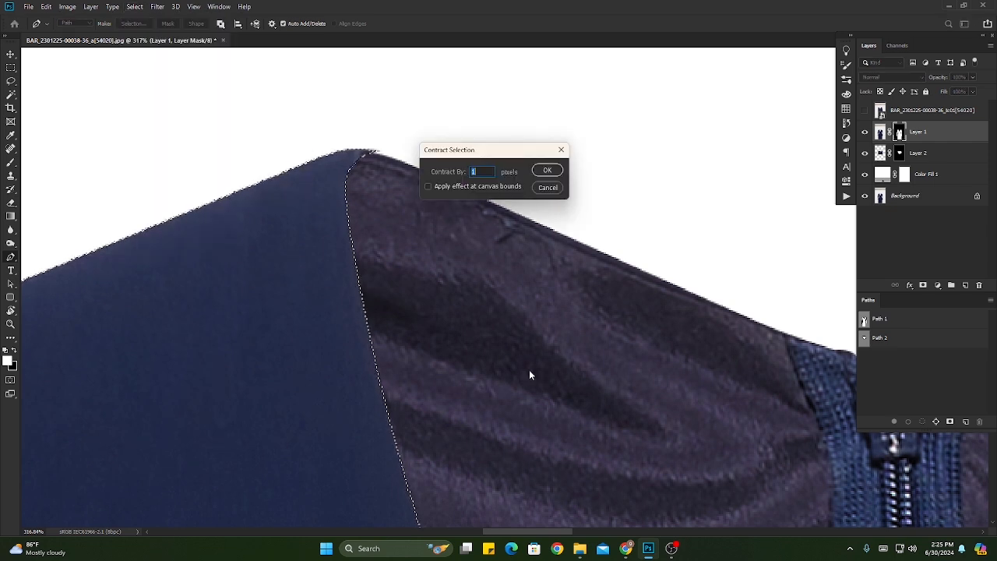
left_click(563, 149)
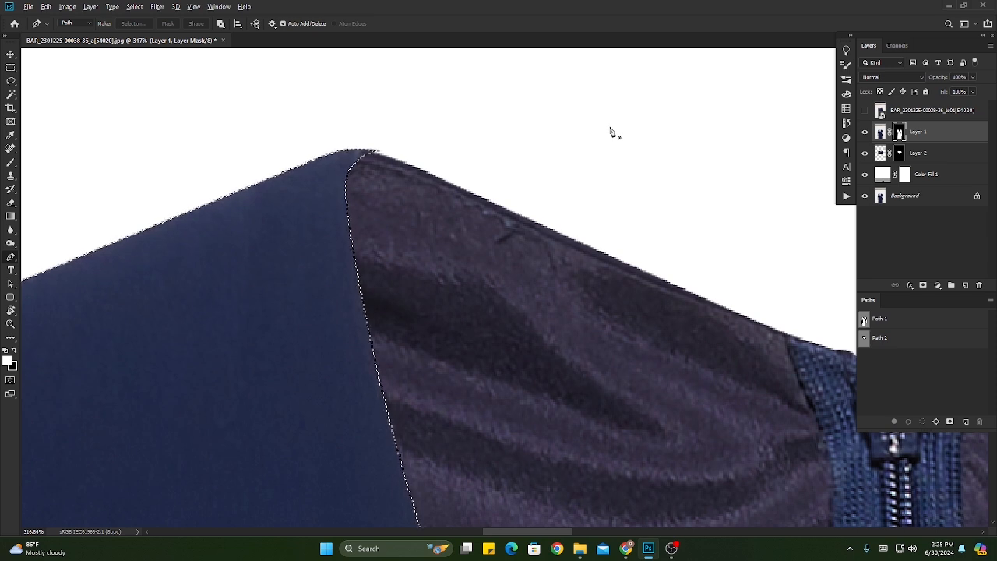
Step: Contract the selection by 1 pixel and feather it with a radius of 1 pixel
key("alt+s")
key("c")
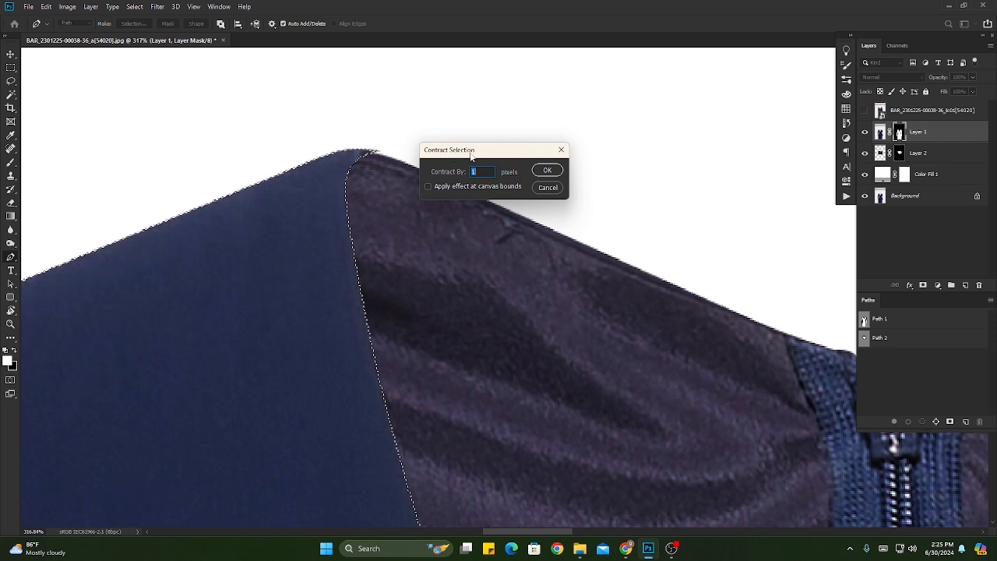
left_click(556, 171)
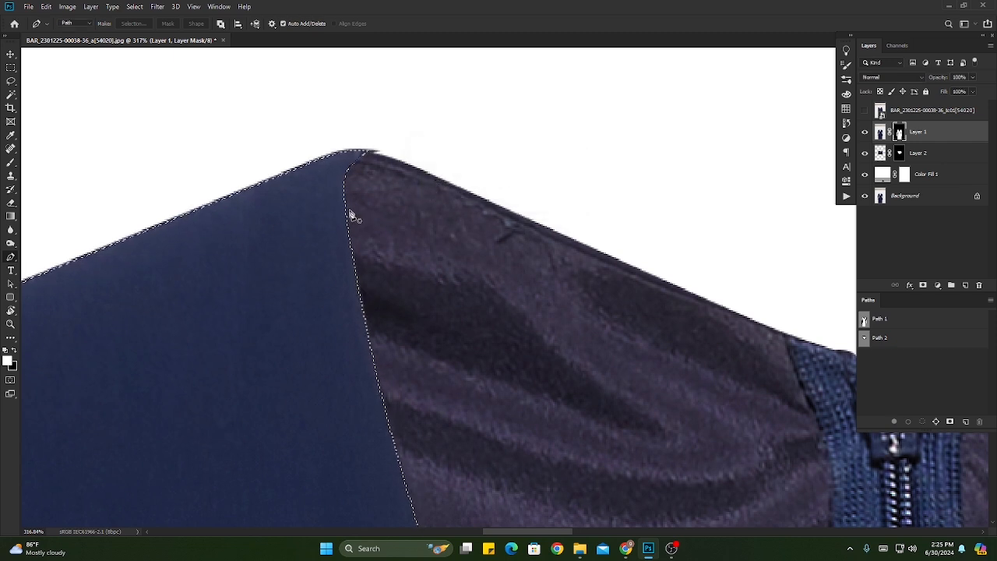
key("shift+F6")
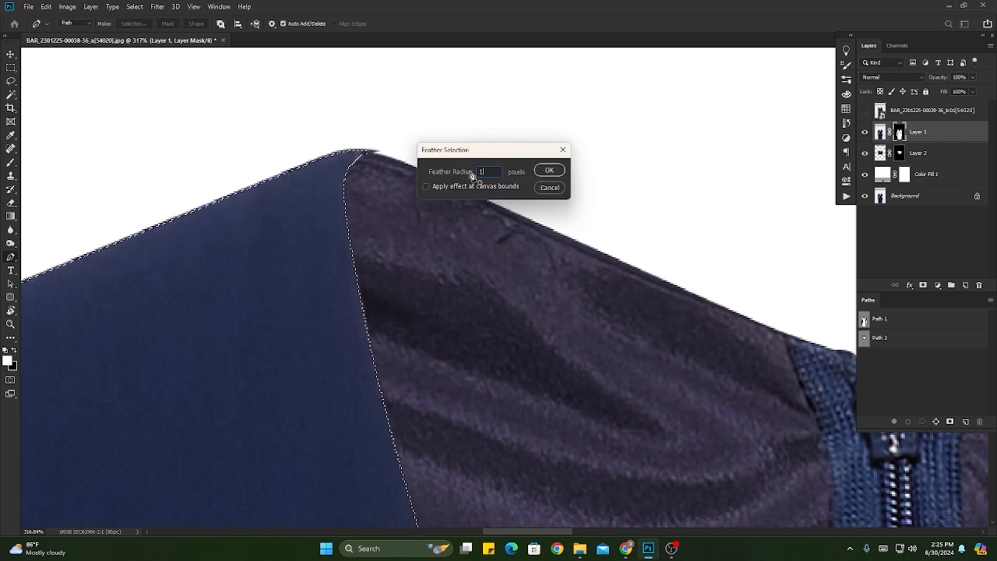
key("Return")
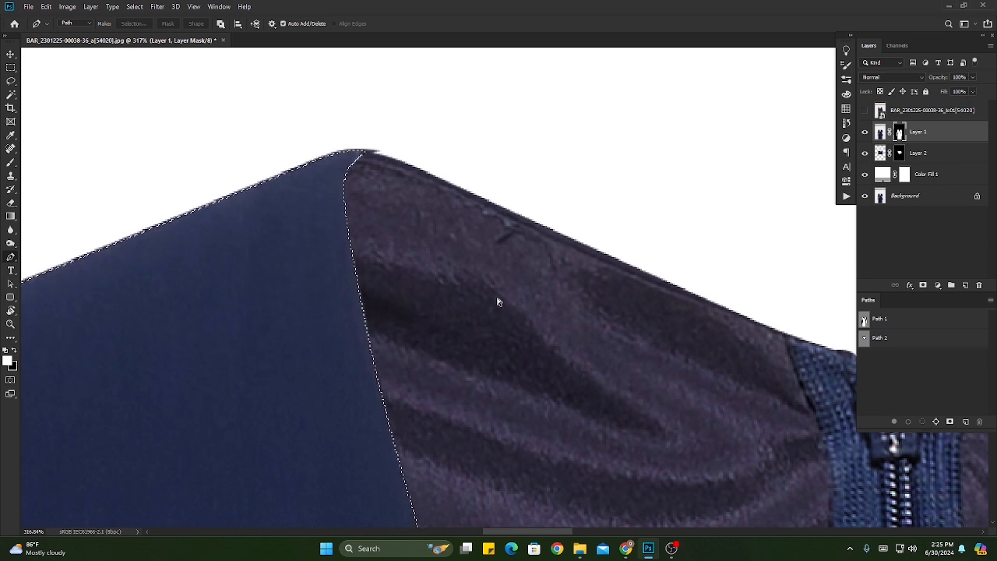
Step: Invert the selection and erase Layer 1's mask with the standard Eraser Tool along the edge at the neckline's left shoulder tip
left_click_drag(498, 301, 395, 194)
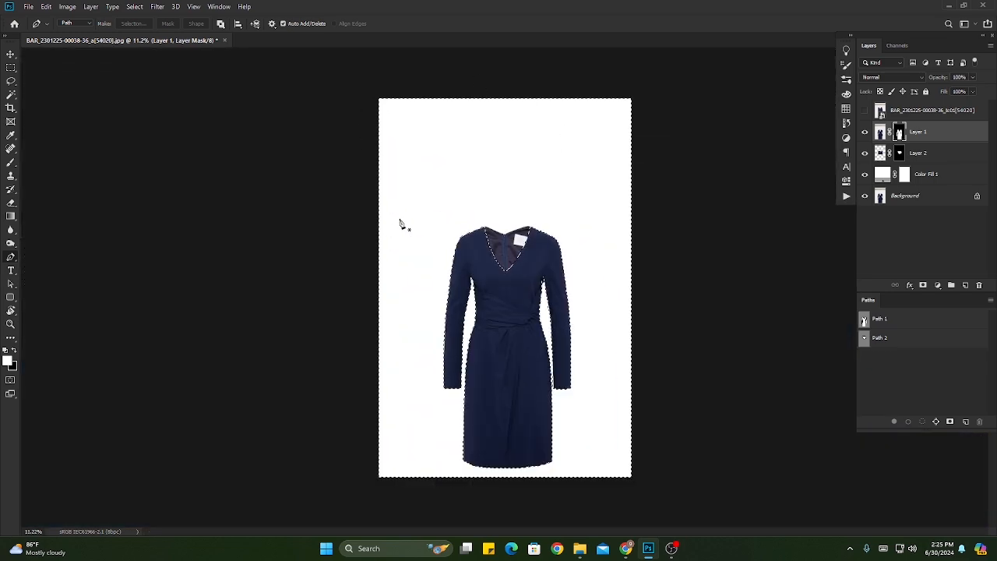
left_click_drag(472, 238, 436, 213)
left_click_drag(408, 181, 392, 266)
key("e")
left_click_drag(613, 283, 327, 286)
right_click(11, 203)
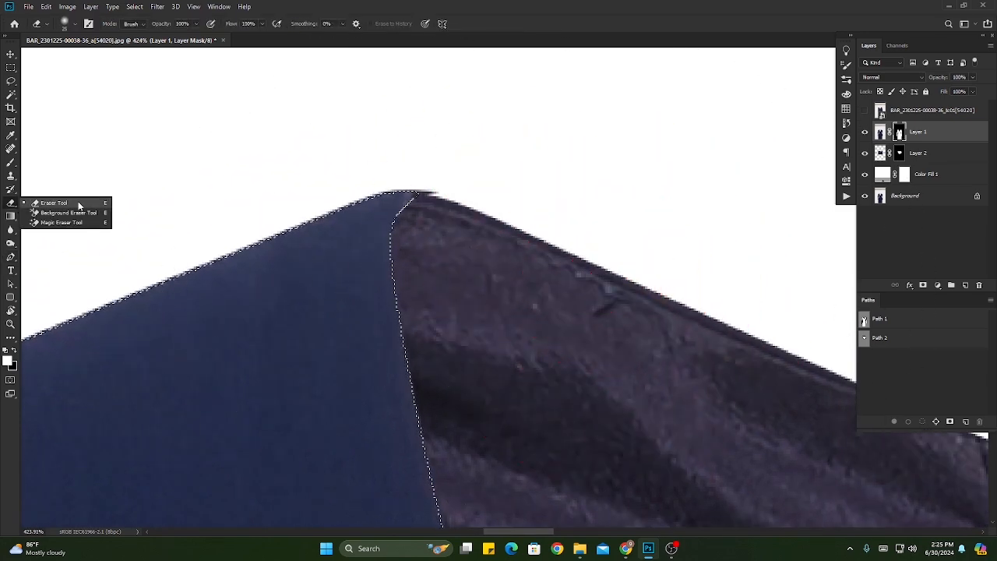
left_click(79, 204)
mouse_move(406, 336)
left_mouse_down()
mouse_move(431, 339)
mouse_move(425, 354)
left_mouse_up()
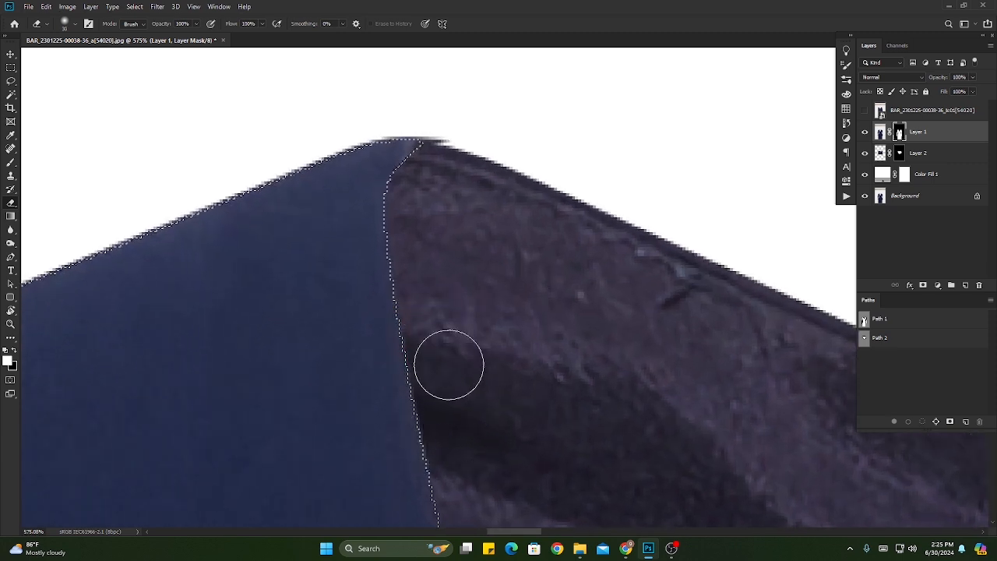
left_click_drag(412, 223, 406, 221)
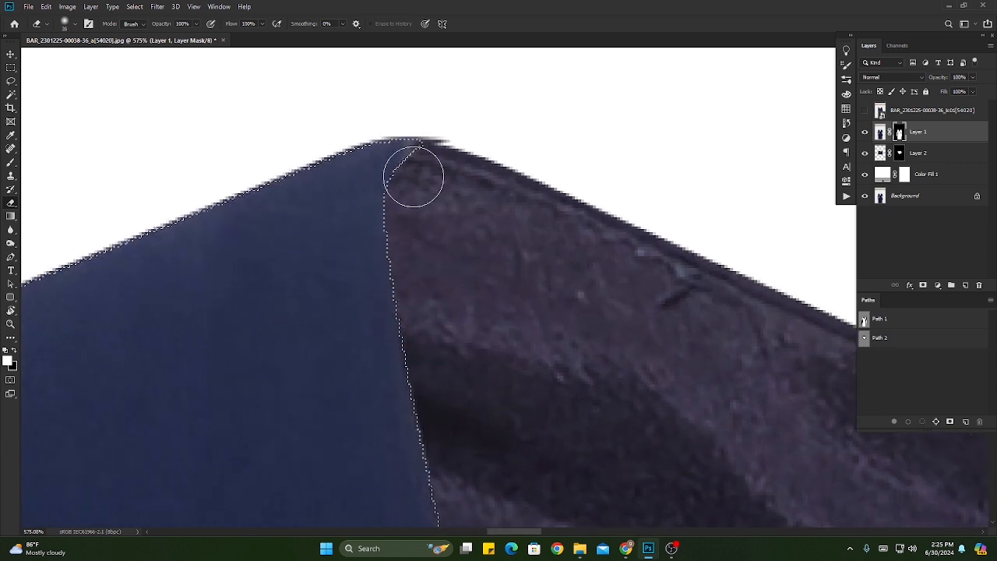
mouse_move(431, 185)
left_mouse_down()
mouse_move(398, 210)
mouse_move(408, 173)
mouse_move(409, 188)
mouse_move(428, 186)
left_mouse_up()
left_click_drag(396, 175, 412, 161)
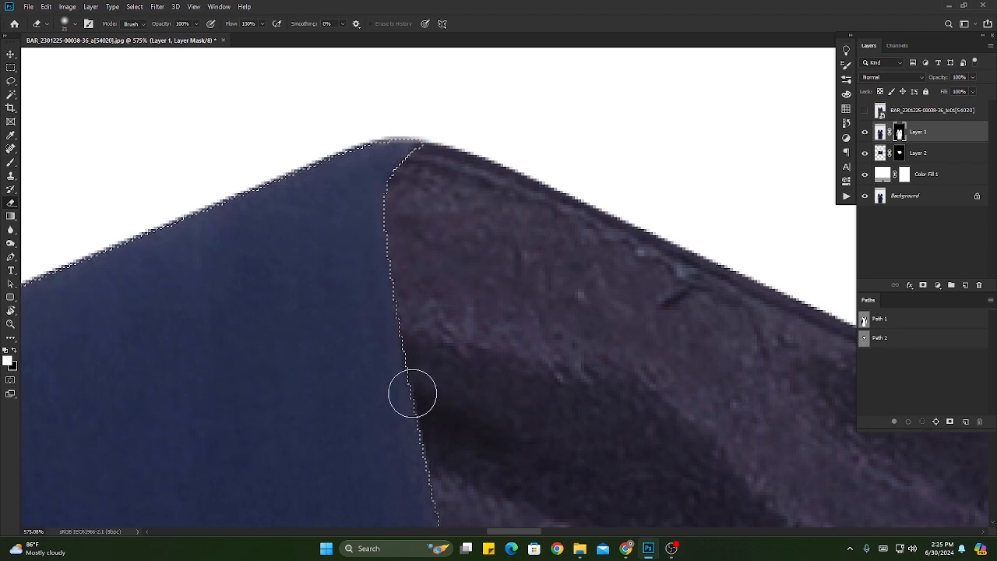
Step: Erase Layer 1's mask along the left front neckline edge down to the point of the V
mouse_move(437, 421)
left_mouse_down()
mouse_move(392, 167)
mouse_move(460, 171)
left_mouse_up()
left_click_drag(494, 298, 471, 362)
mouse_move(476, 366)
left_mouse_down()
mouse_move(401, 228)
mouse_move(392, 239)
left_mouse_up()
right_click(401, 228)
mouse_move(445, 275)
left_mouse_down()
mouse_move(431, 315)
mouse_move(487, 403)
mouse_move(390, 161)
mouse_move(401, 262)
mouse_move(508, 451)
left_mouse_up()
mouse_move(514, 459)
left_mouse_down()
mouse_move(411, 233)
mouse_move(519, 399)
mouse_move(812, 100)
left_mouse_up()
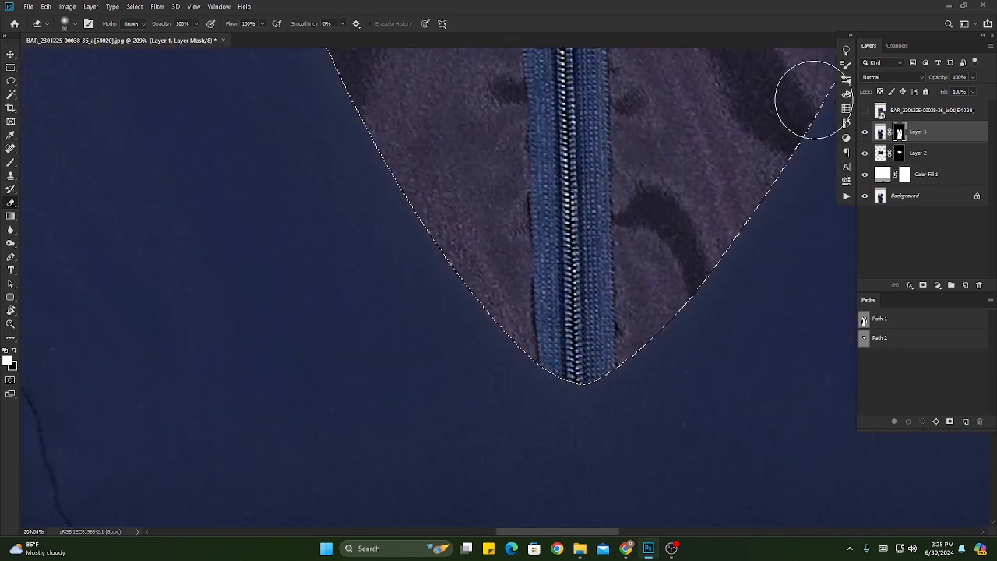
mouse_move(759, 139)
left_mouse_down()
mouse_move(512, 405)
mouse_move(693, 140)
mouse_move(559, 383)
left_mouse_up()
left_click_drag(559, 383, 627, 159)
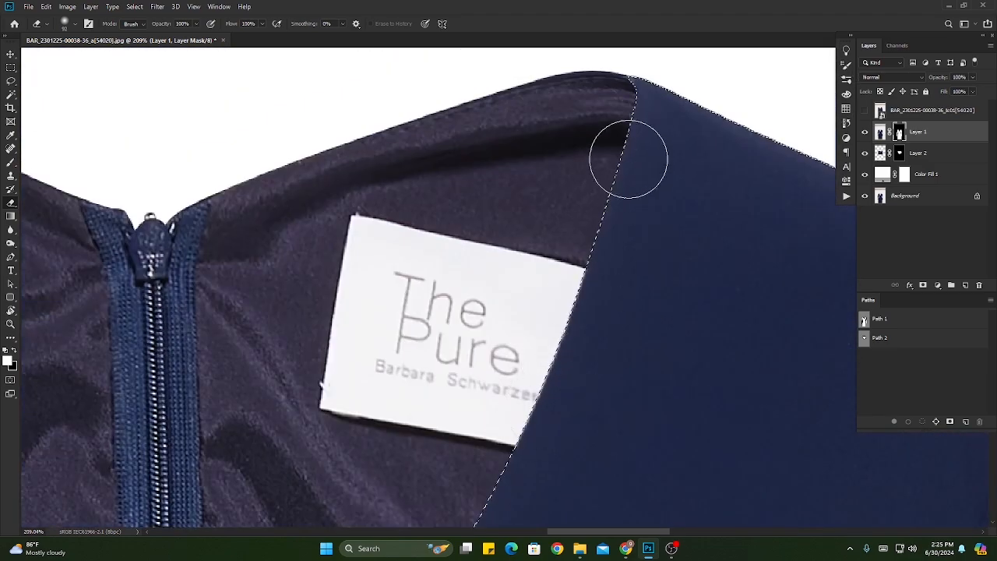
Step: Erase Layer 1's mask along the right front neckline edge, from the shoulder tip past the label
left_click_drag(626, 102, 659, 165)
left_click_drag(667, 176, 606, 180)
mouse_move(616, 218)
left_mouse_down()
mouse_move(634, 134)
mouse_move(599, 75)
mouse_move(623, 95)
mouse_move(636, 134)
mouse_move(546, 395)
mouse_move(619, 143)
left_mouse_up()
mouse_move(599, 281)
left_mouse_down()
mouse_move(614, 225)
mouse_move(599, 227)
mouse_move(620, 226)
left_mouse_up()
left_click_drag(672, 78, 578, 331)
mouse_move(575, 341)
left_mouse_down()
mouse_move(616, 161)
mouse_move(631, 145)
left_mouse_up()
mouse_move(623, 155)
left_mouse_down()
mouse_move(561, 241)
mouse_move(490, 374)
left_mouse_up()
left_click_drag(487, 381, 650, 117)
left_click_drag(452, 445, 611, 171)
left_click_drag(431, 412, 628, 291)
Step: Go over the left neckline edge of Layer 1's mask again with the Eraser and clear the selection
mouse_move(336, 271)
left_mouse_down()
mouse_move(568, 379)
mouse_move(345, 219)
left_mouse_up()
left_click_drag(349, 219, 580, 527)
left_click_drag(578, 521, 362, 277)
mouse_move(361, 275)
left_mouse_down()
mouse_move(387, 305)
mouse_move(496, 511)
left_mouse_up()
mouse_move(494, 498)
left_mouse_down()
mouse_move(335, 100)
mouse_move(468, 494)
left_mouse_up()
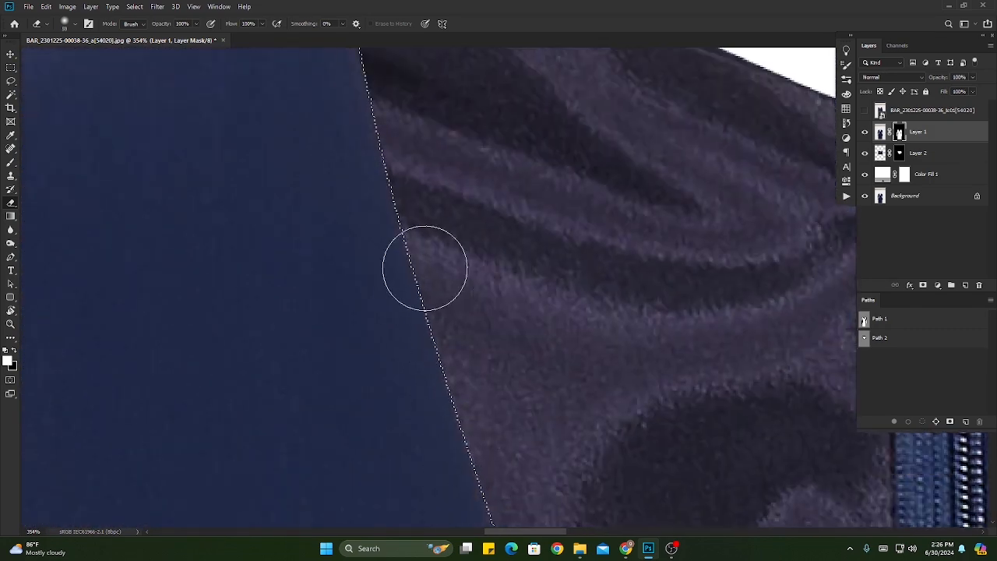
left_click_drag(409, 179, 463, 407)
left_click_drag(398, 211, 451, 464)
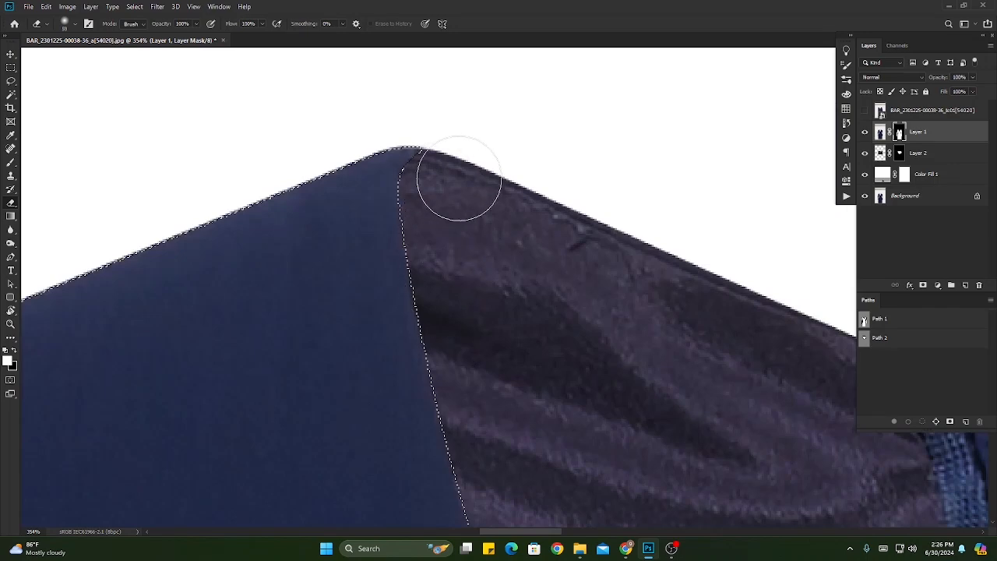
left_click_drag(556, 372, 425, 319)
left_click_drag(643, 434, 485, 198)
mouse_move(580, 168)
left_mouse_down()
mouse_move(639, 239)
mouse_move(625, 236)
mouse_move(673, 275)
mouse_move(680, 303)
left_mouse_up()
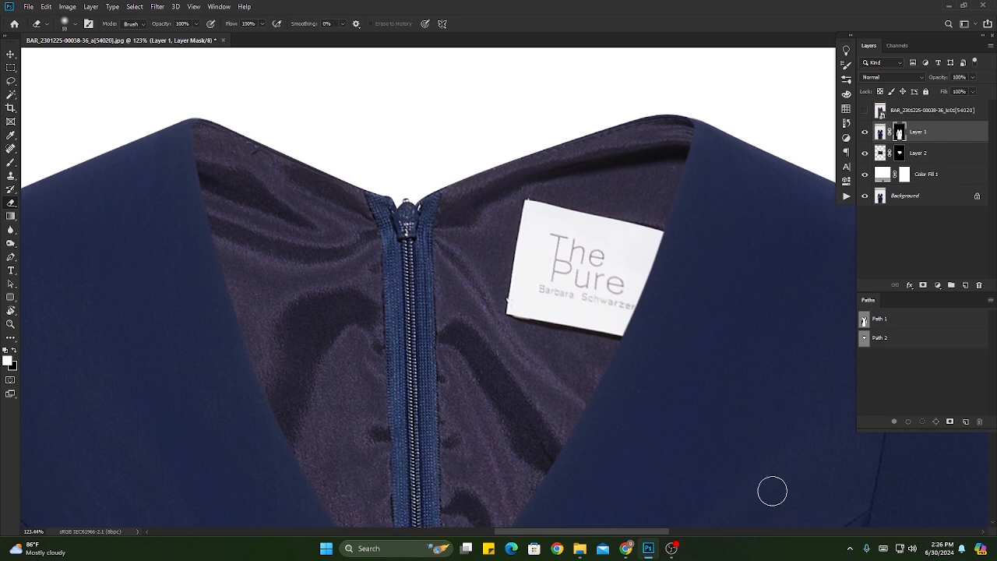
Step: Remove Path 2, duplicate Path 1 with the copy named 0, and make Path 1 active for editing
key("p")
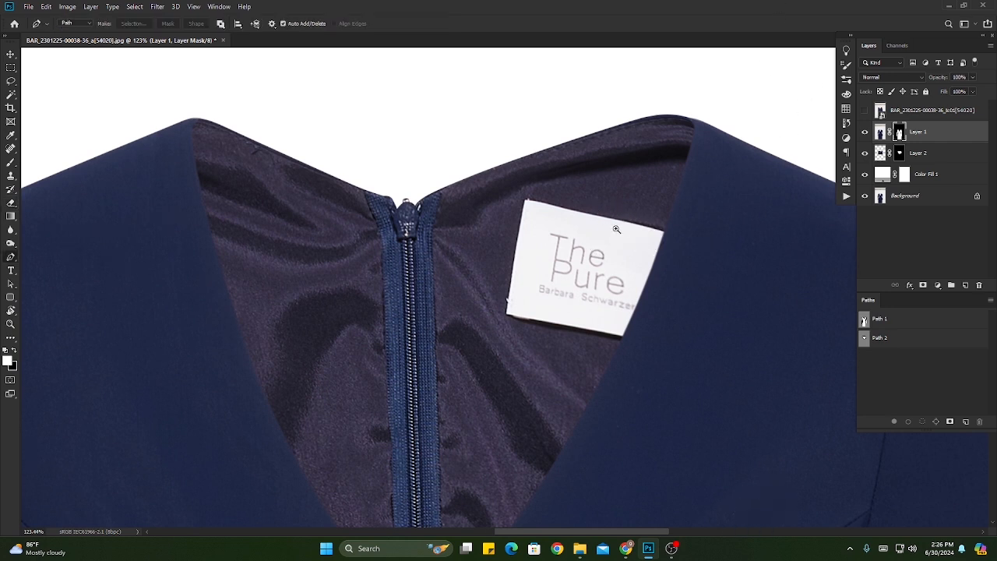
left_click_drag(616, 229, 458, 287)
left_click_drag(955, 341, 966, 422)
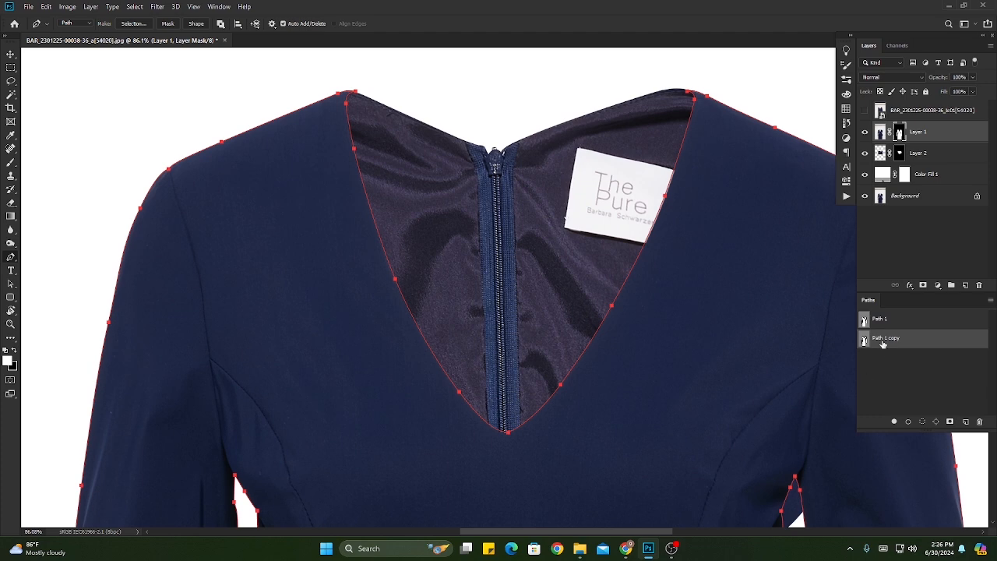
left_click(921, 324)
Step: Delete Path 1's anchor points along the front V-neckline between the left and right shoulder tips
left_click_drag(338, 83, 405, 173)
left_click_drag(404, 80, 369, 188)
key("Delete")
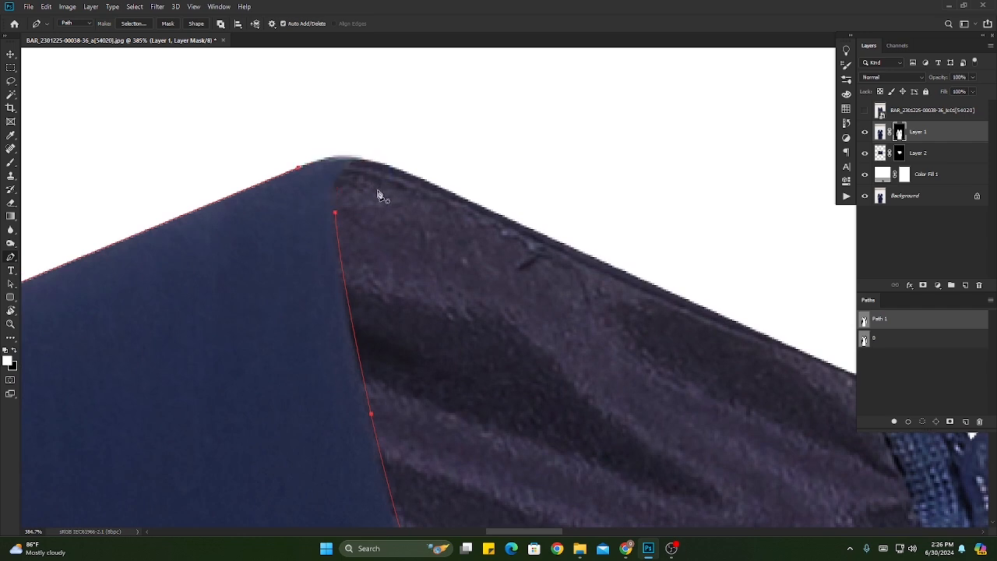
left_click_drag(467, 260, 70, 278)
left_click_drag(755, 309, 125, 323)
left_click_drag(700, 276, 383, 300)
left_click_drag(461, 175, 524, 209)
key("Delete")
left_click(536, 242, "ctrl")
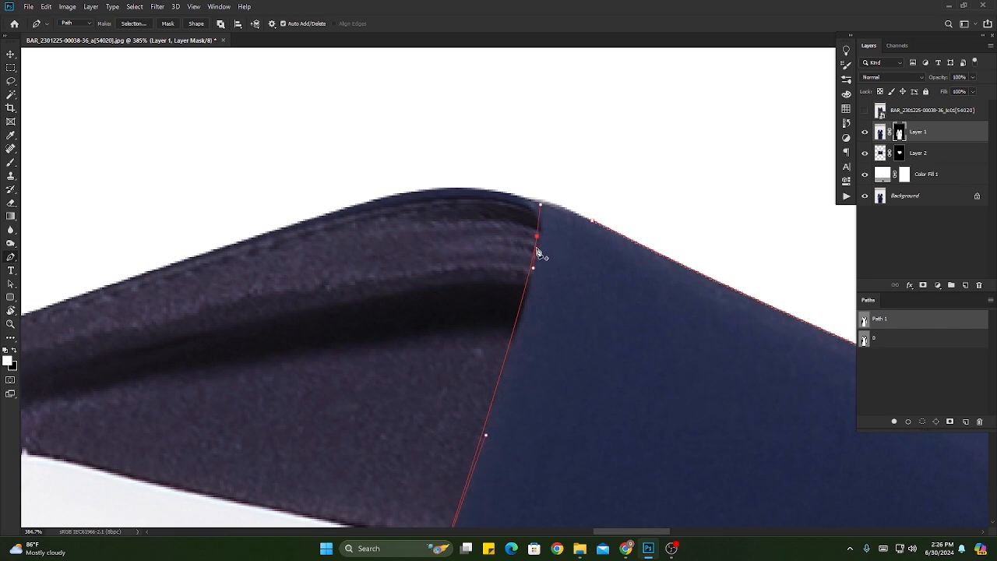
key("Delete")
key("Delete")
Step: Extend Path 1 with the Pen tool from the left shoulder tip along the back neckline and around the zipper pull
left_click_drag(500, 349, 320, 374)
left_click_drag(320, 385, 350, 334)
scroll(384, 291, "up", 10)
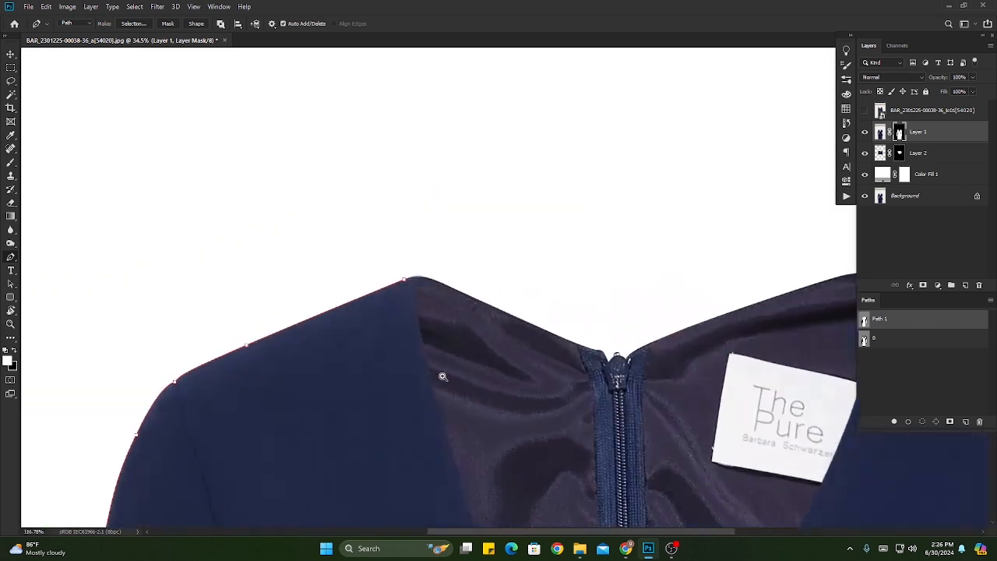
left_click(444, 337)
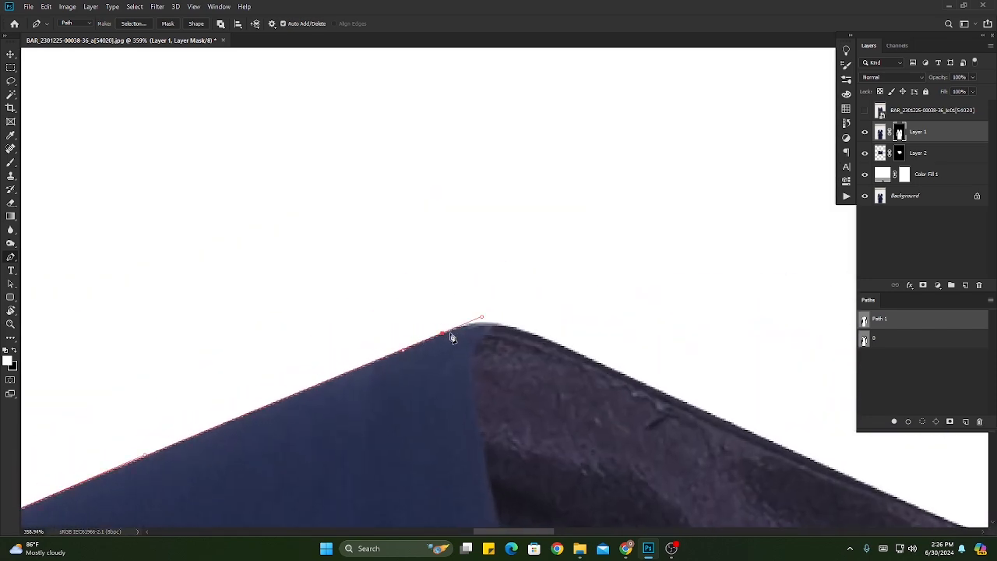
left_click_drag(561, 346, 474, 242)
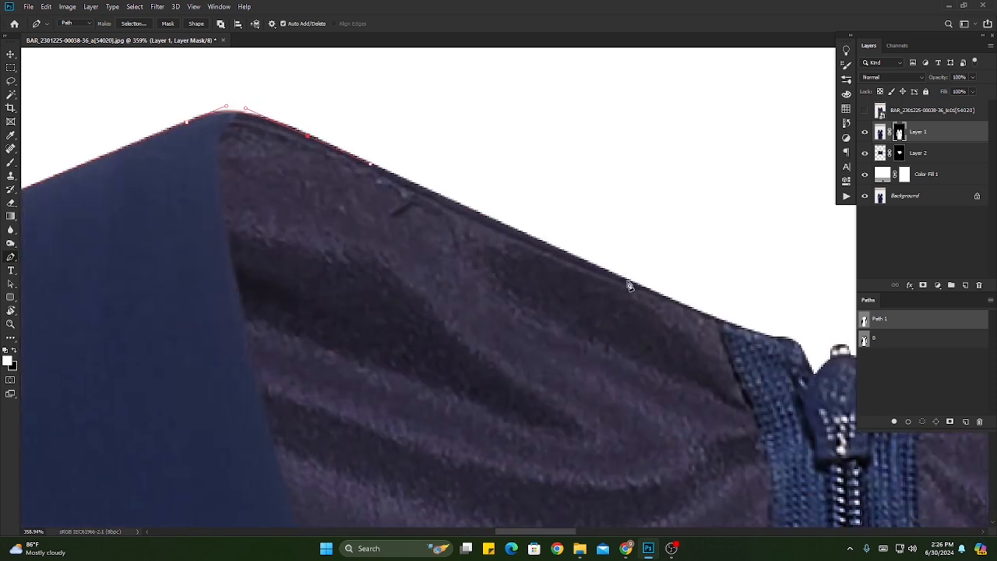
mouse_move(630, 285)
left_mouse_down()
mouse_move(685, 318)
mouse_move(738, 331)
mouse_move(626, 278)
left_mouse_up()
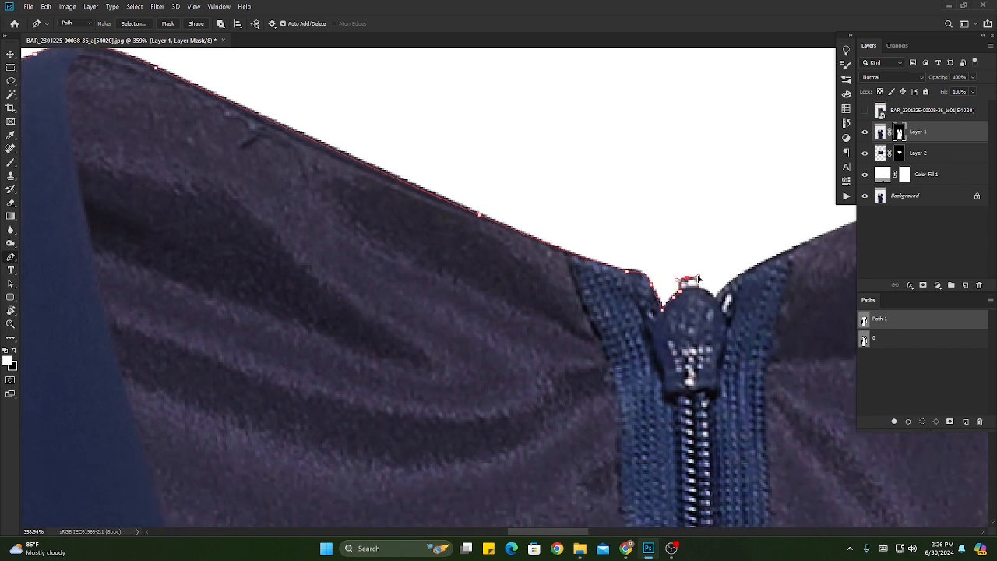
left_click_drag(699, 278, 537, 249)
left_click_drag(626, 214, 514, 286)
Step: Continue Path 1 along the back neckline from the zipper over the label side to the curve before the right shoulder tip
left_click(611, 242)
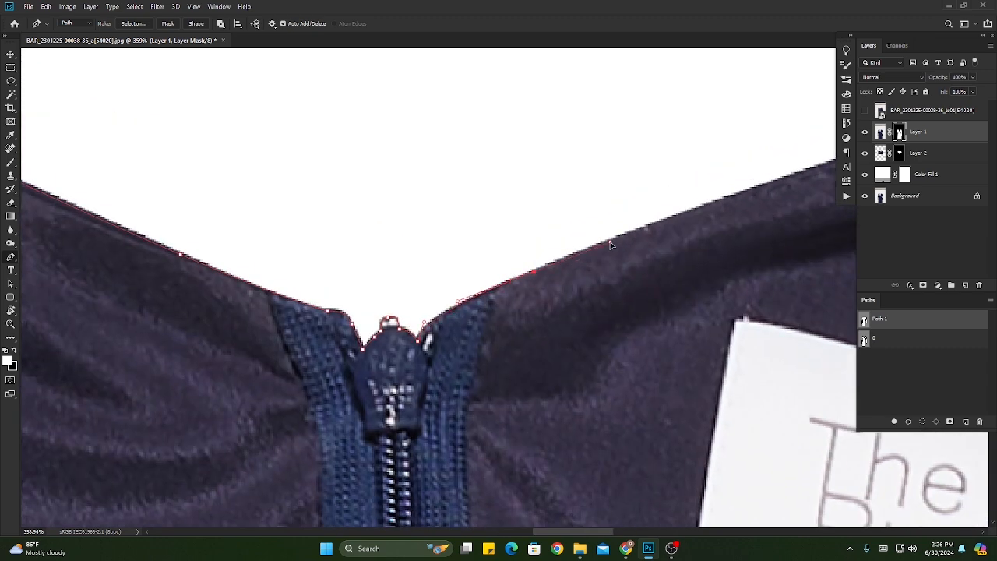
left_click(738, 195)
left_click_drag(792, 182, 493, 314)
left_click(583, 278)
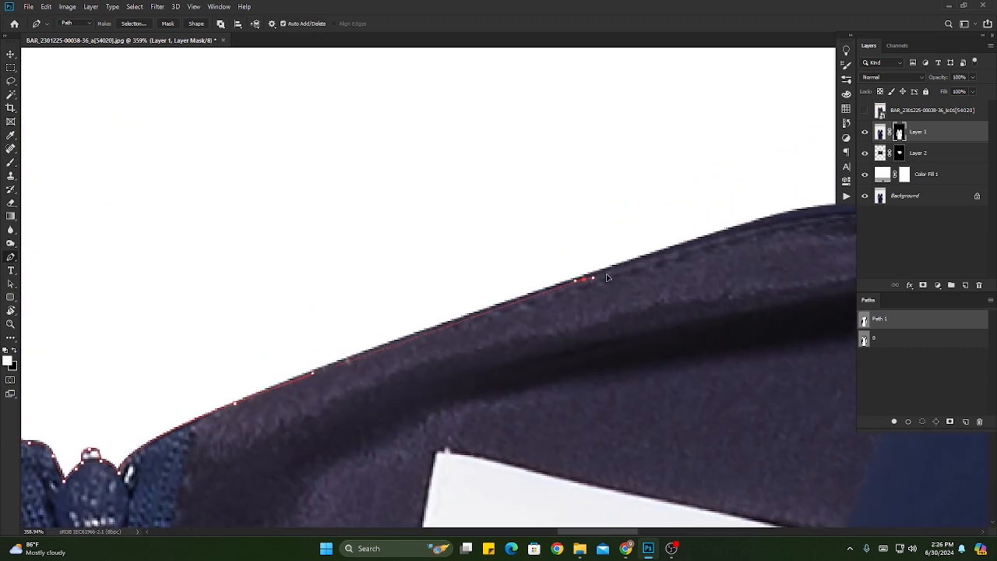
left_click(738, 232)
left_click_drag(748, 232, 514, 221)
key("ctrl+z")
left_click_drag(605, 265, 466, 189)
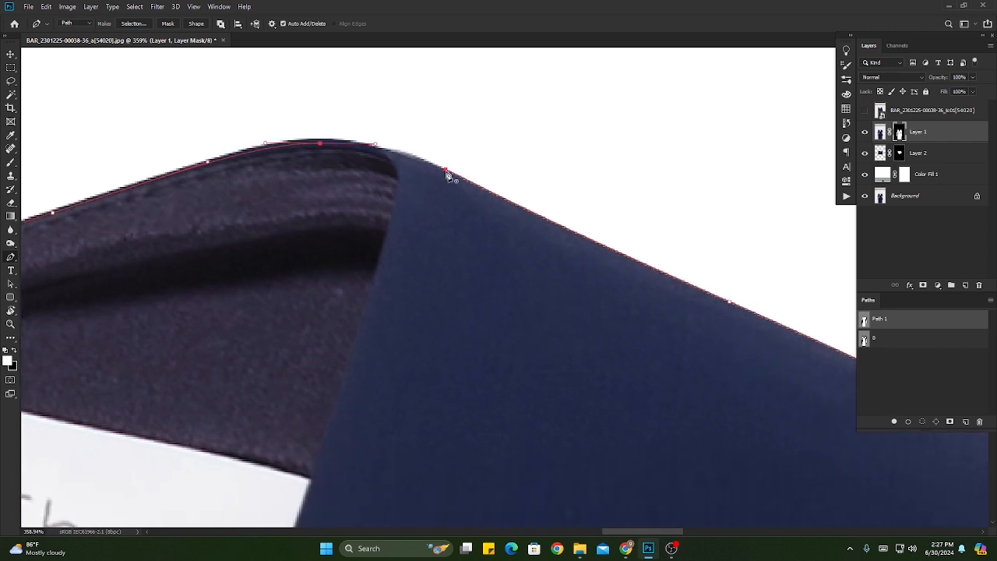
Step: Join Path 1 to the right shoulder outline and adjust its anchor points to follow the shoulder edge
left_click(447, 170)
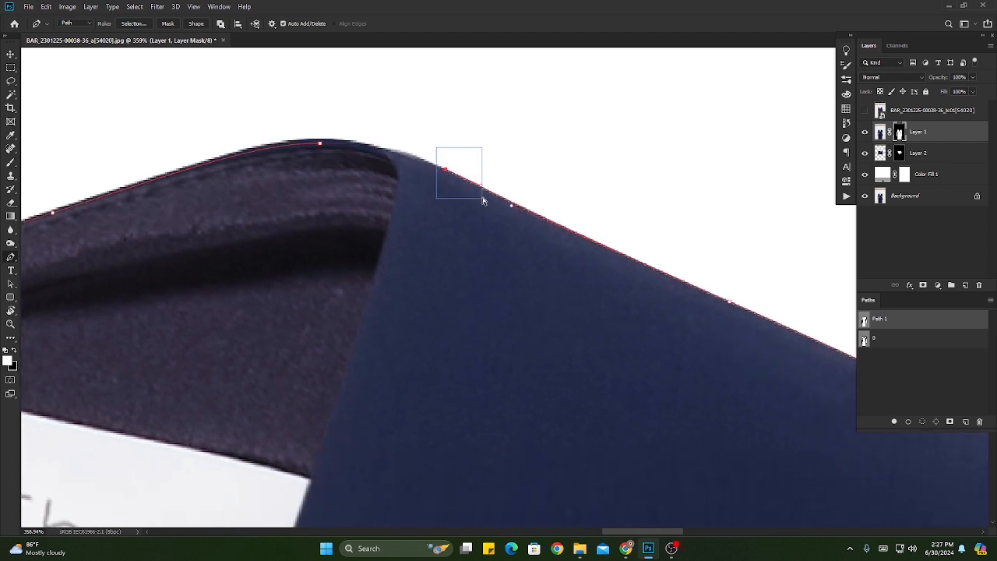
left_click(320, 144)
left_click_drag(446, 174, 485, 192)
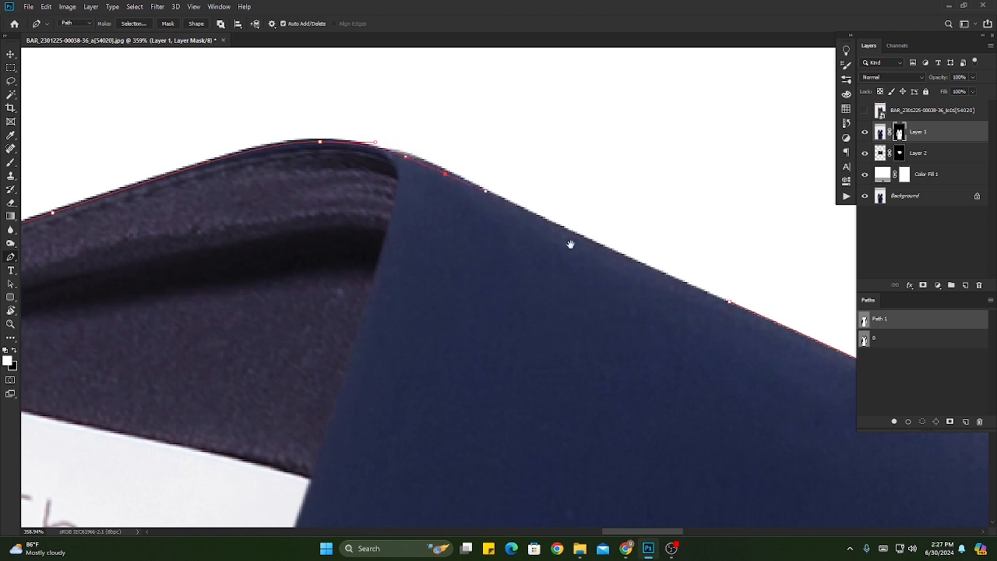
left_click_drag(570, 245, 398, 156)
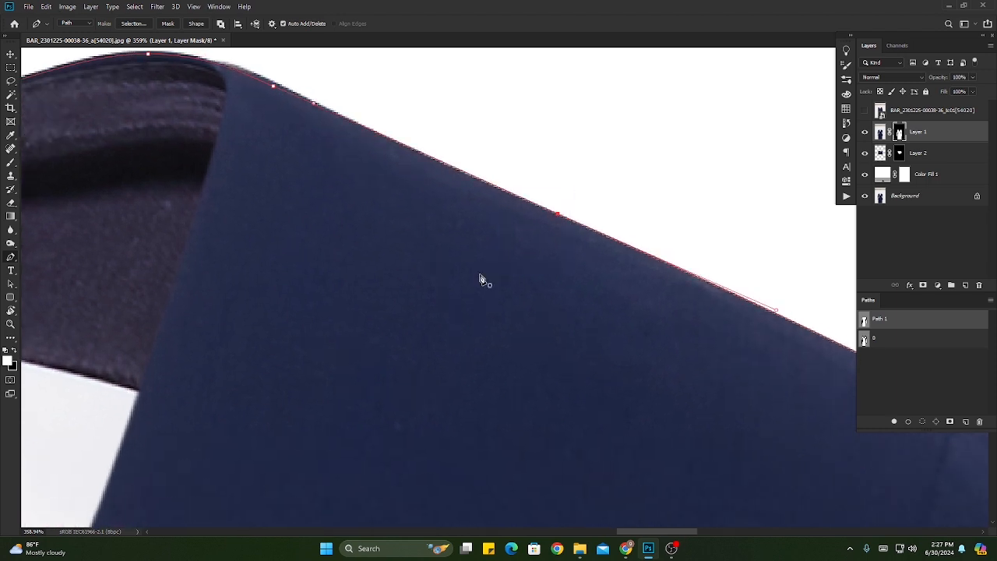
Step: Group Layer 1 and Layer 2, leaving Color Fill 1 and Background outside the group
key("ctrl+0")
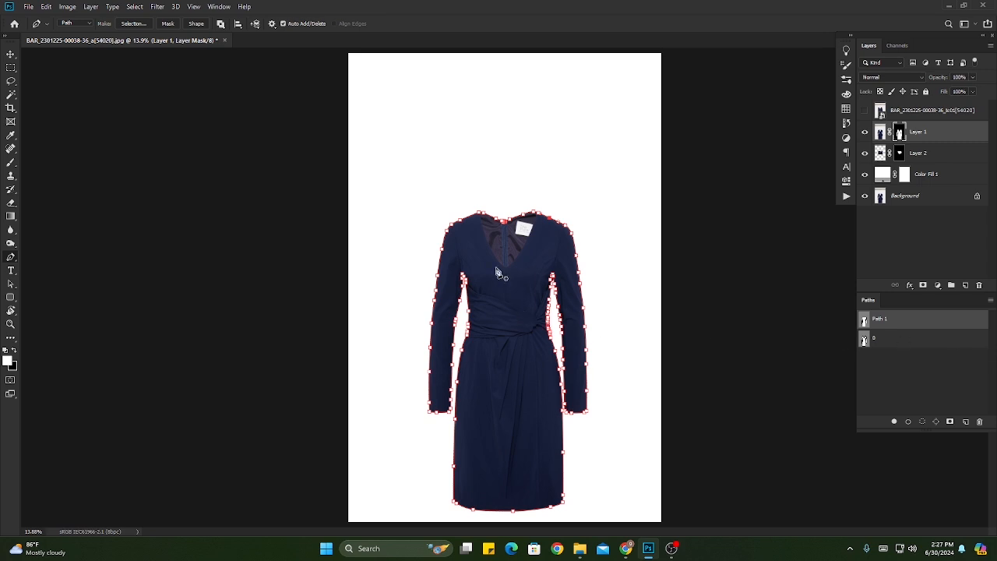
left_click_drag(502, 222, 580, 304)
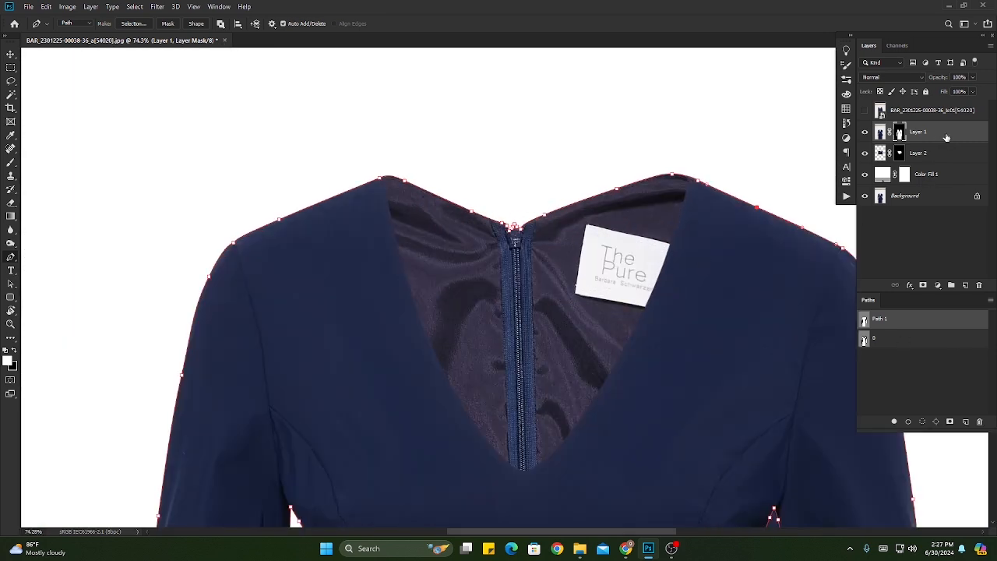
left_click(946, 137)
left_click(945, 154, "shift")
left_click(937, 229)
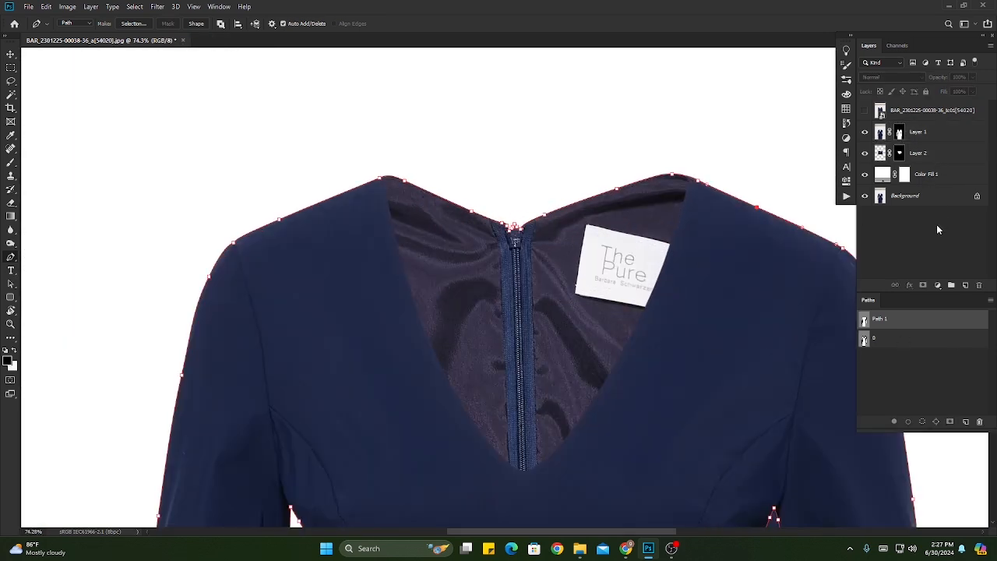
left_click(938, 136)
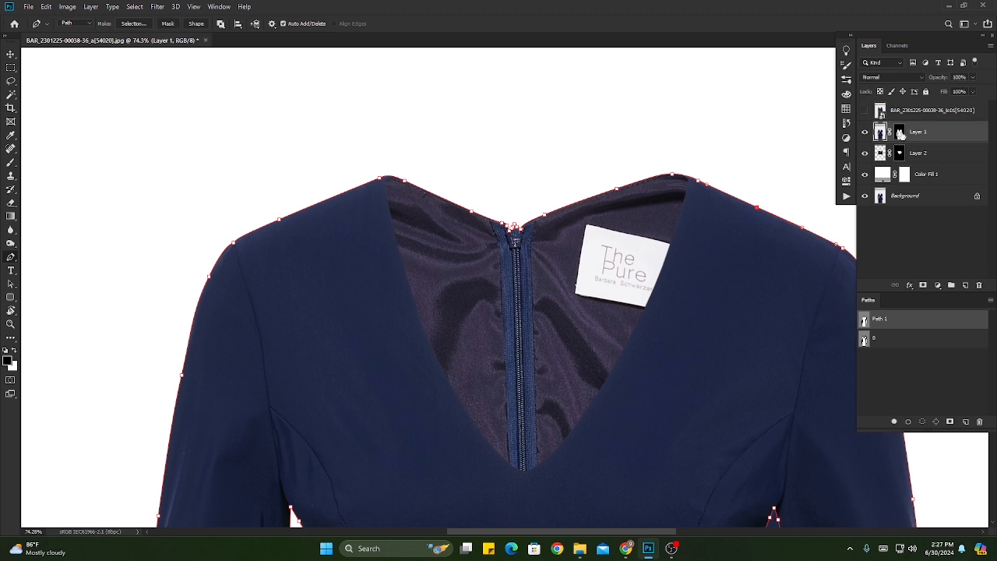
left_click(950, 157, "shift")
left_click(949, 180, "shift")
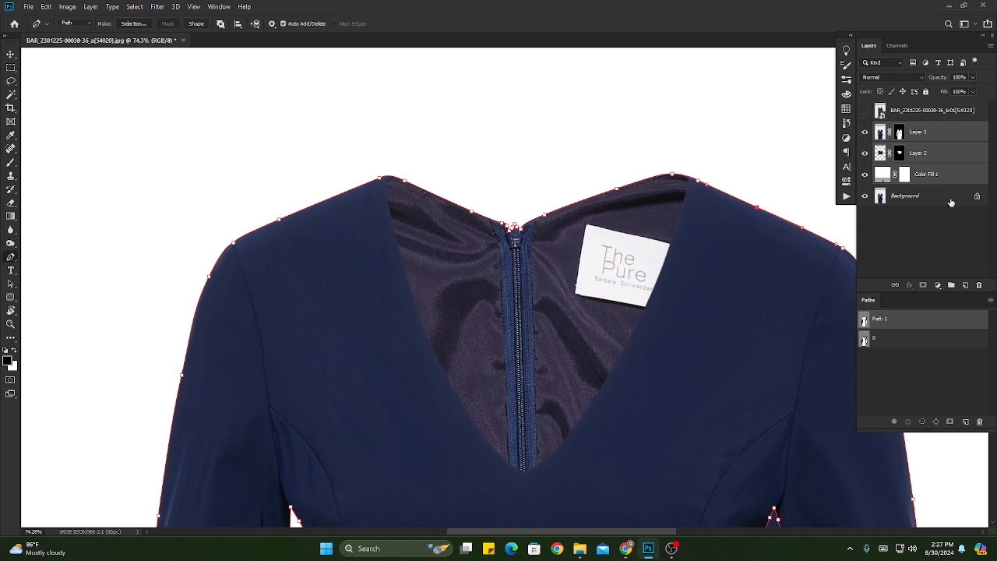
left_click(950, 201, "shift")
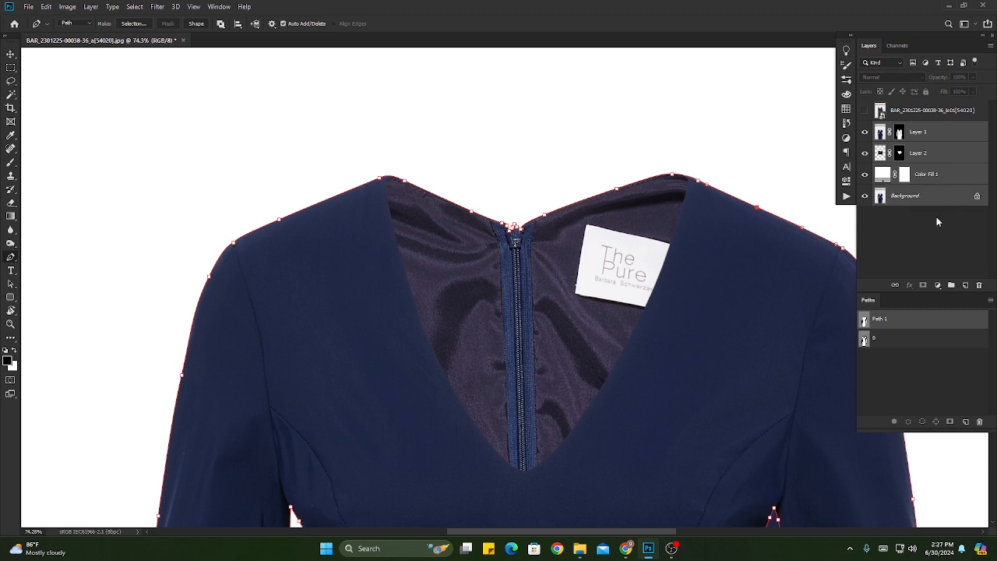
left_click(946, 199, "ctrl")
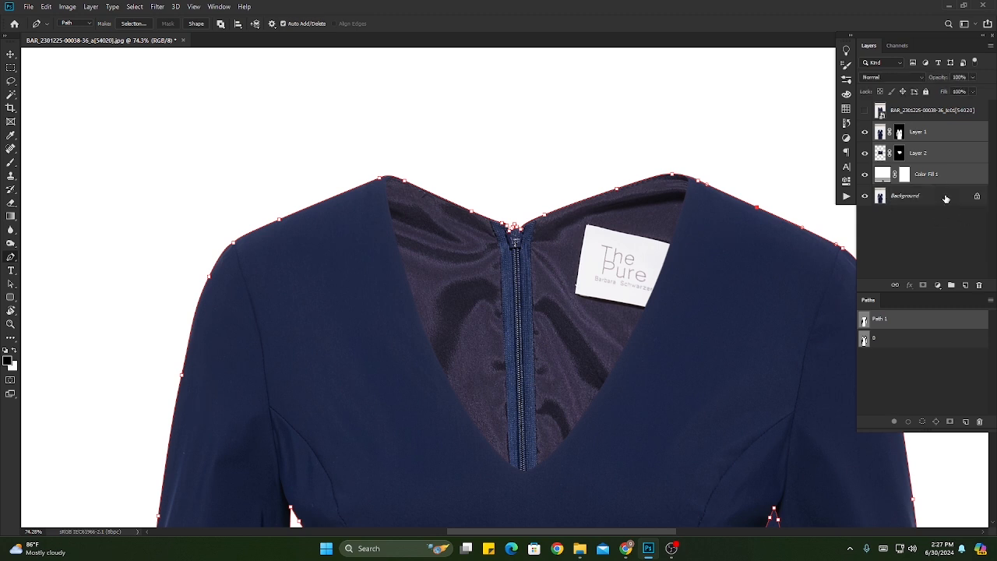
left_click(950, 181, "ctrl")
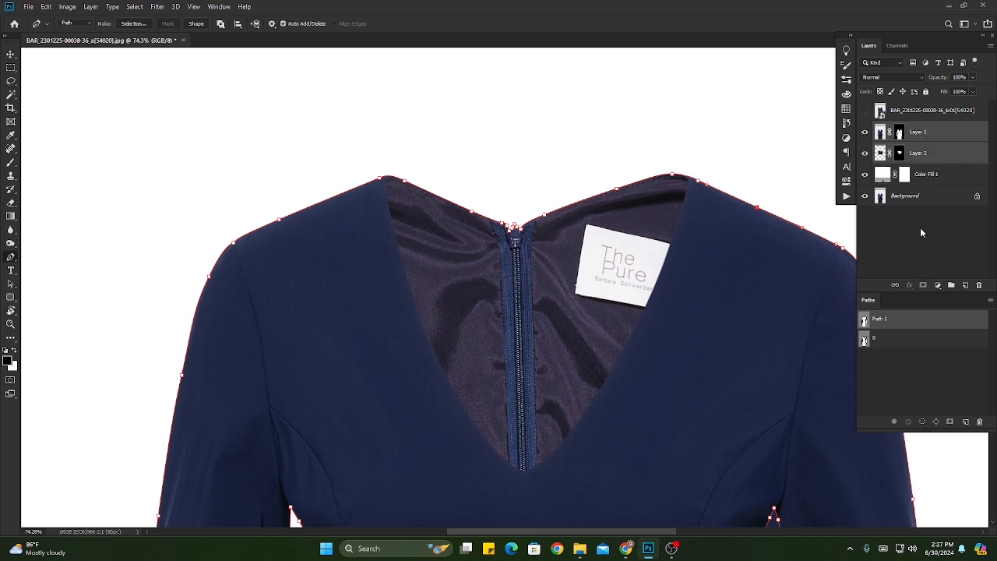
key("ctrl+g")
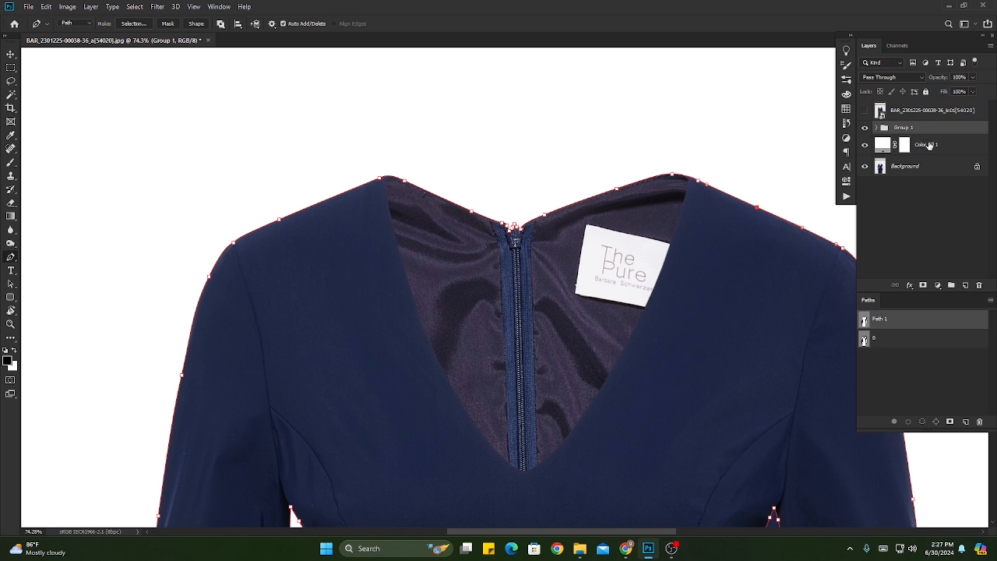
left_click(939, 215)
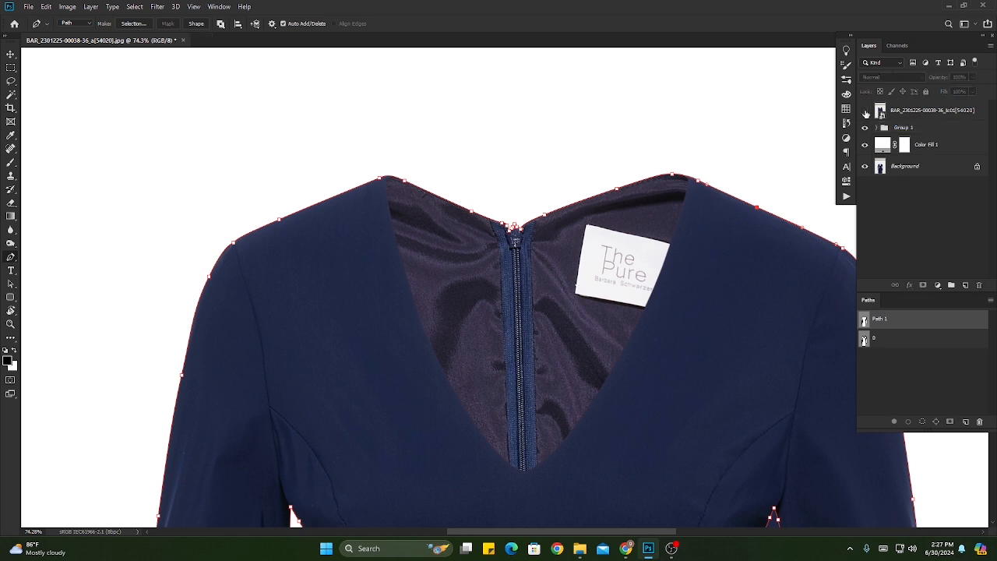
Step: Add an empty layer above Layer 2 inside Group 1, ready the Brush tool and deselect Path 1
left_click(879, 131)
left_click(876, 127)
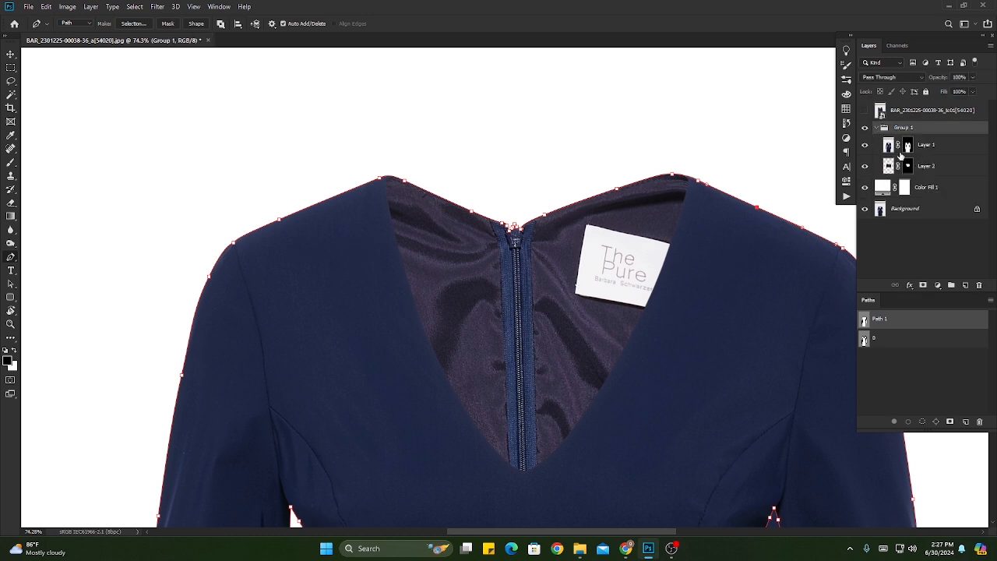
left_click(942, 170)
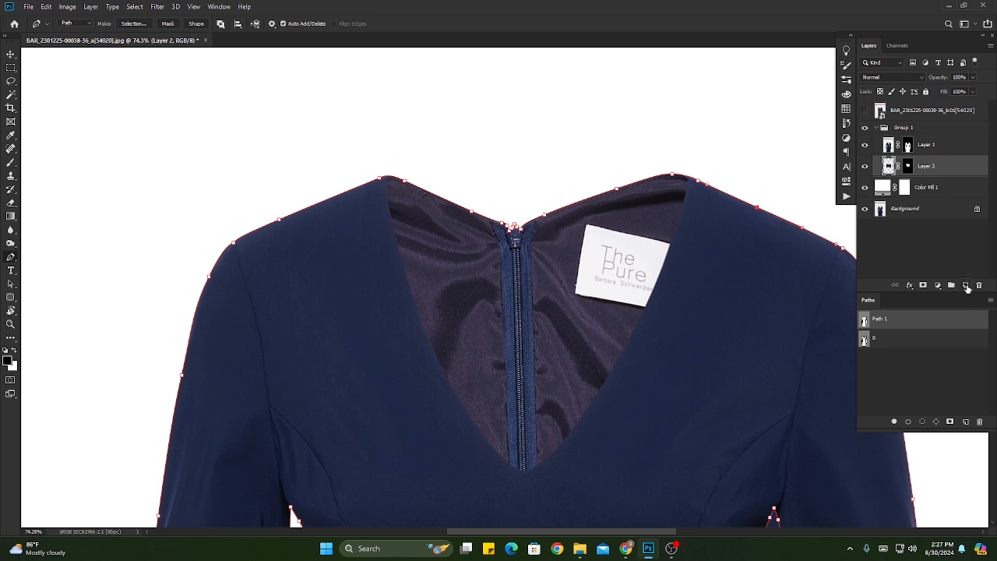
left_click(966, 285)
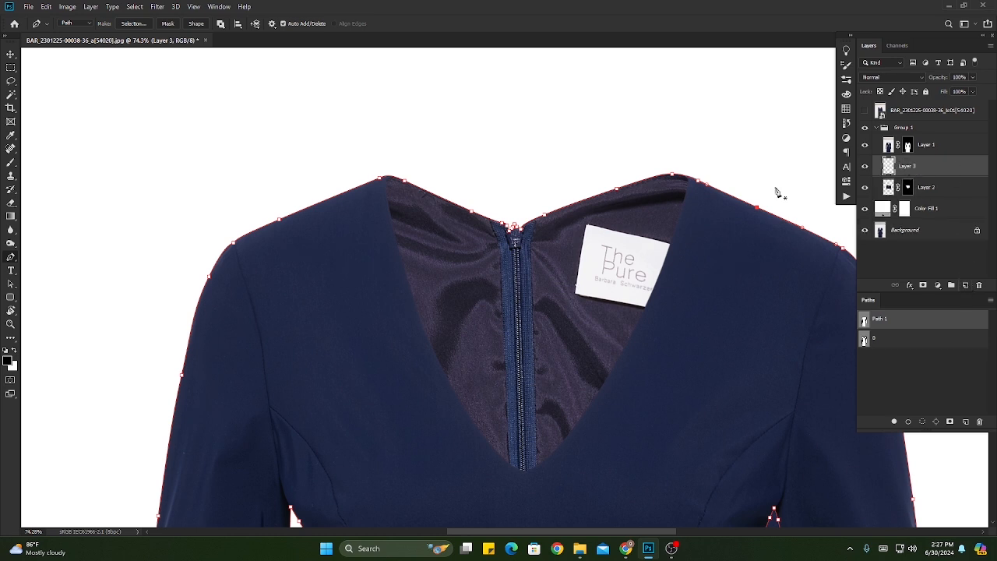
key("b")
left_click(905, 371)
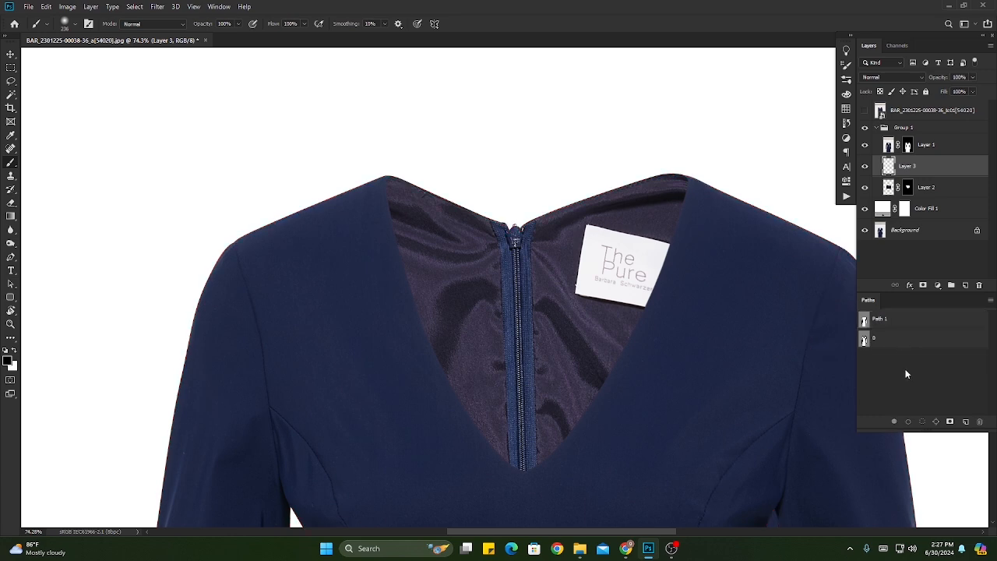
Step: Sample the dark navy shadow color from the fold below the right underarm as brush color, with Layer 3 active for painting
left_click_drag(507, 414, 409, 109)
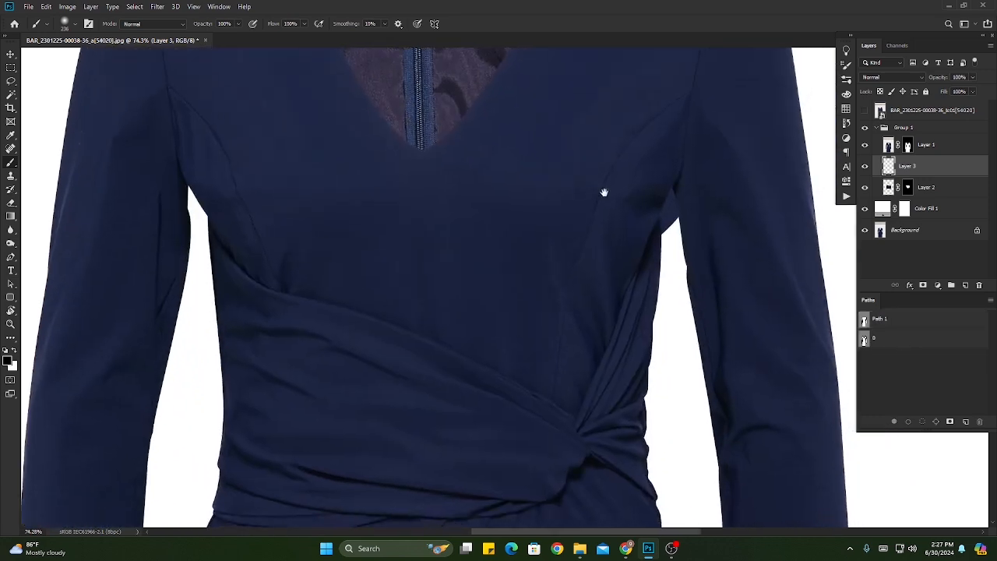
left_click_drag(478, 238, 485, 104)
left_click_drag(517, 184, 450, 320)
left_click_drag(476, 170, 538, 334)
left_click_drag(599, 434, 600, 272)
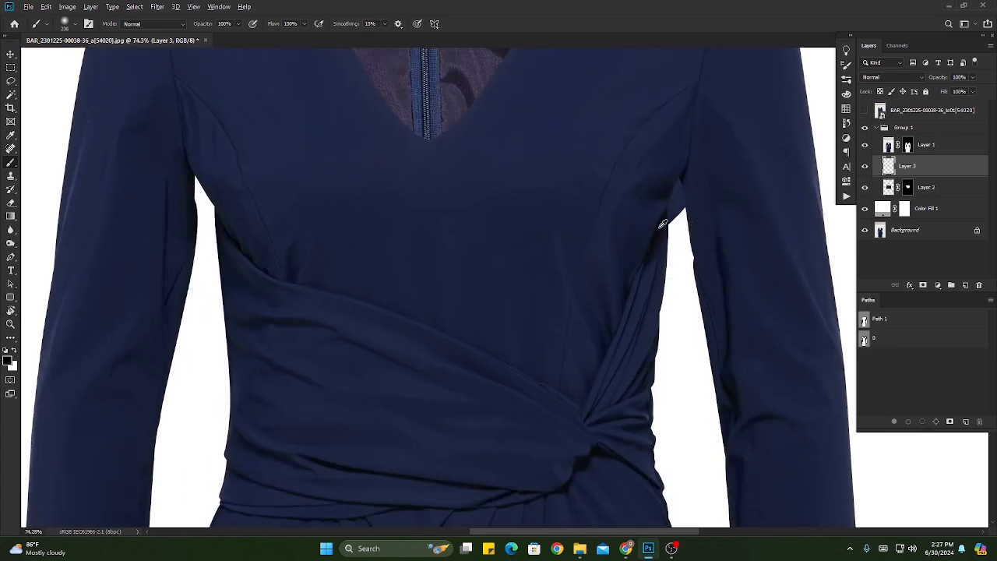
scroll(663, 225, "up", 5)
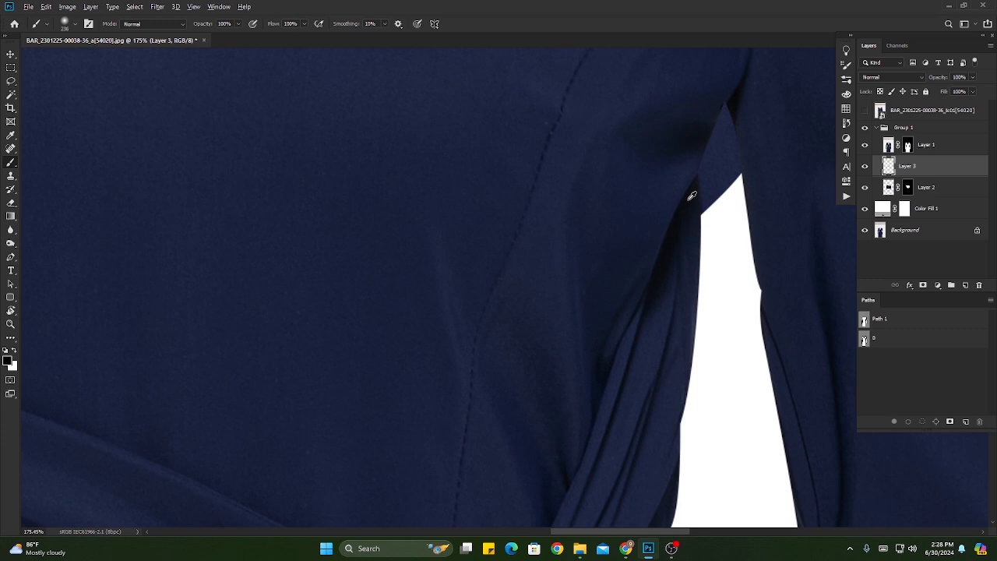
left_click(666, 244, "alt")
key("alt+bracketright")
left_click(665, 250, "alt")
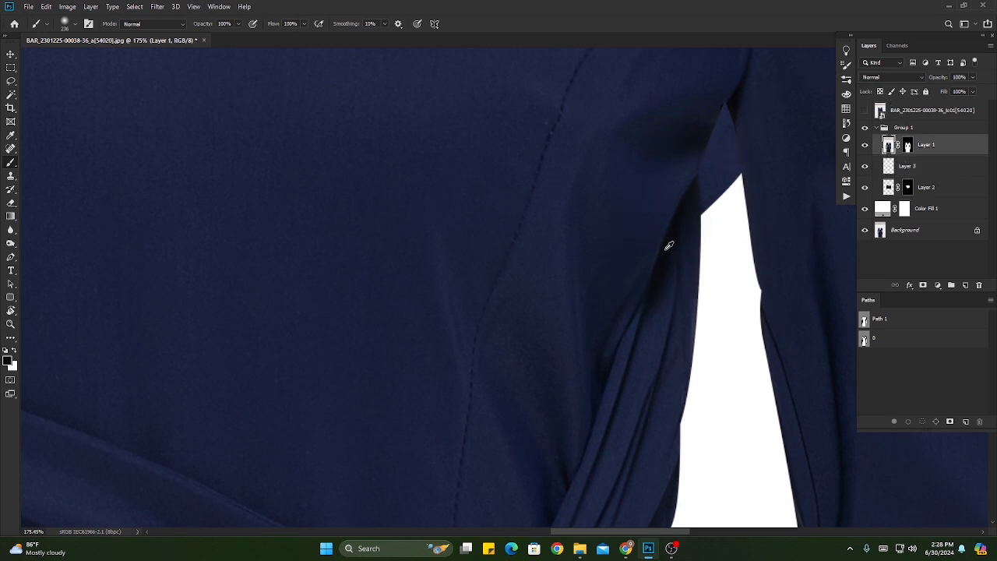
left_click_drag(569, 276, 470, 233)
left_click_drag(688, 120, 713, 232)
left_click(928, 171)
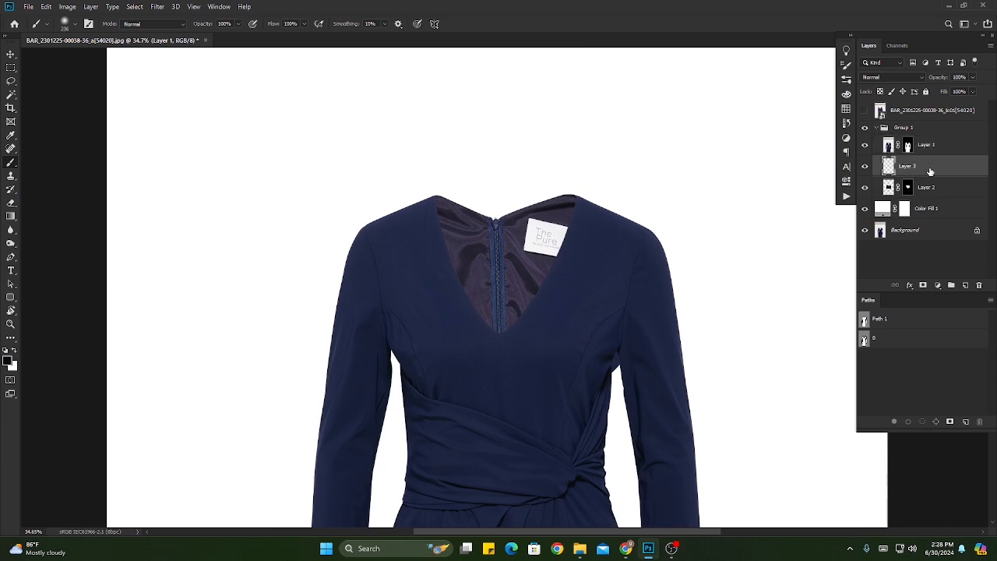
Step: Paint a large soft dark shadow across the neckline and shoulders on Layer 3 and set its blend mode to Multiply
left_click_drag(528, 210, 542, 211)
left_click_drag(386, 191, 516, 207)
mouse_move(288, 159)
left_mouse_down()
mouse_move(651, 219)
mouse_move(262, 178)
left_mouse_up()
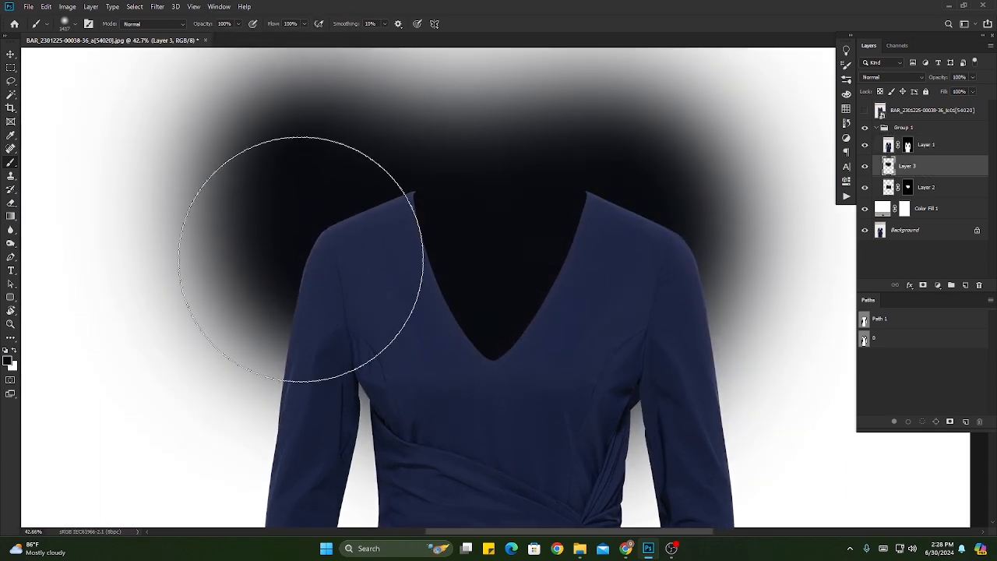
mouse_move(363, 187)
left_mouse_down()
mouse_move(474, 331)
mouse_move(607, 156)
left_mouse_up()
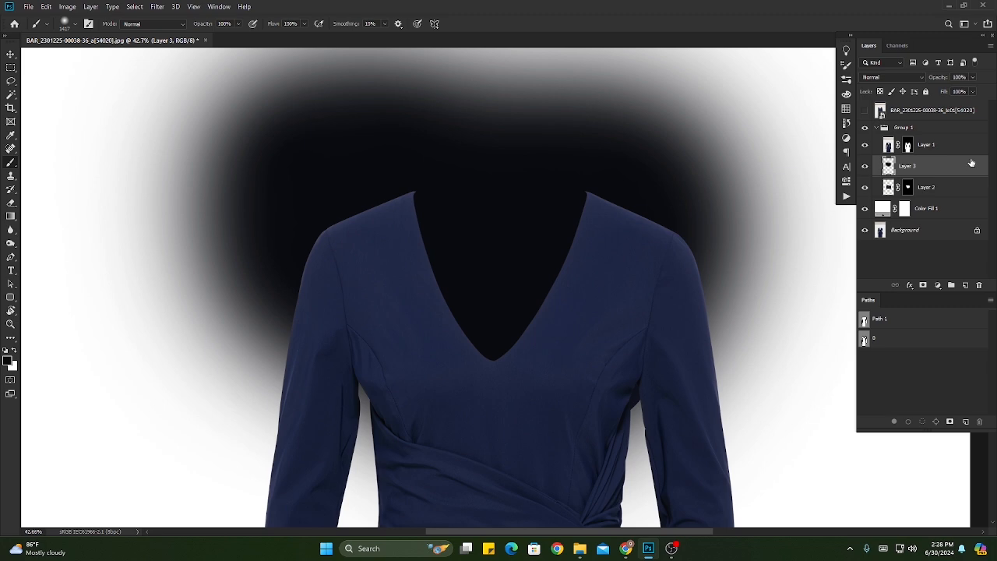
left_click(903, 78)
left_click(884, 115)
Step: Load Layer 1's mask as a selection and add Layer 2's mask so the selection follows the whole garment including the back neckline
left_click(934, 146)
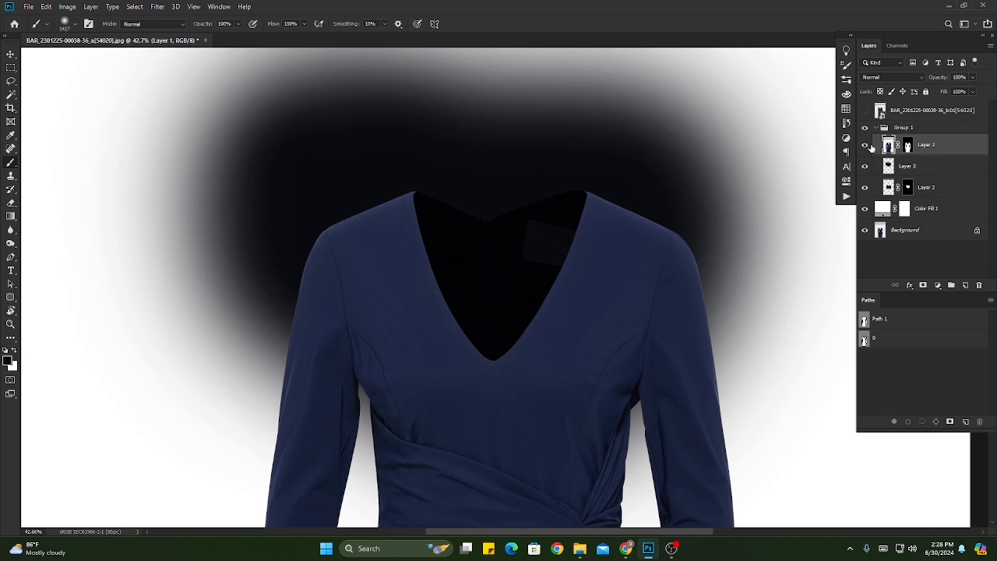
left_click(908, 146)
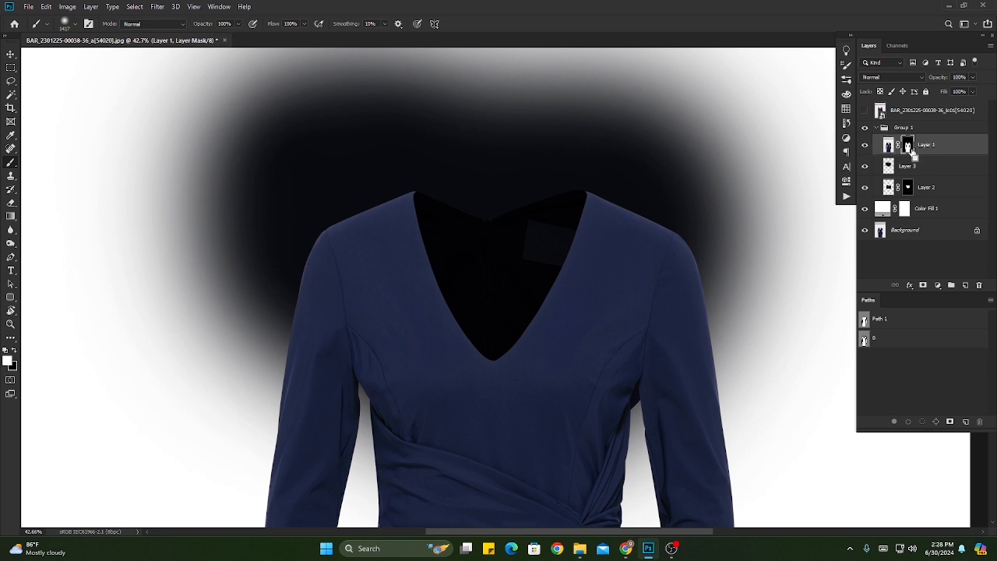
left_click(907, 148, "ctrl")
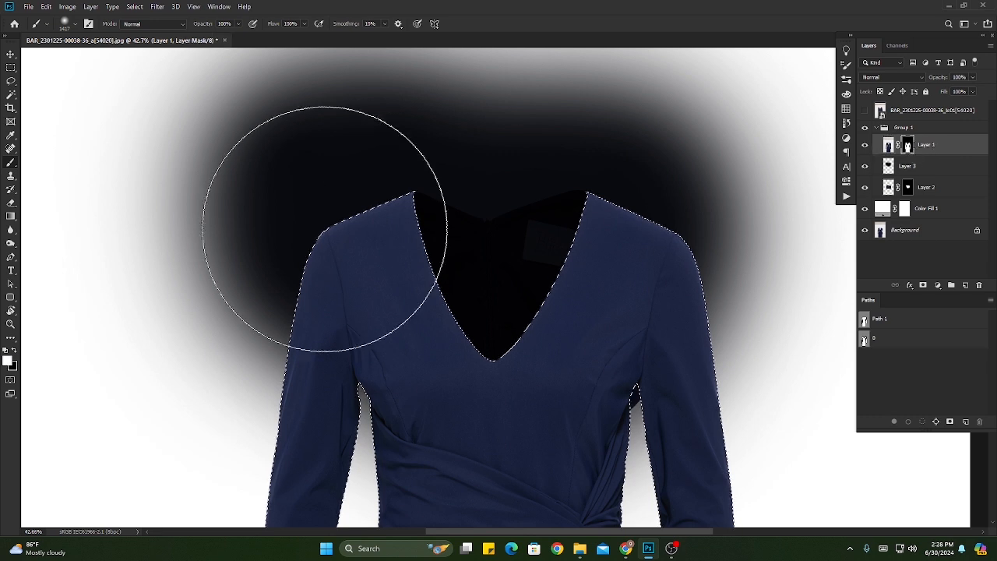
key("p")
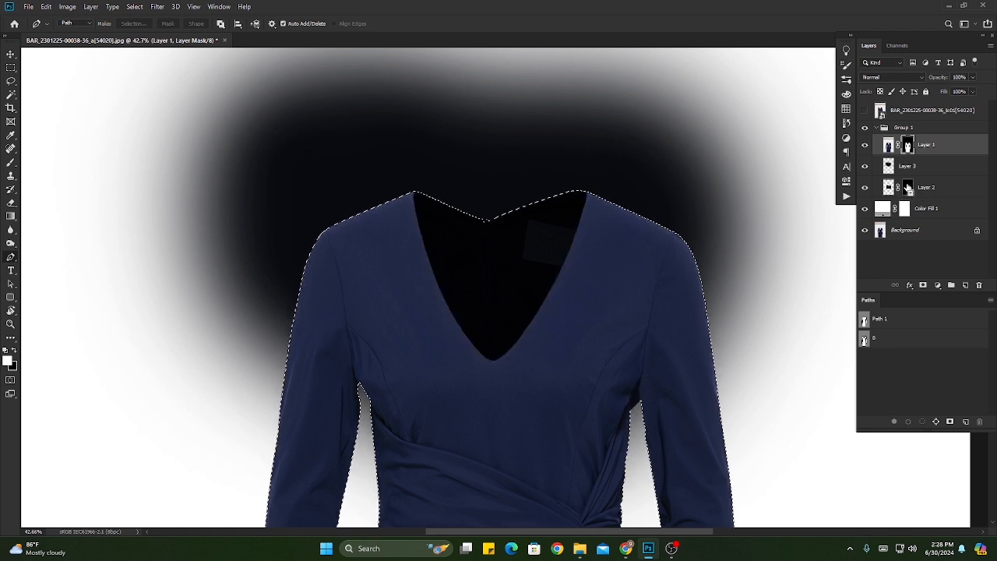
key("ctrl+d")
key("ctrl+0")
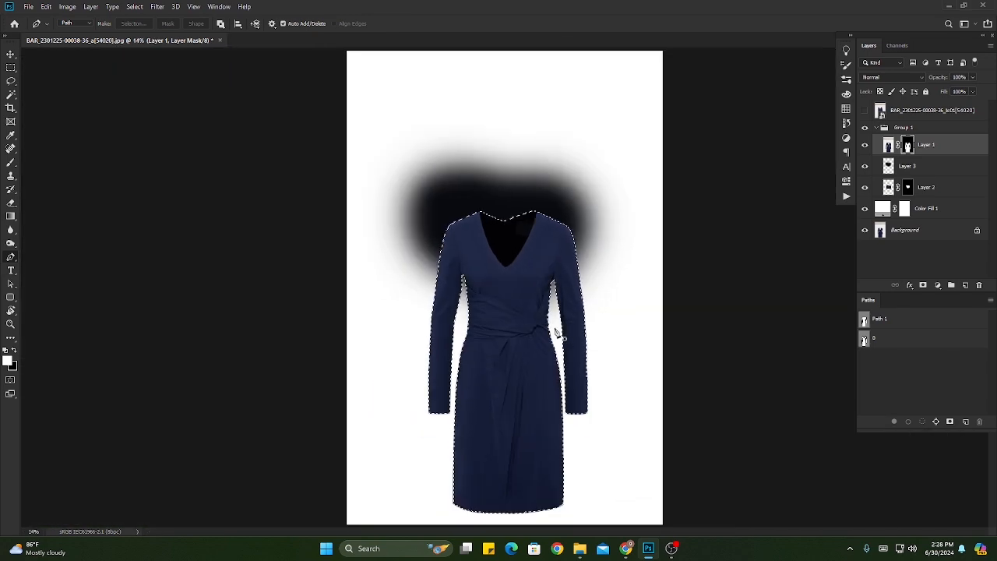
left_click_drag(500, 200, 587, 246)
left_click_drag(691, 286, 599, 273)
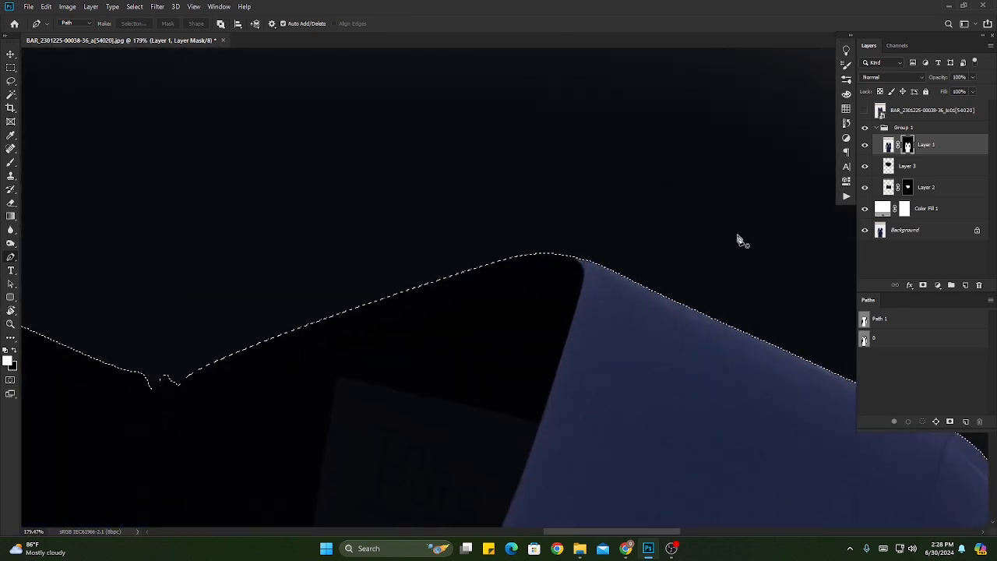
left_click_drag(692, 239, 649, 225)
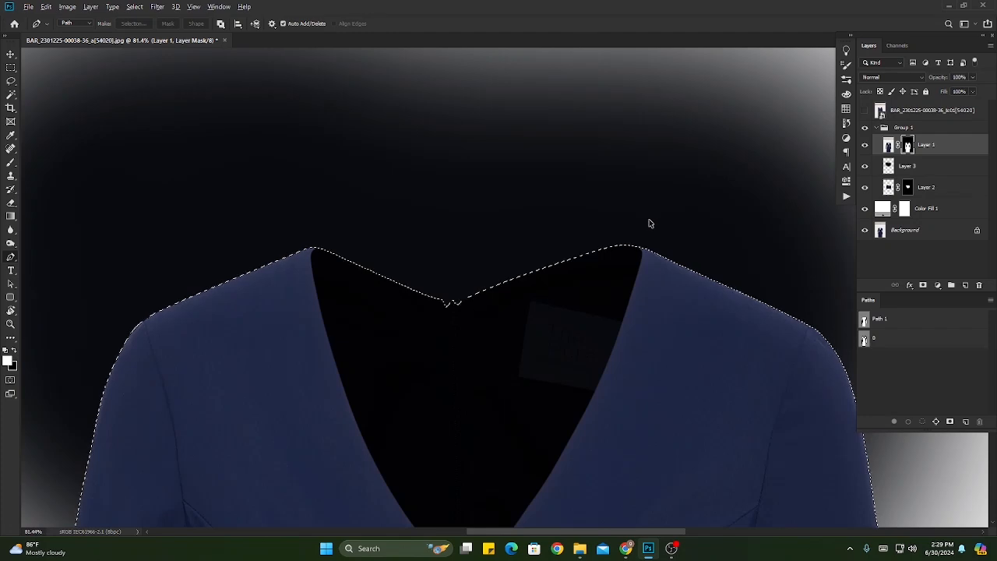
Step: Feather the garment selection by 3 pixels
key("shift+F6")
left_click(560, 148)
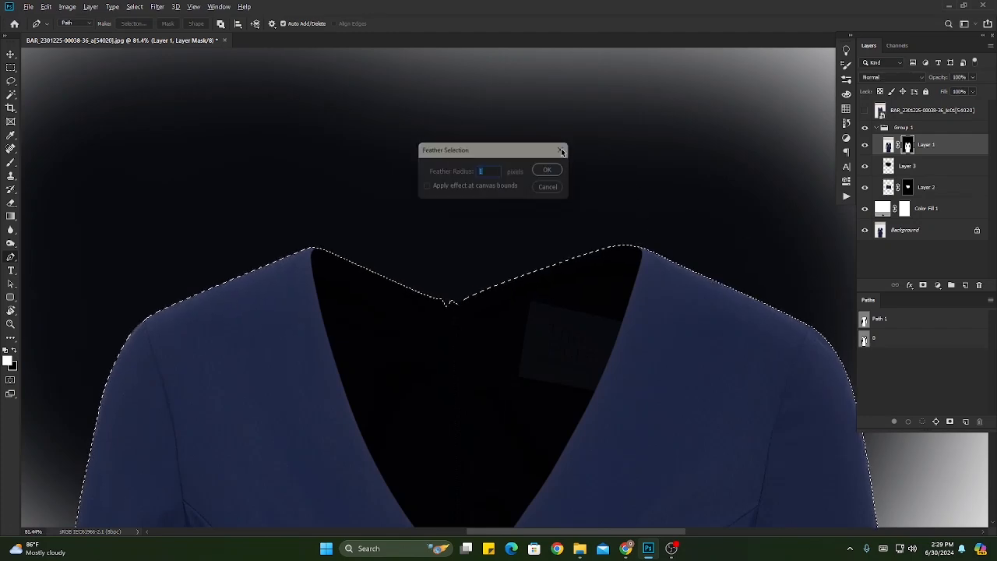
key("shift+F6")
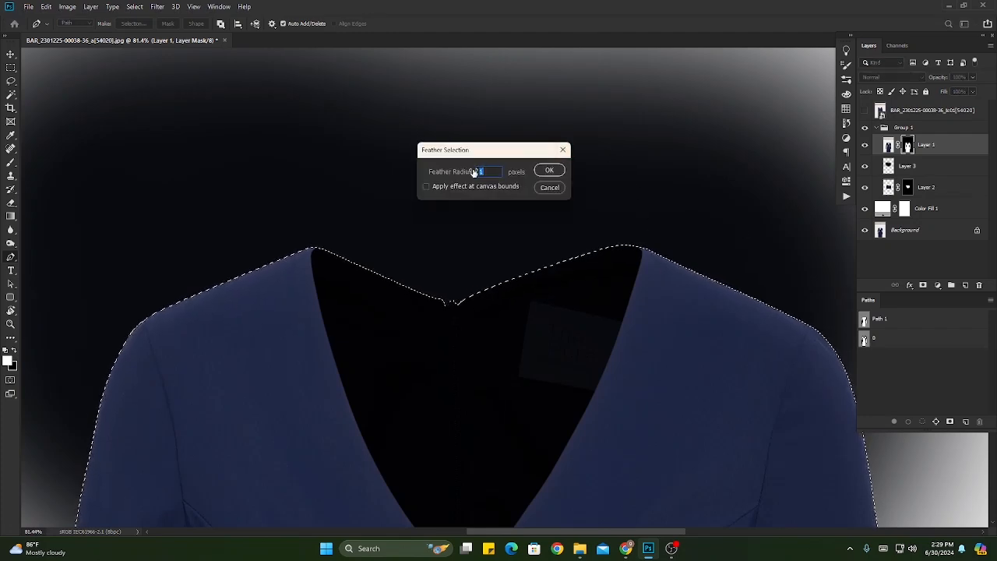
type("3")
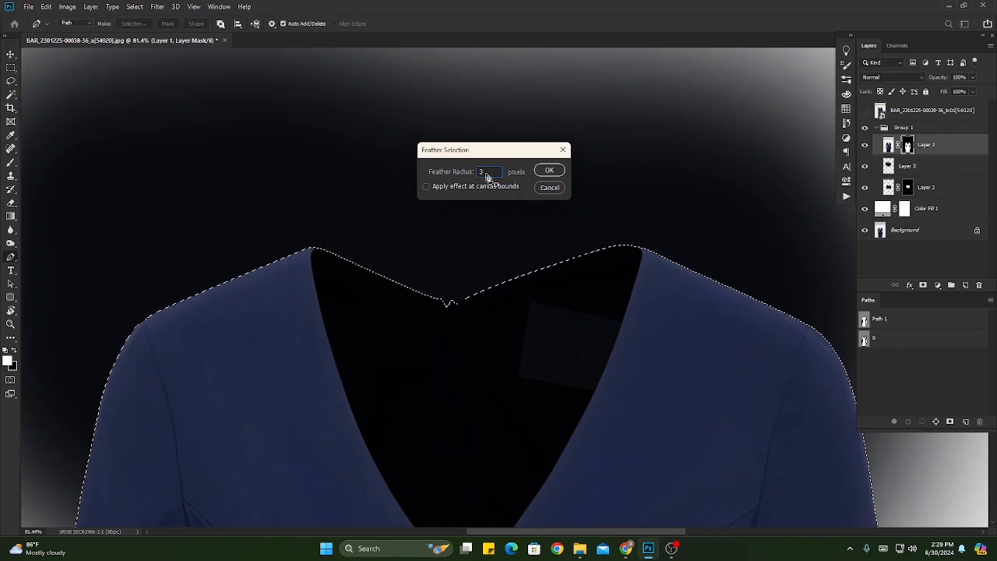
key("Return")
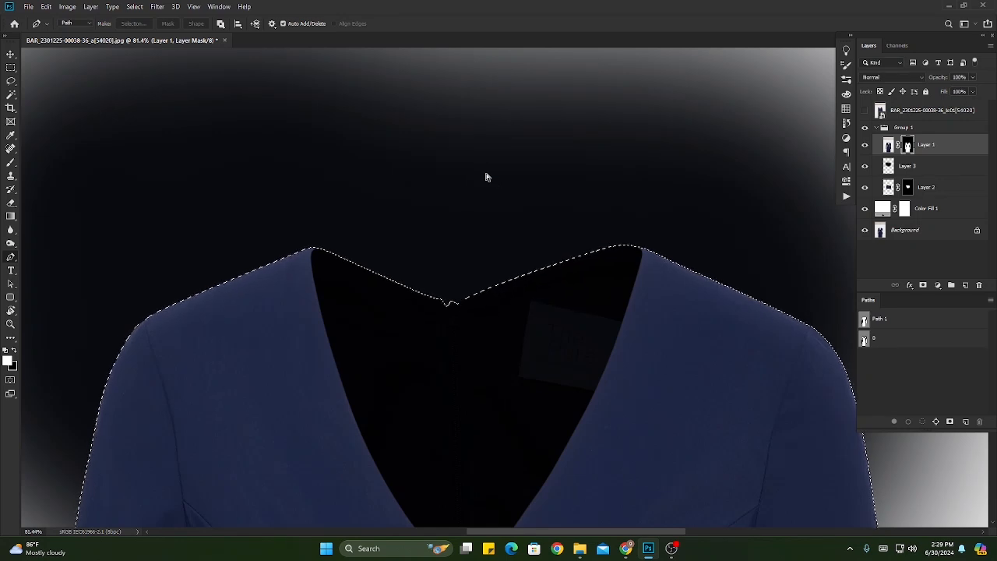
Step: Clear Layer 3's painted shadow outside the garment outline
left_click(925, 167)
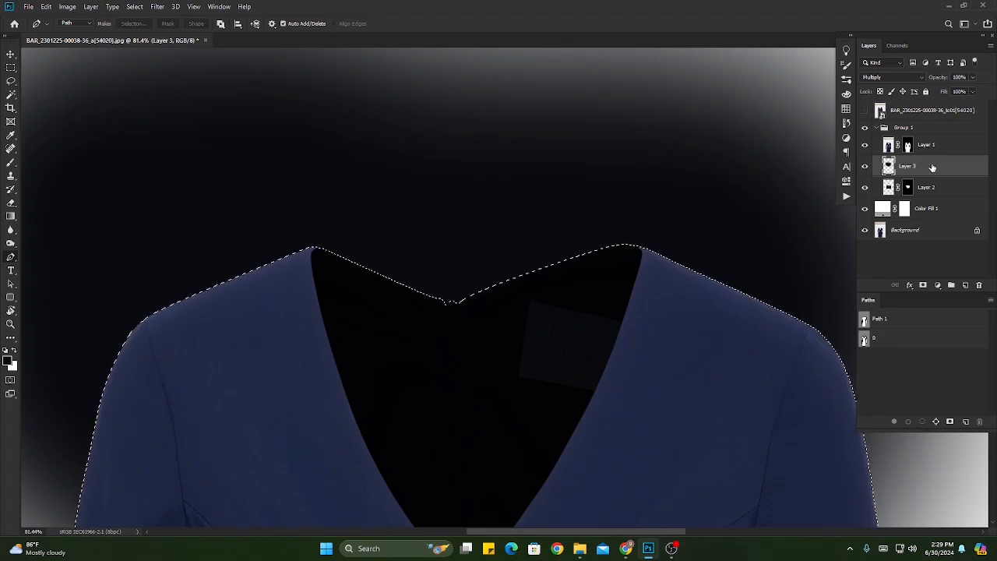
key("Delete")
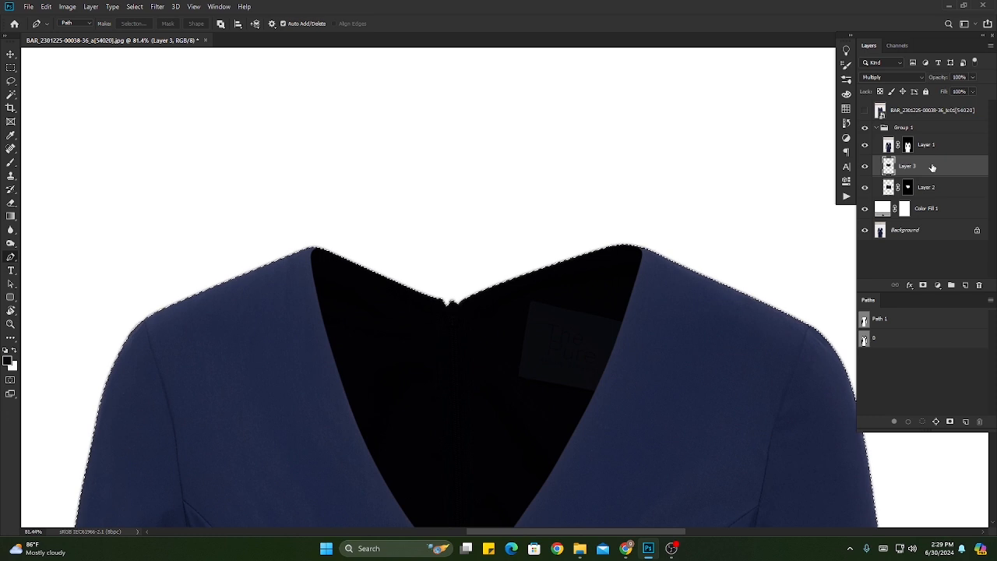
key("ctrl+d")
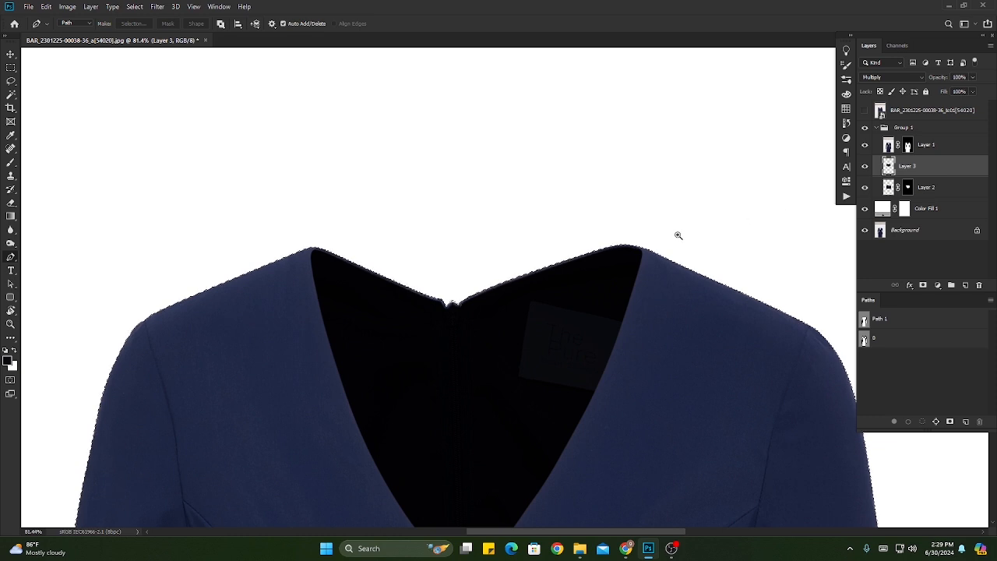
Step: Inspect the back neckline edge, then undo the clearing of Layer 3's shadow outside the garment and drop the selection
left_click_drag(589, 251, 638, 280)
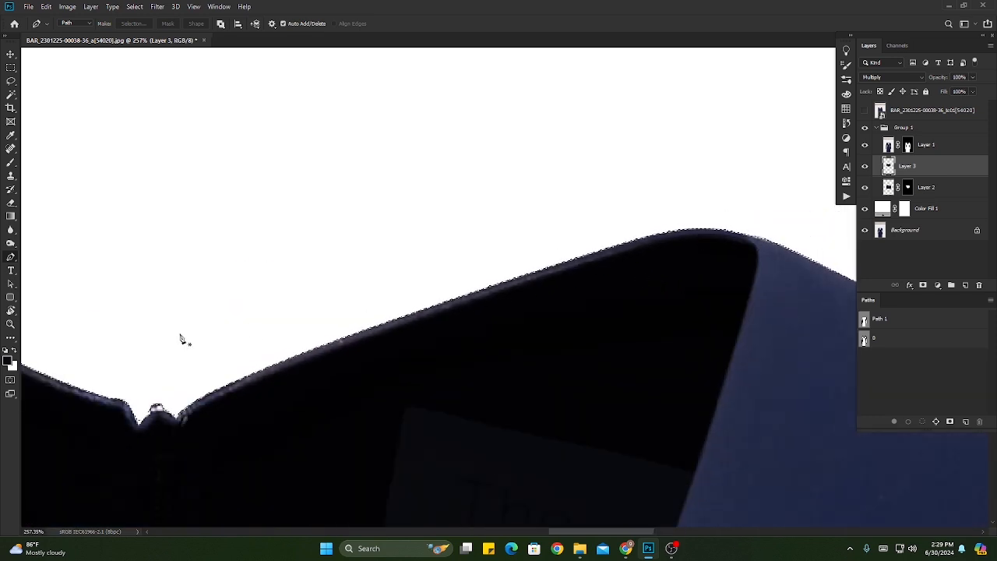
left_click_drag(182, 338, 631, 298)
left_click_drag(538, 255, 413, 243)
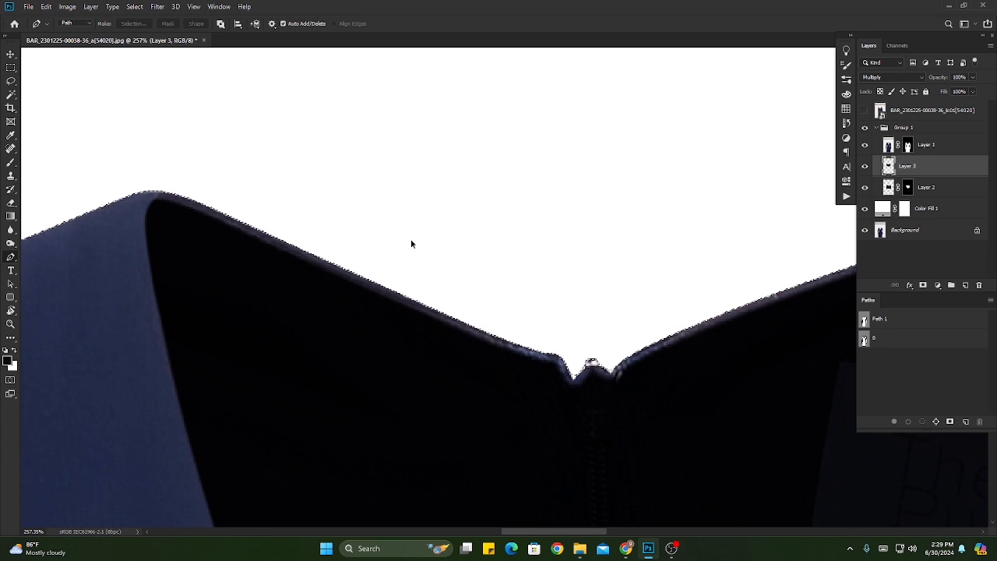
key("F2")
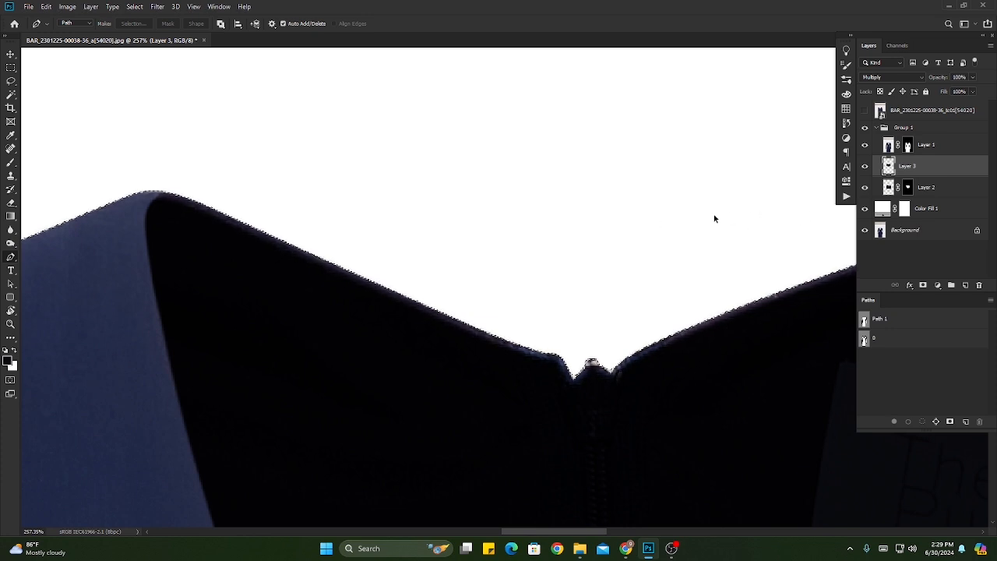
key("ctrl+d")
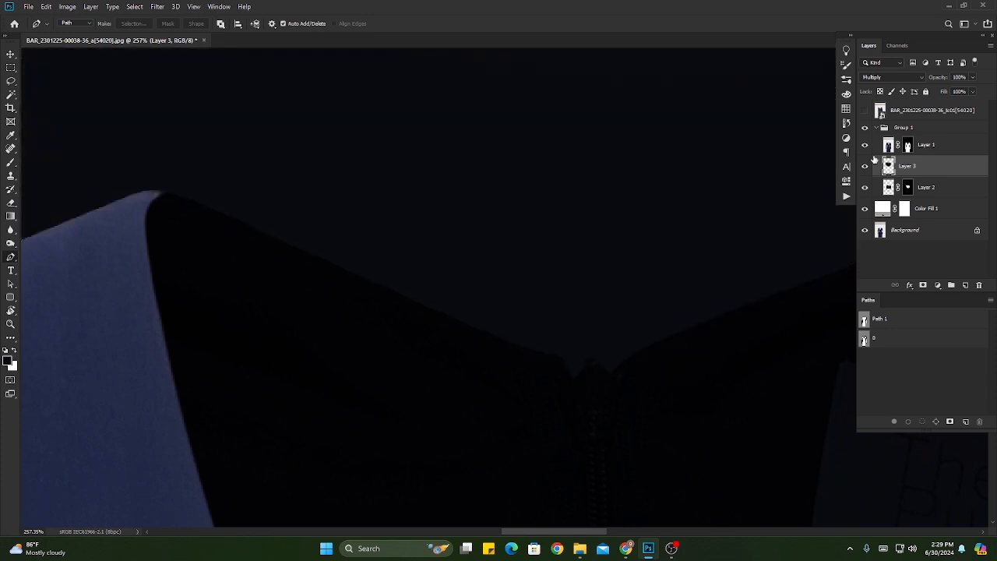
Step: Load Layer 1's mask plus Layer 2's mask as a selection and feather it by 3 pixels with Layer 3 active
left_click(927, 145)
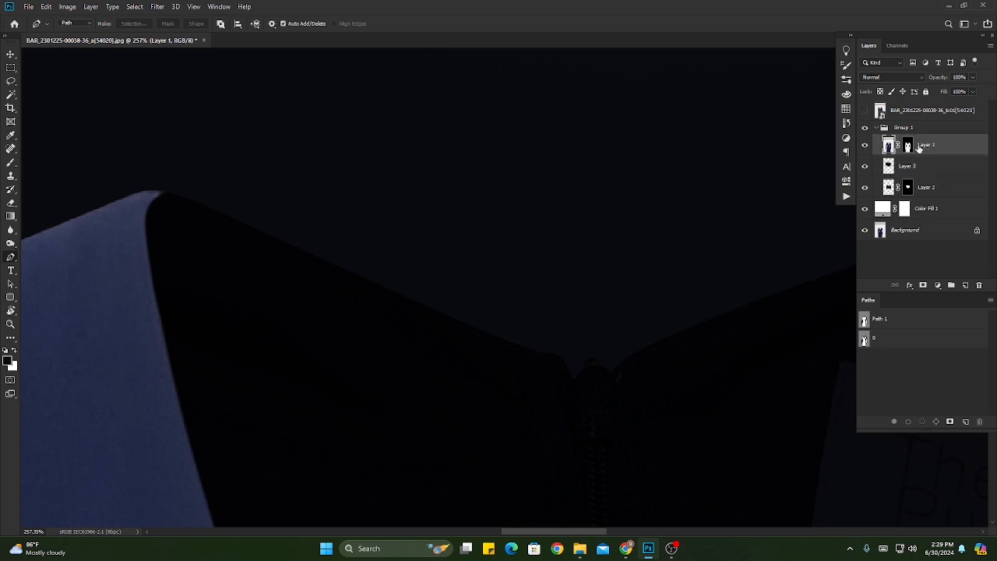
left_click(907, 146, "ctrl")
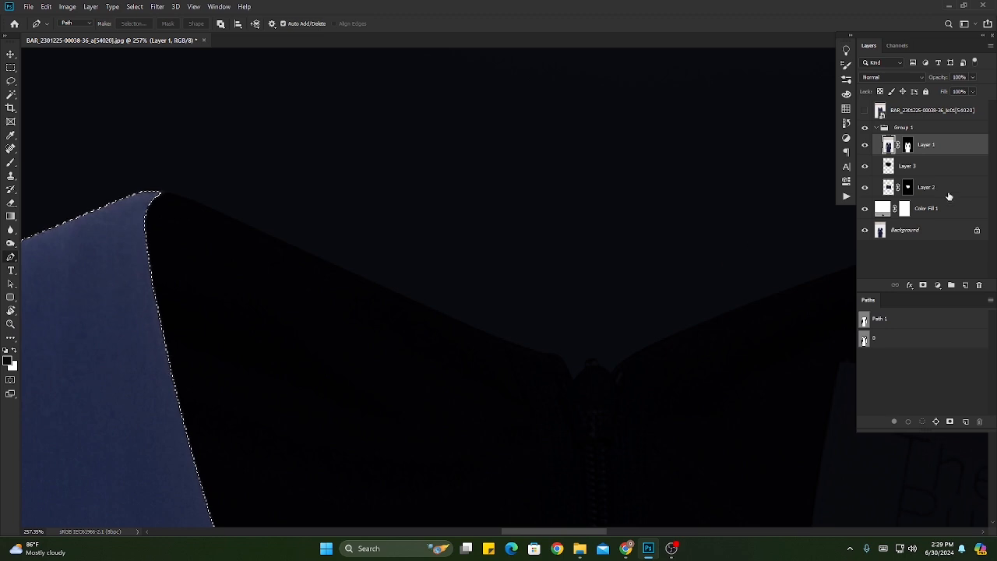
left_click(907, 187, "ctrl")
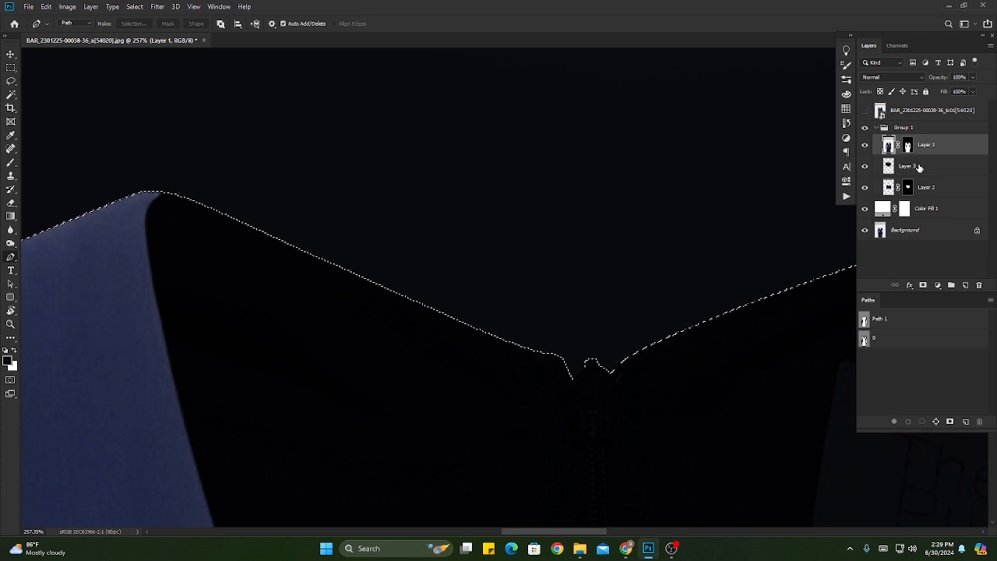
left_click(943, 169)
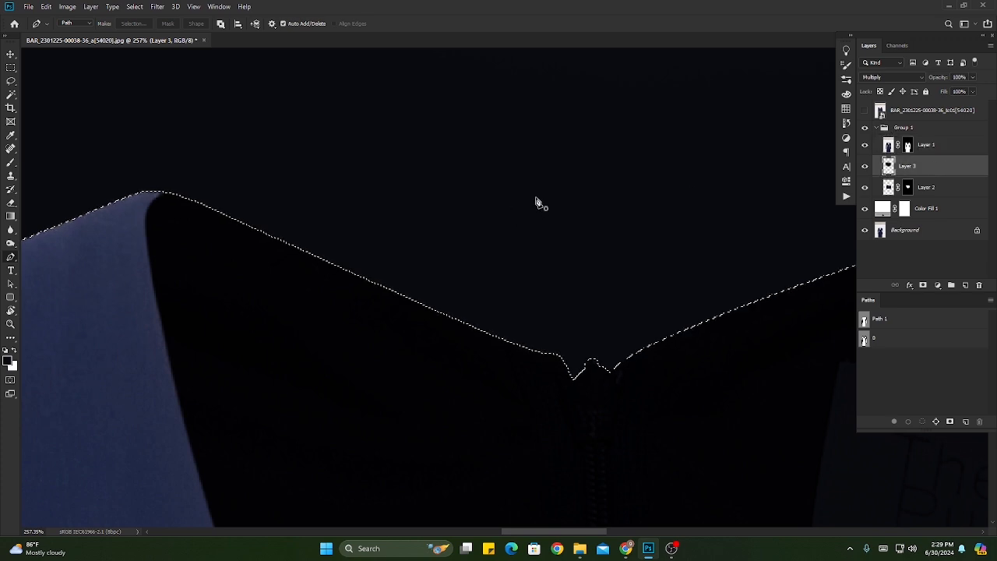
key("shift+F6")
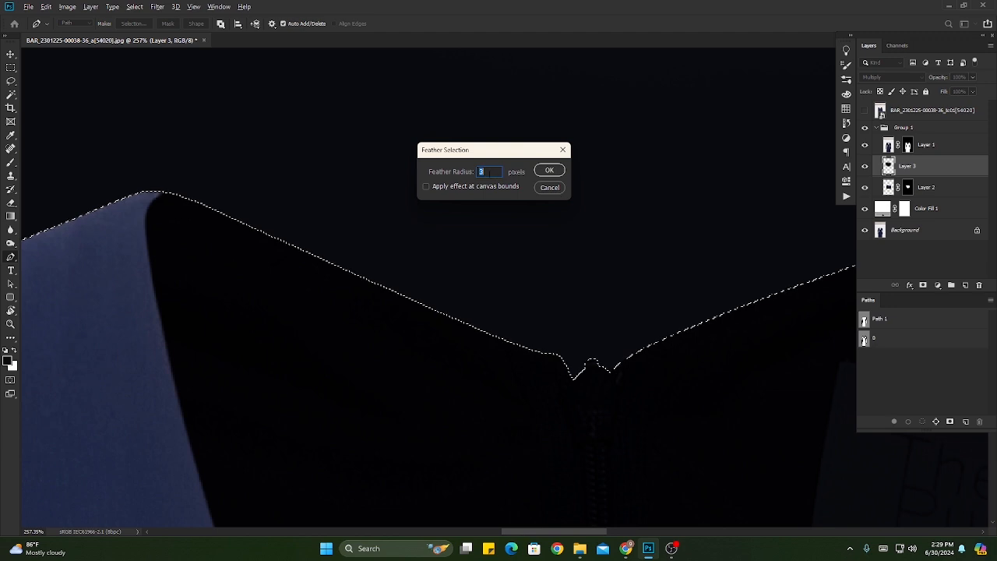
left_click(549, 170)
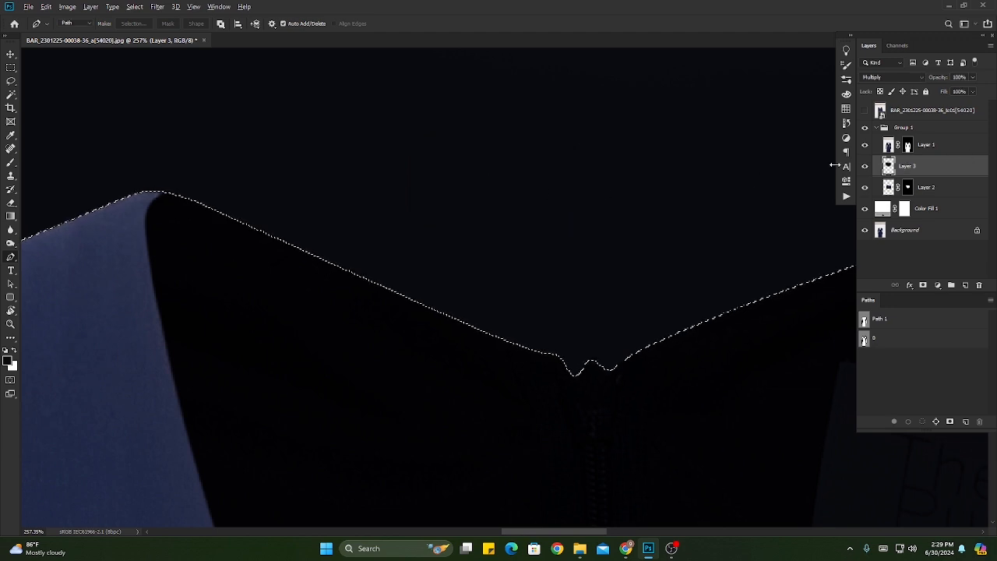
Step: Invert the feathered selection, clear Layer 3's shadow outside the garment, deselect, and check the neckline edge
key("ctrl+0")
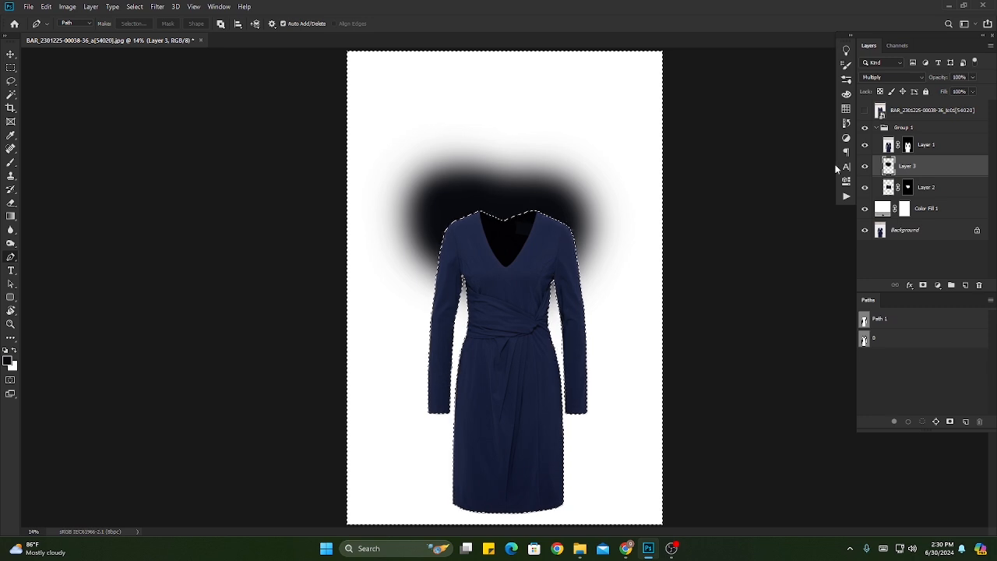
left_click_drag(505, 218, 553, 196)
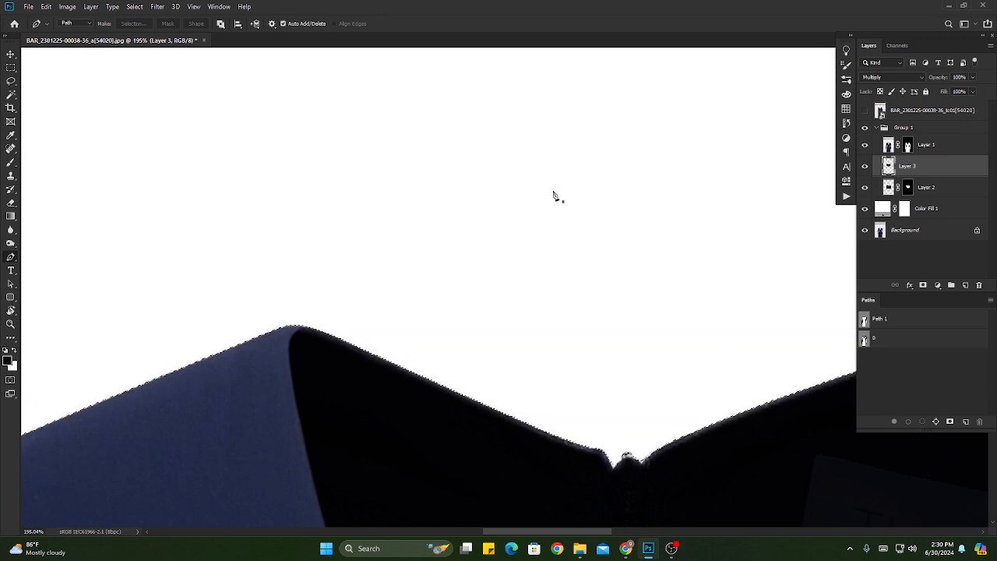
left_click_drag(544, 379, 134, 371)
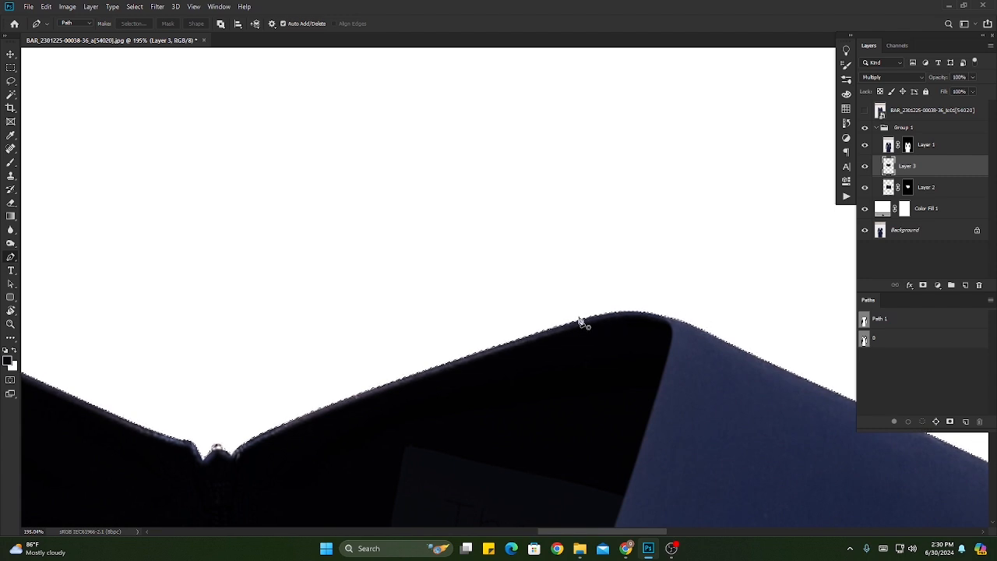
scroll(615, 327, "up", 3)
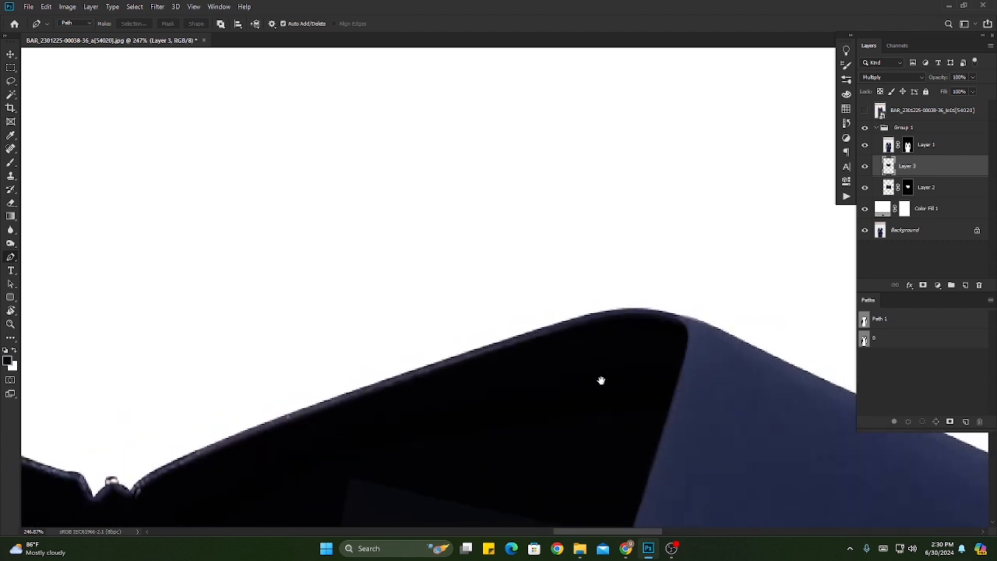
scroll(525, 411, "down", 6)
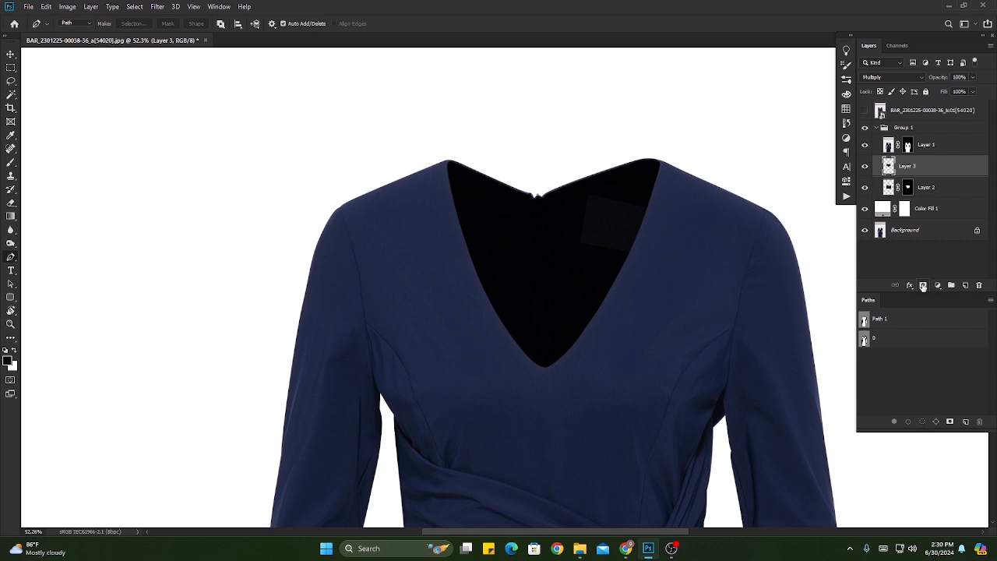
Step: Add a layer mask to Layer 3 and lower the layer's opacity to about 58%
left_click(923, 286)
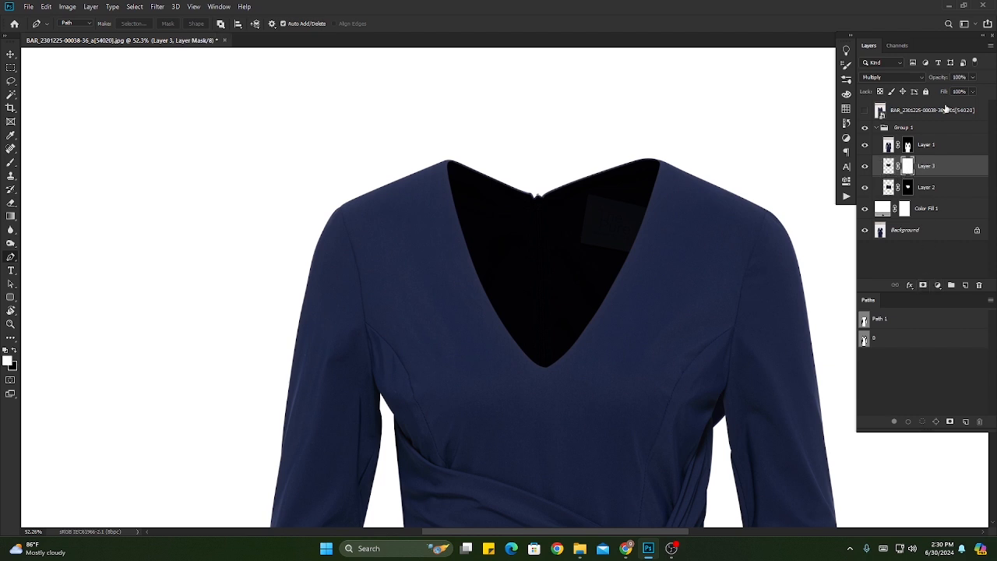
left_click_drag(945, 80, 917, 81)
scroll(646, 156, "up", 5)
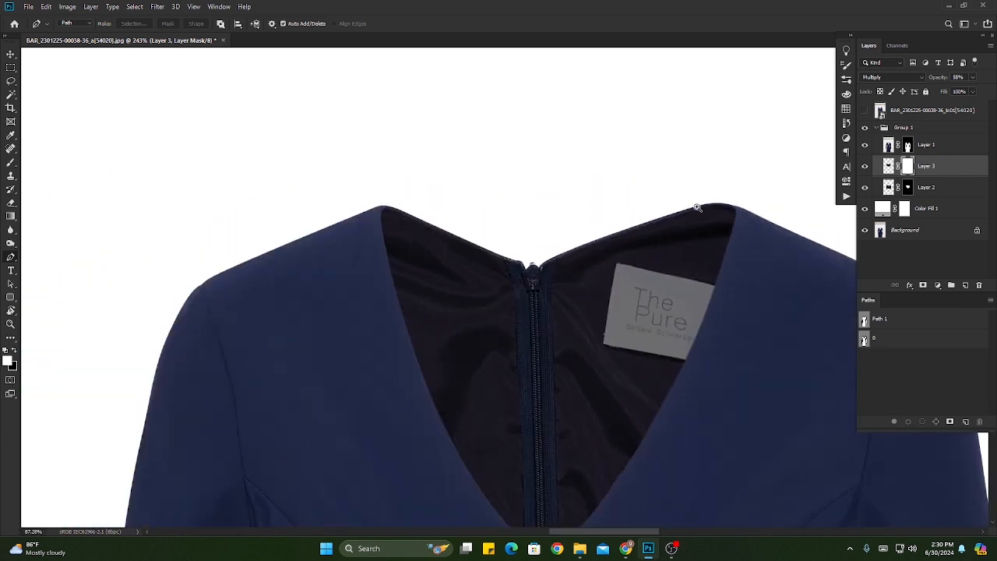
scroll(654, 186, "down", 4)
scroll(577, 224, "up", 2)
scroll(570, 245, "down", 2)
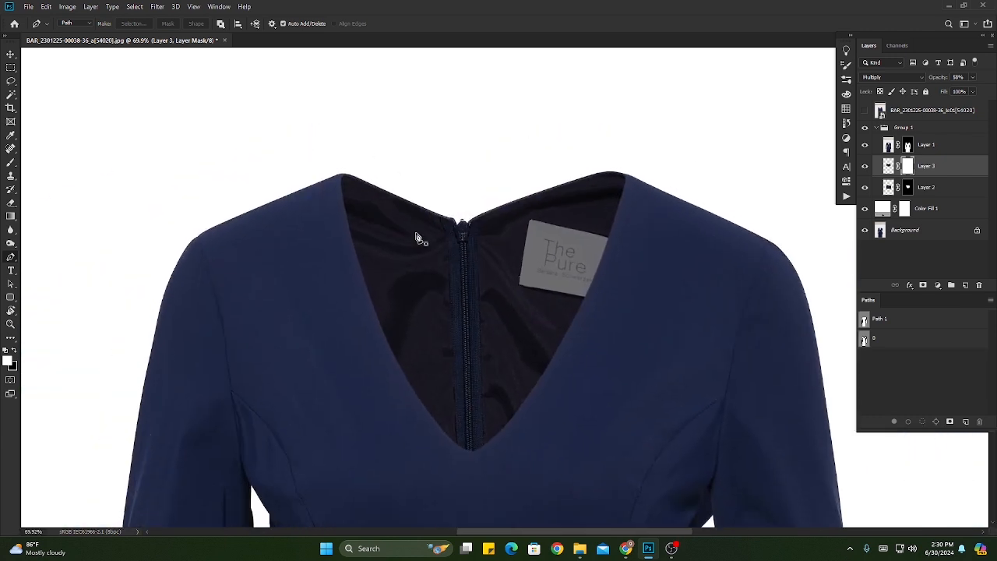
Step: Lighten the shadow over the zipper and label on Layer 3's mask with a soft 400-pixel Eraser at 20% opacity
key("e")
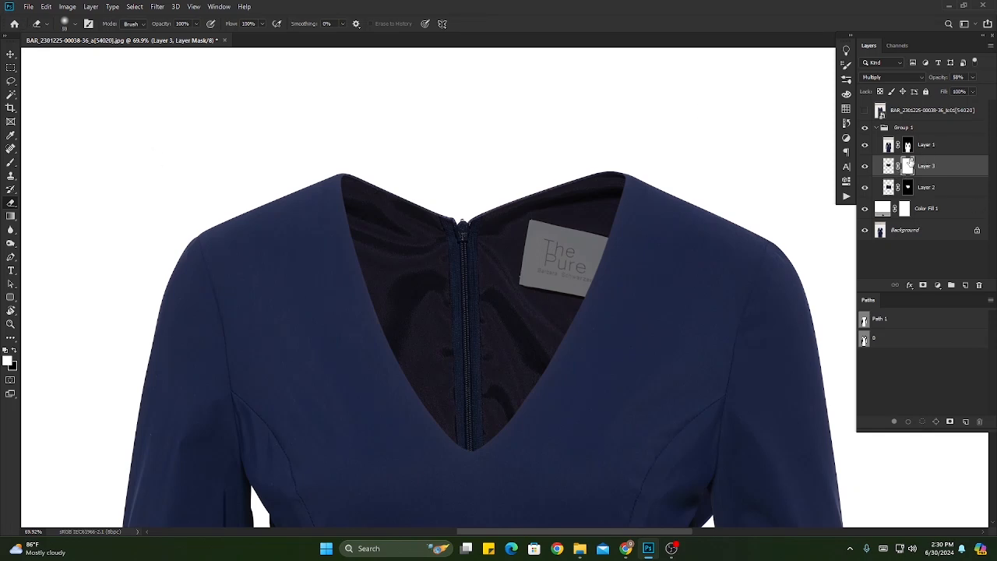
right_click(11, 202)
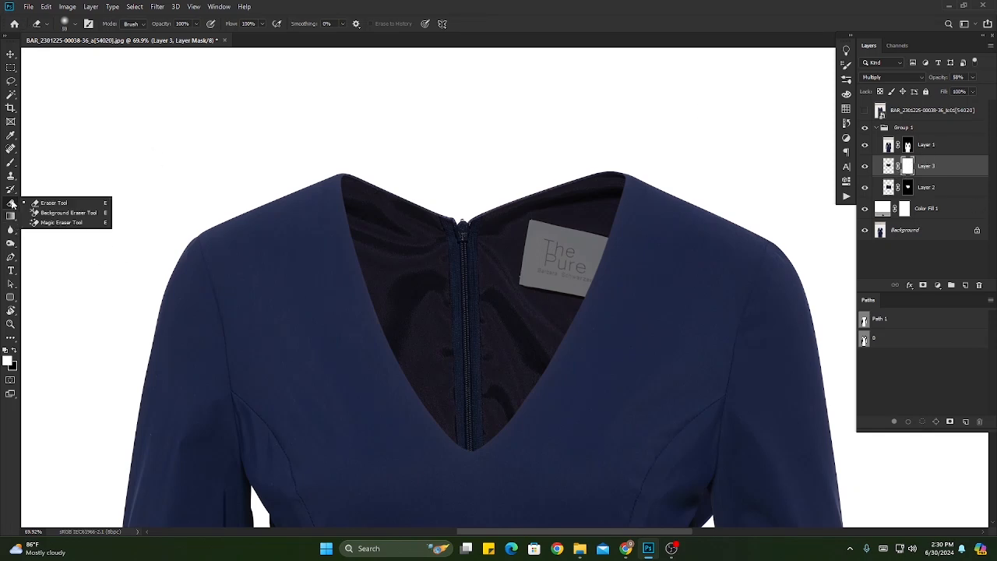
left_click(72, 204)
mouse_move(471, 226)
left_mouse_down()
mouse_move(521, 232)
mouse_move(472, 234)
left_mouse_up()
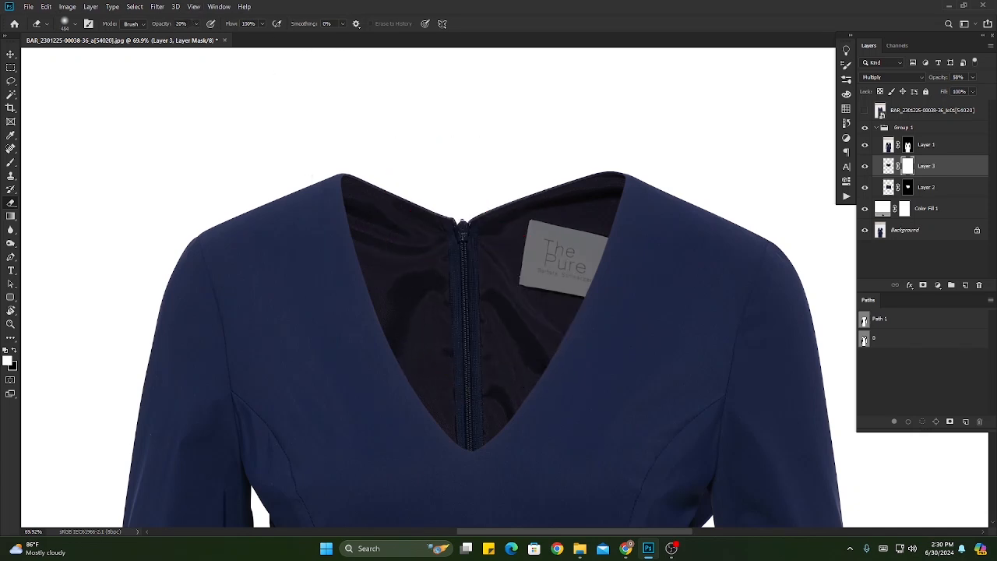
left_click(162, 24)
type("20")
key("bracketright")
key("bracketright")
key("bracketleft")
key("bracketleft")
key("bracketleft")
mouse_move(530, 265)
left_mouse_down()
mouse_move(469, 293)
mouse_move(450, 358)
left_mouse_up()
left_click(552, 240)
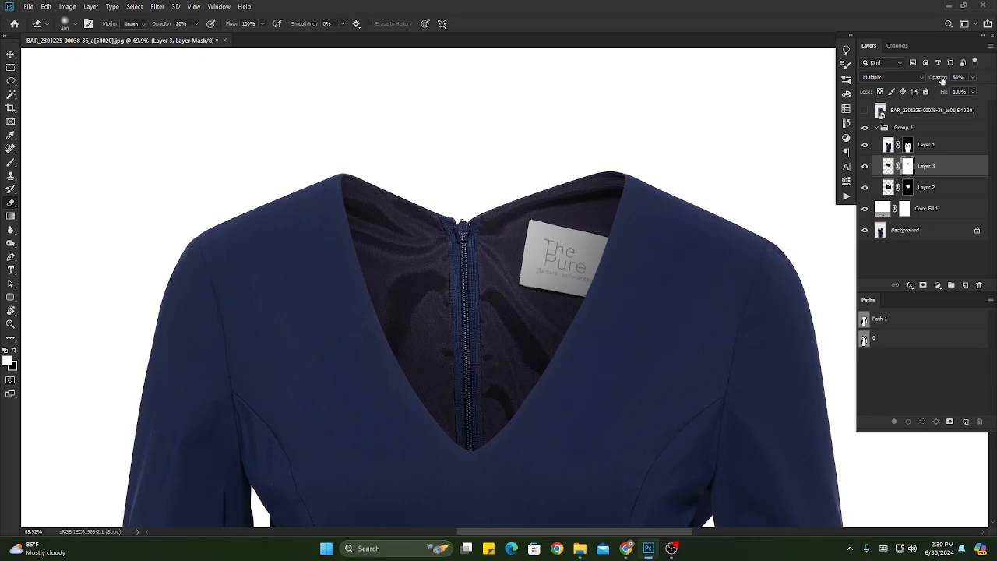
Step: Reduce Layer 3's opacity to 46% and check the neckline shadow on the whole dress
left_click_drag(941, 79, 933, 78)
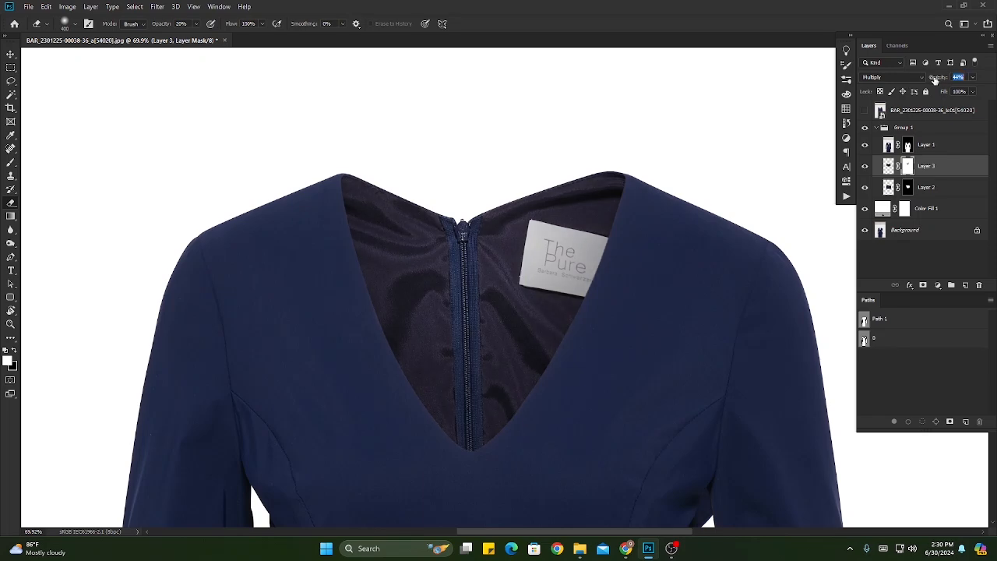
key("ctrl+0")
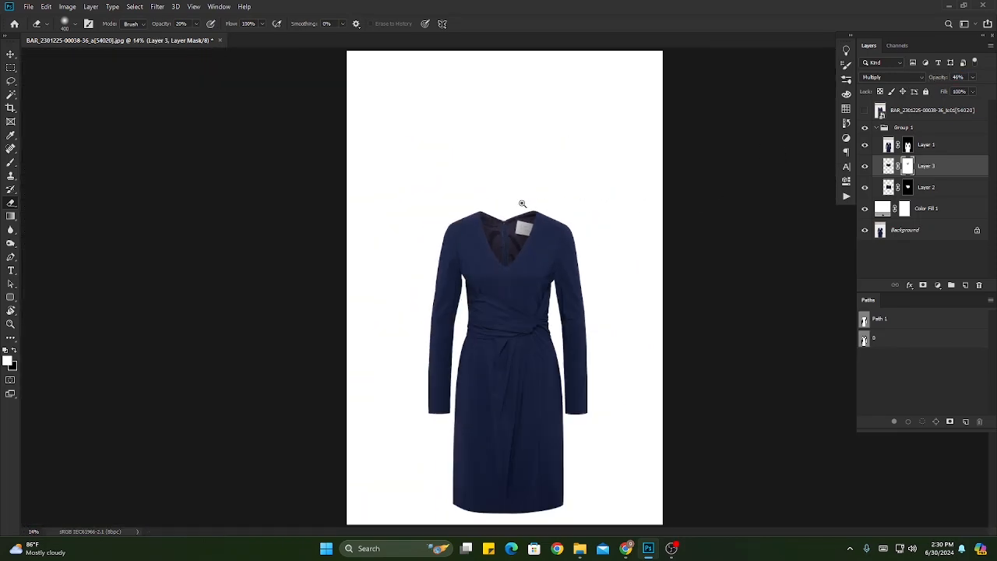
left_click_drag(523, 204, 576, 294)
Step: Load Path 1 as a selection and apply it as a layer mask on the collapsed Group 1
left_click(878, 127)
left_click(890, 129)
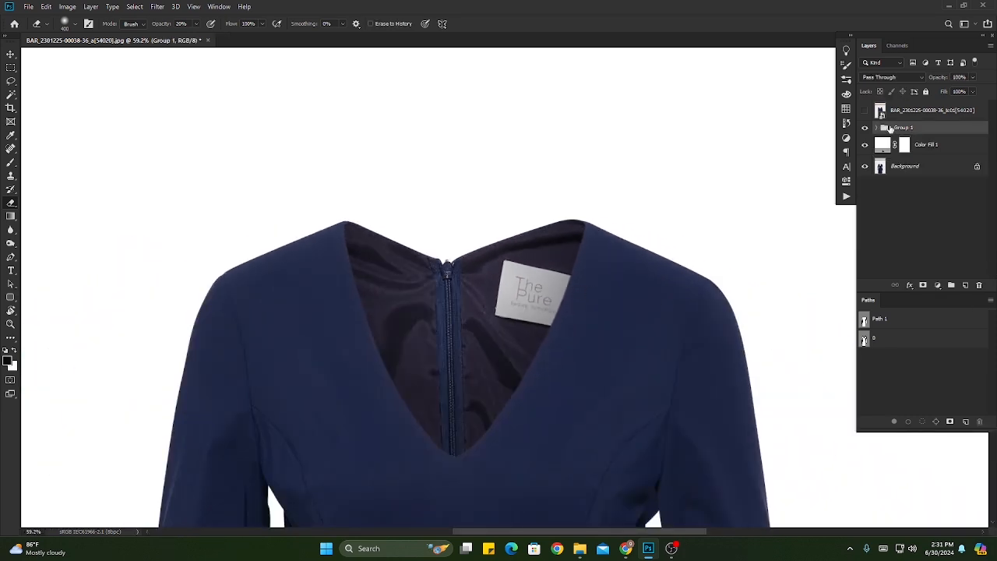
left_click(892, 322)
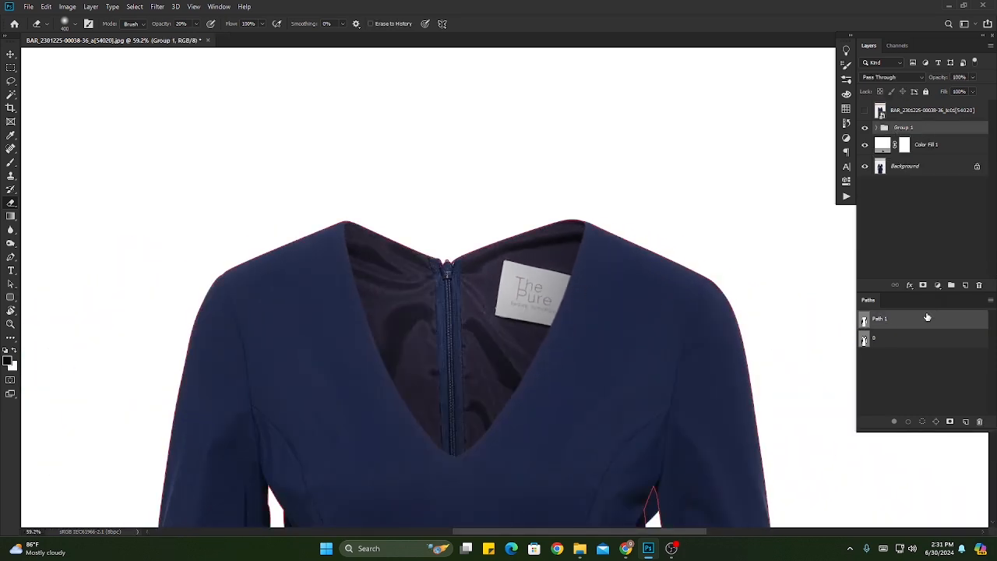
key("alt+[")
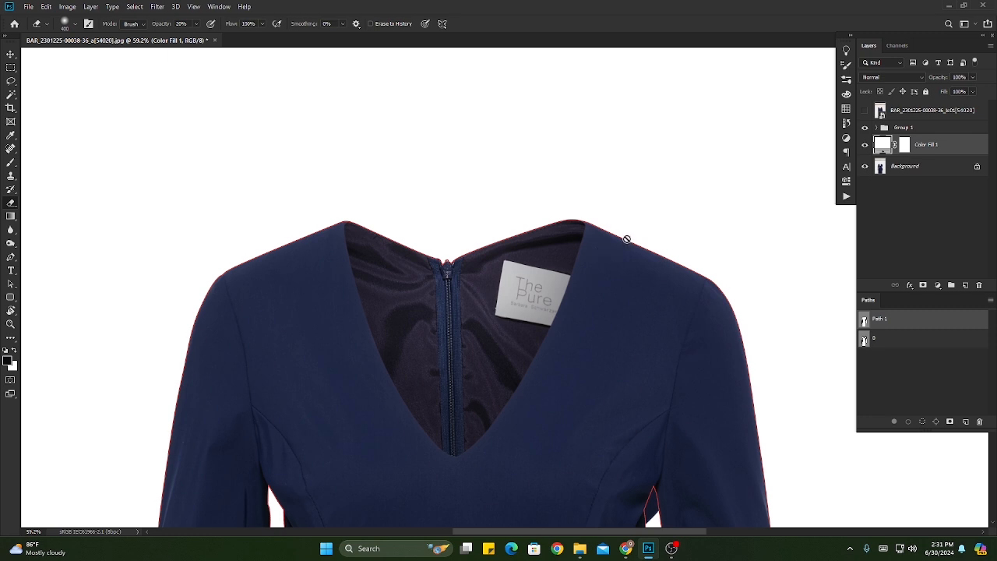
key("p")
scroll(577, 215, "down", 1)
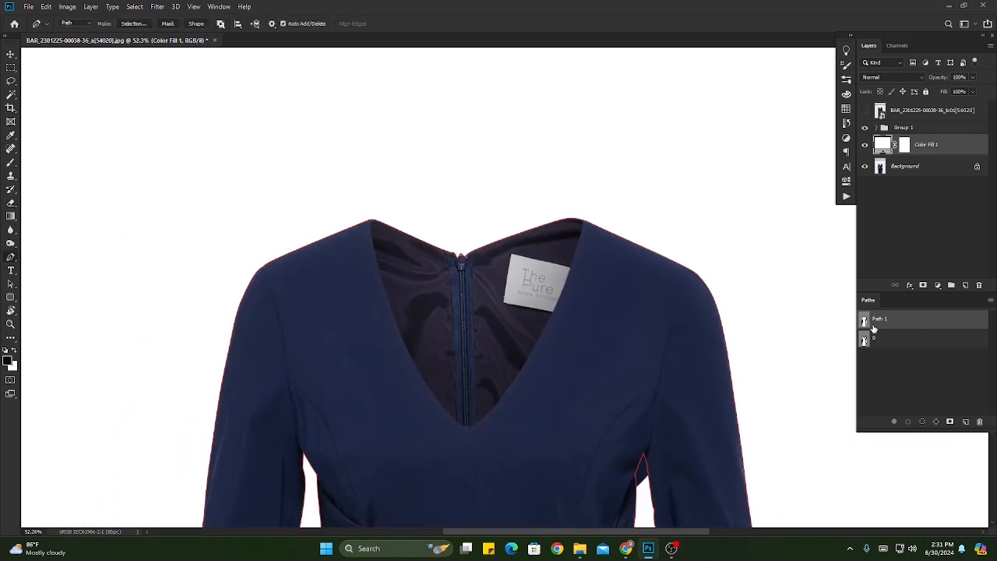
left_click(863, 321, "ctrl")
left_click(897, 128)
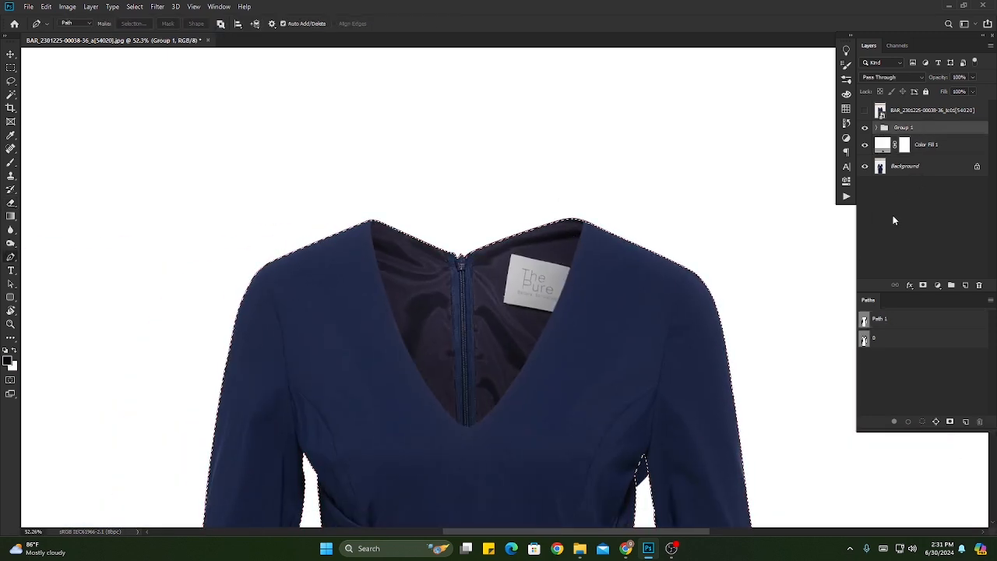
left_click(924, 286)
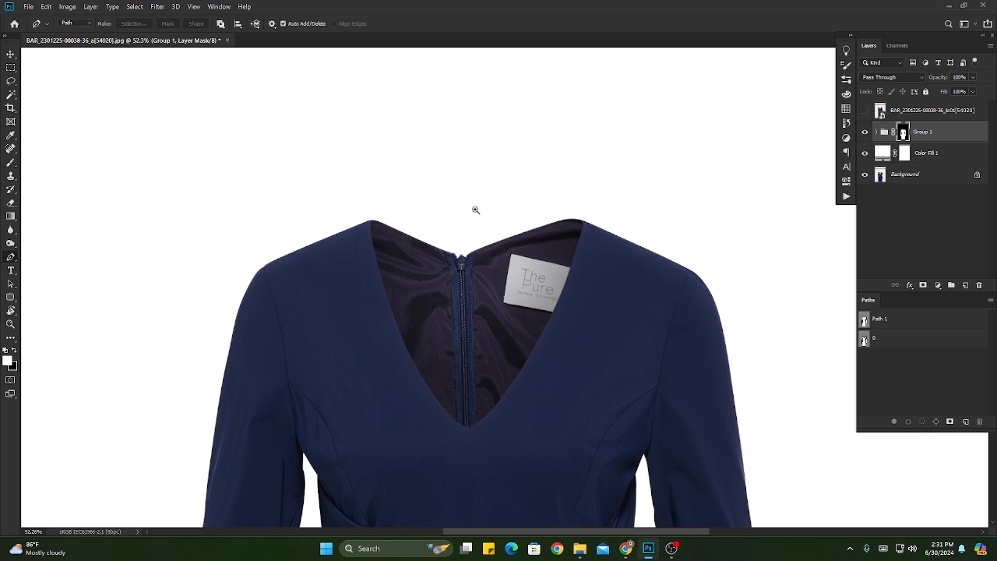
left_click_drag(473, 211, 429, 256)
key("ctrl+0")
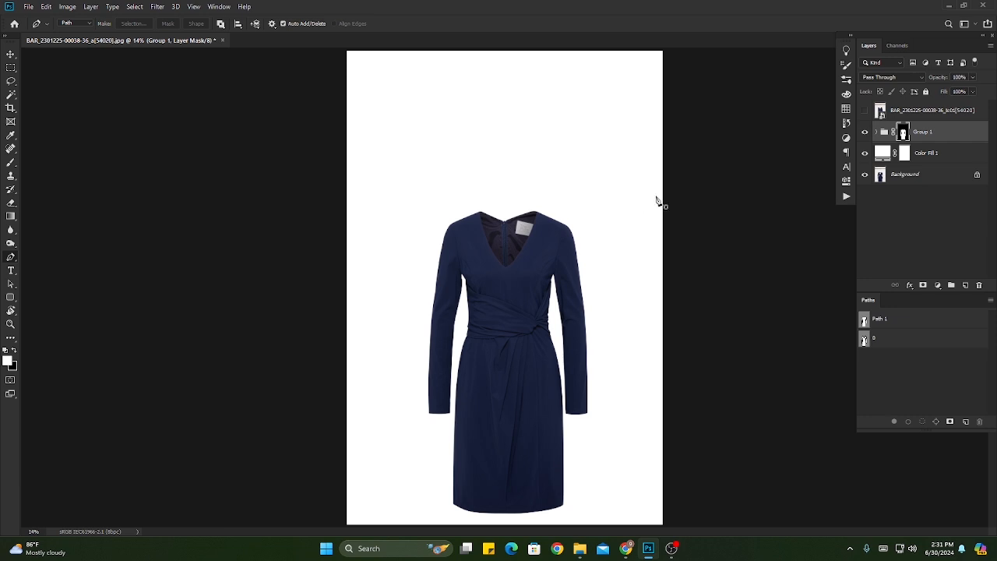
Step: Expand Group 1, compare the neckline with and without Layer 3's shadow, and lower that layer's opacity to about 22%
scroll(562, 241, "up", 2)
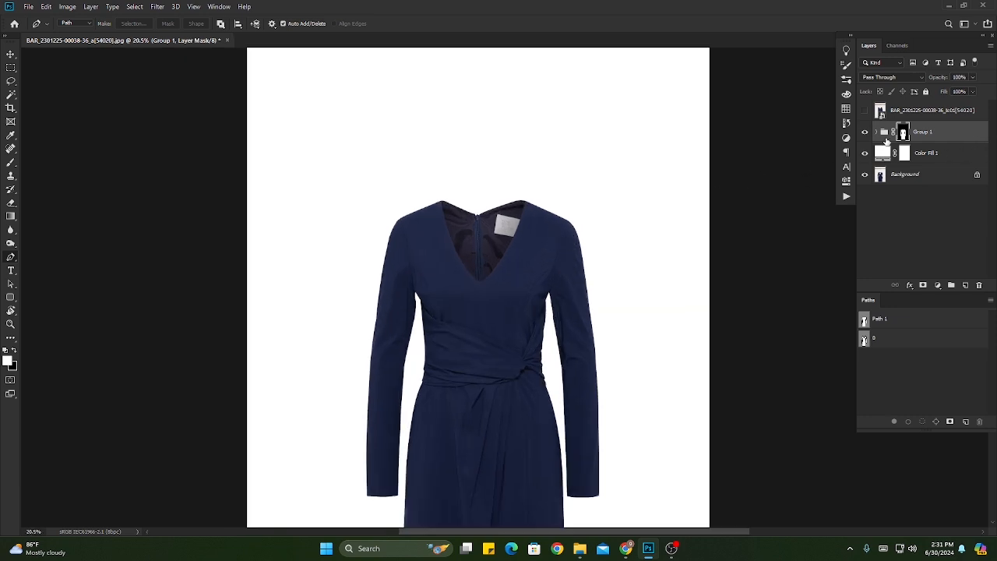
left_click(875, 132)
left_click(918, 198)
left_click(925, 180)
left_click(923, 159)
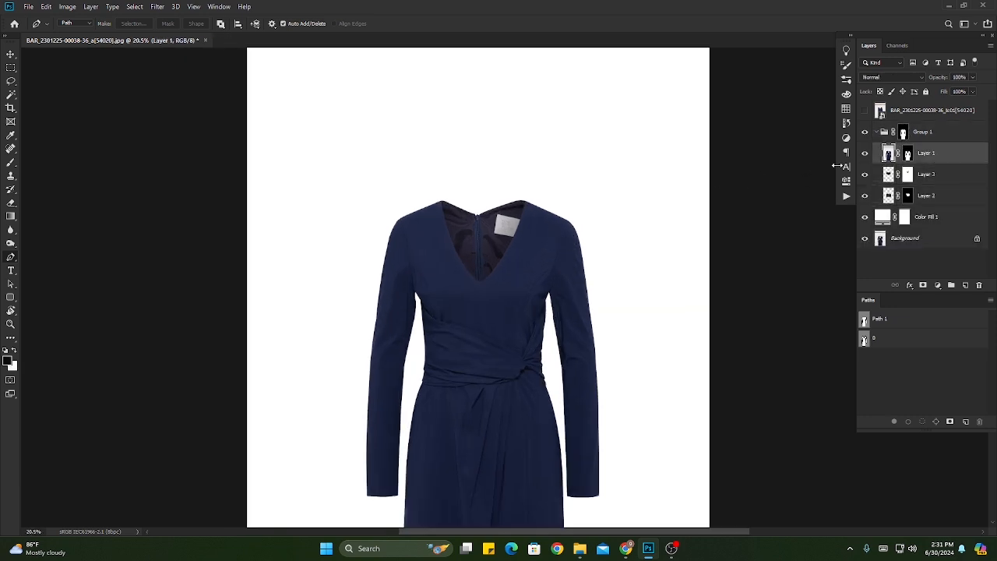
left_click_drag(434, 201, 502, 261)
left_click(910, 183)
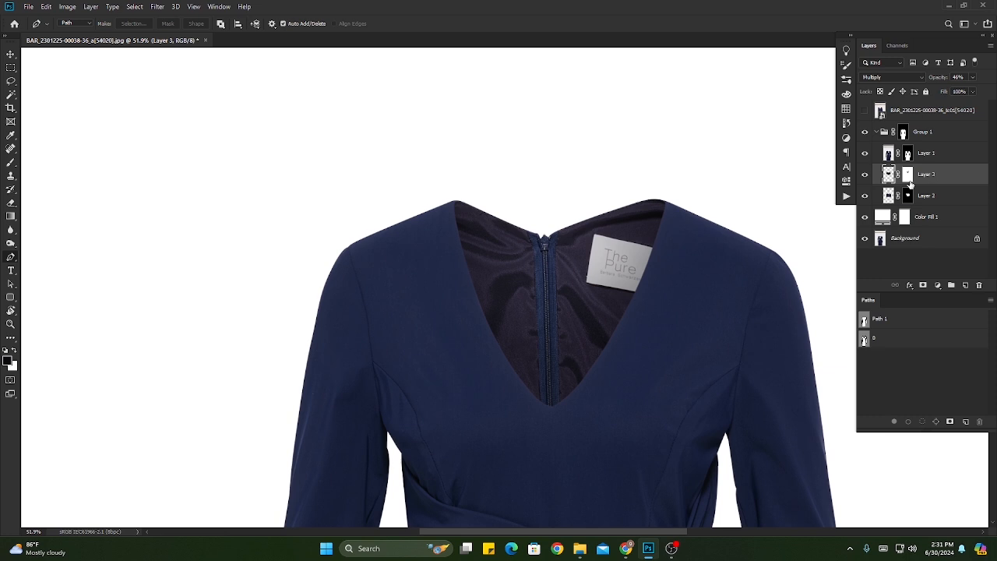
left_click(865, 175)
left_click(865, 176)
left_click_drag(944, 81, 931, 81)
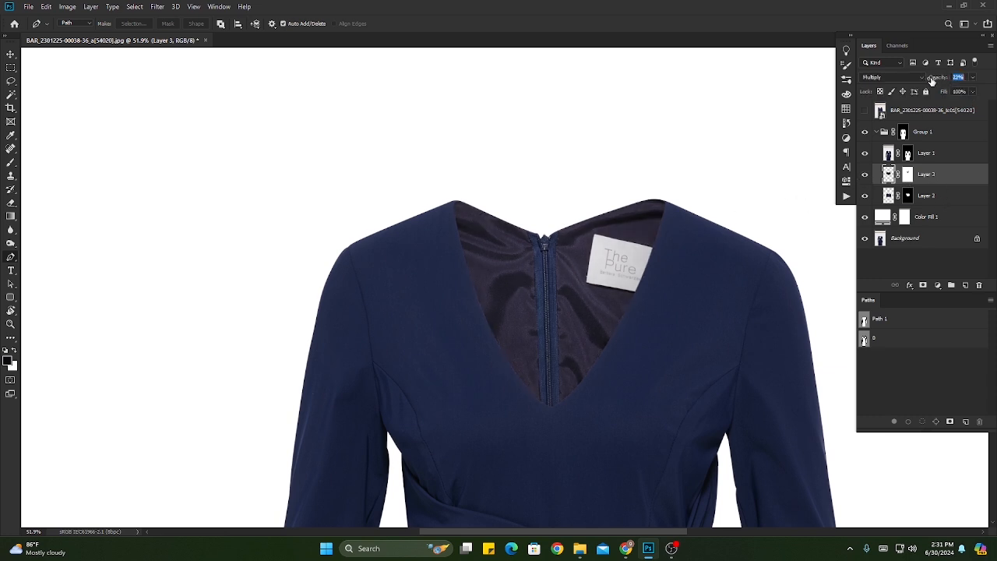
Step: Compare the inner back neckline with and without Layer 2 and its layer mask, leaving both enabled
left_click(935, 199)
left_click(864, 196)
left_click(865, 196)
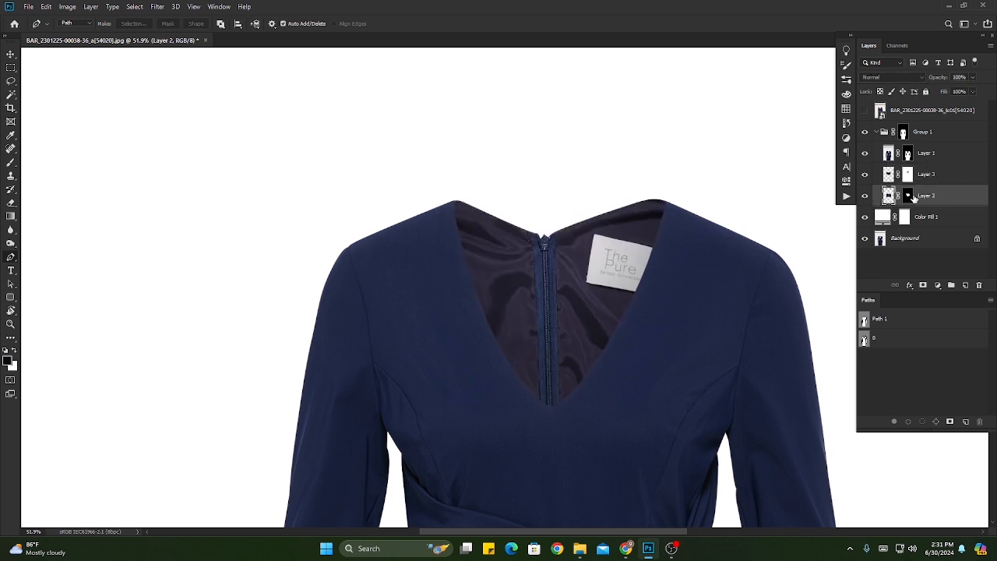
left_click(906, 197, "shift")
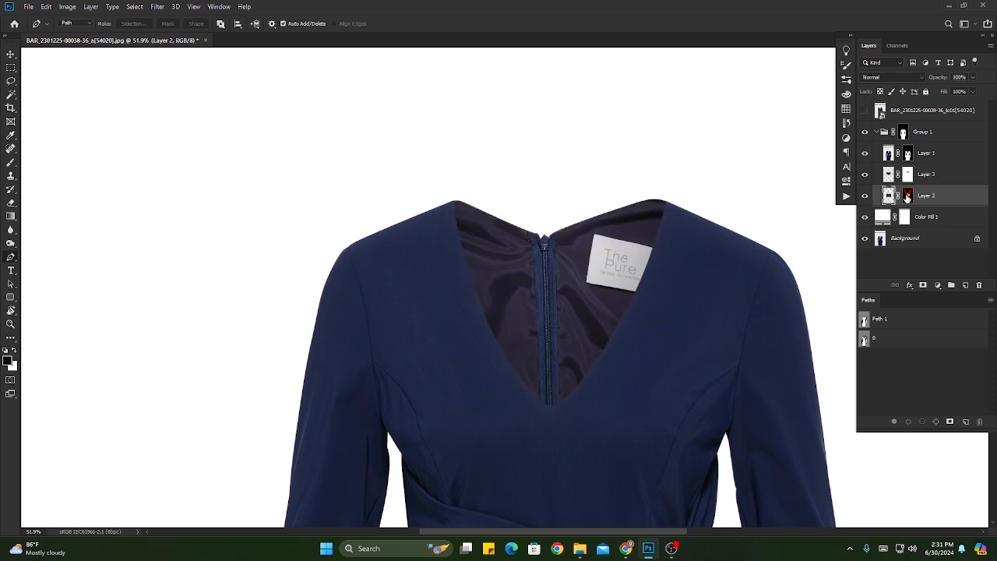
left_click(905, 196, "shift")
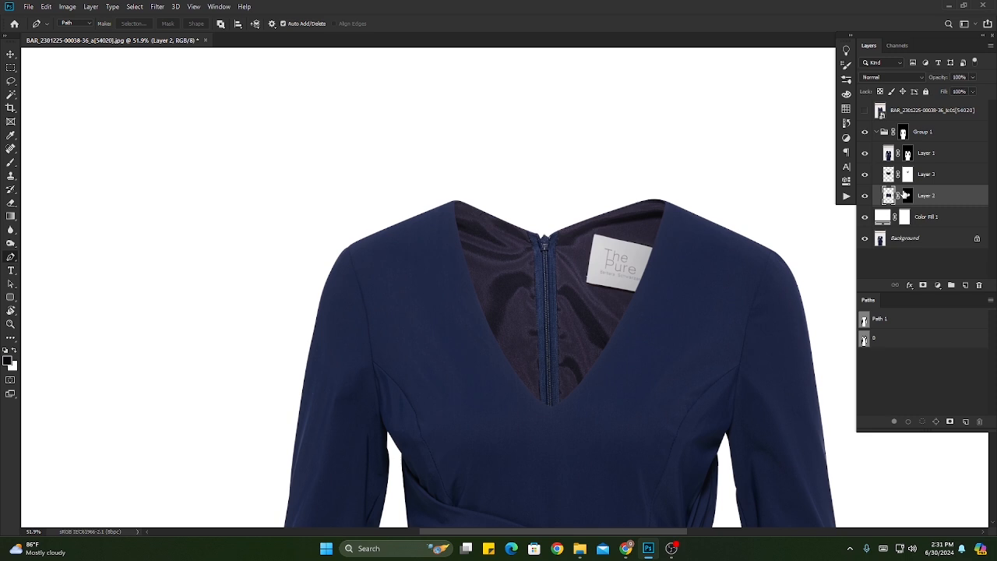
Step: Compare the dress neckline with Layer 1's mask disabled and enabled, leaving the mask on
left_click(907, 154)
left_click(907, 154, "shift")
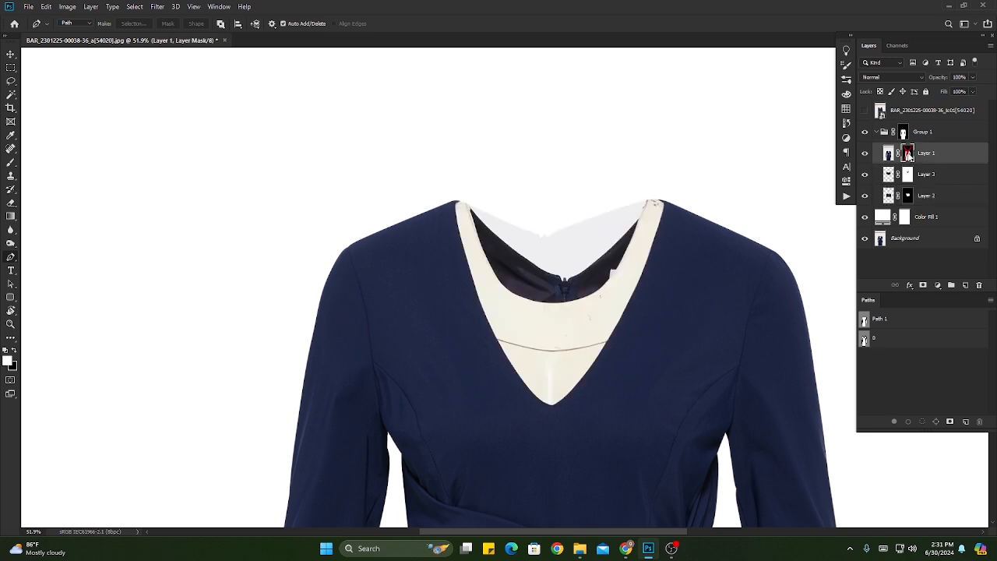
left_click(906, 154, "shift")
Step: Collapse Group 1 and inspect the whole ghost-mannequin dress on the white background
left_click(878, 133)
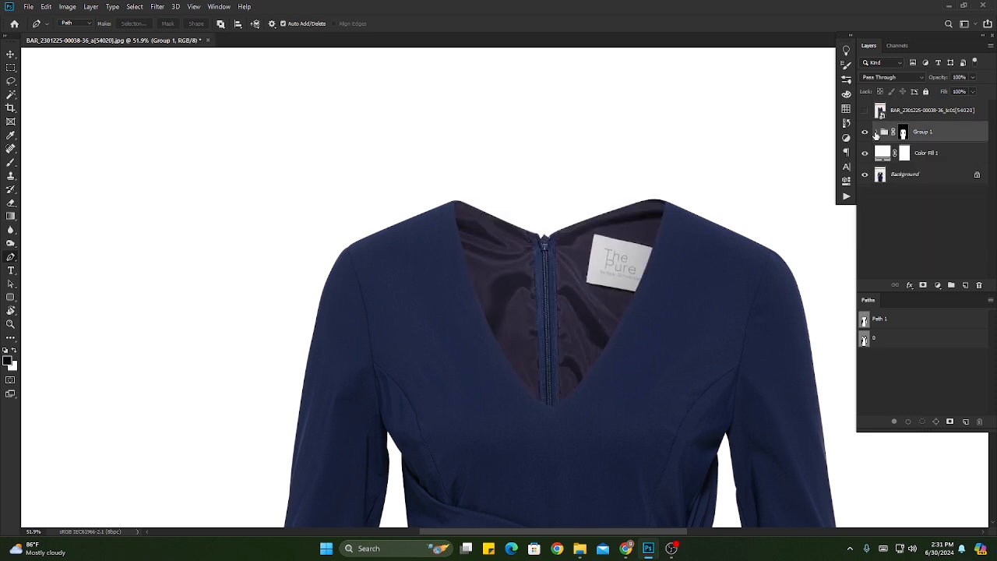
key("ctrl+0")
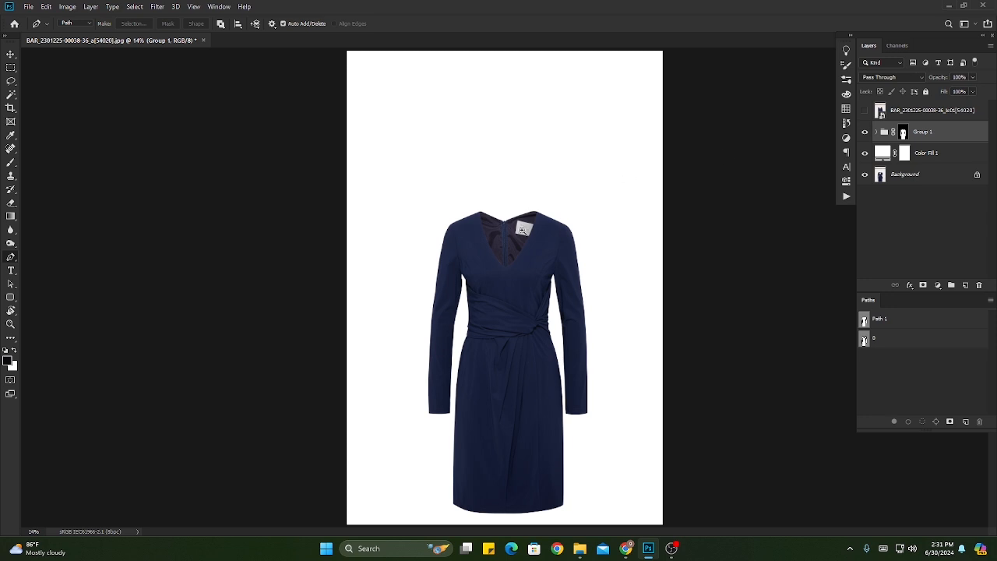
mouse_move(514, 226)
left_mouse_down()
mouse_move(573, 238)
mouse_move(527, 240)
left_mouse_up()
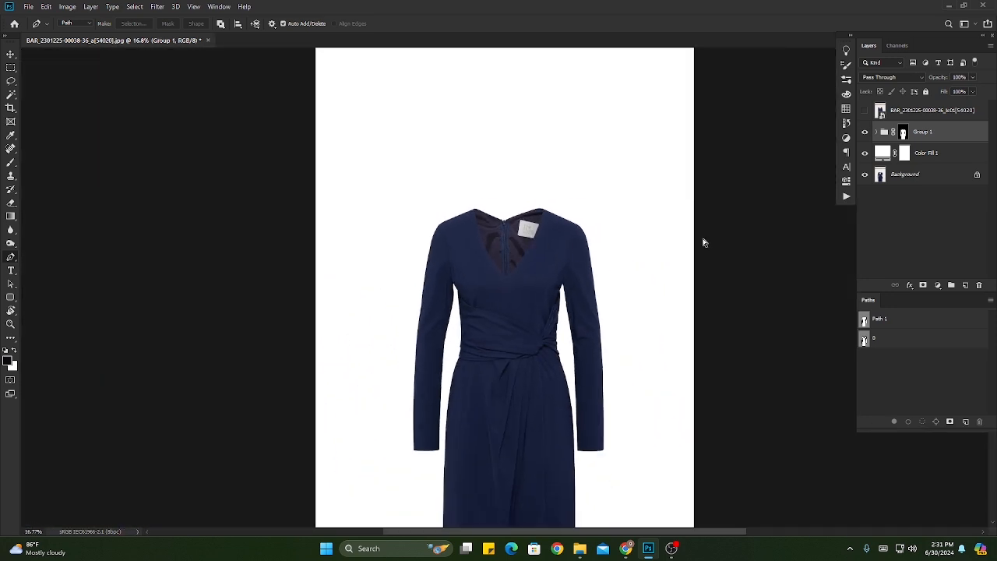